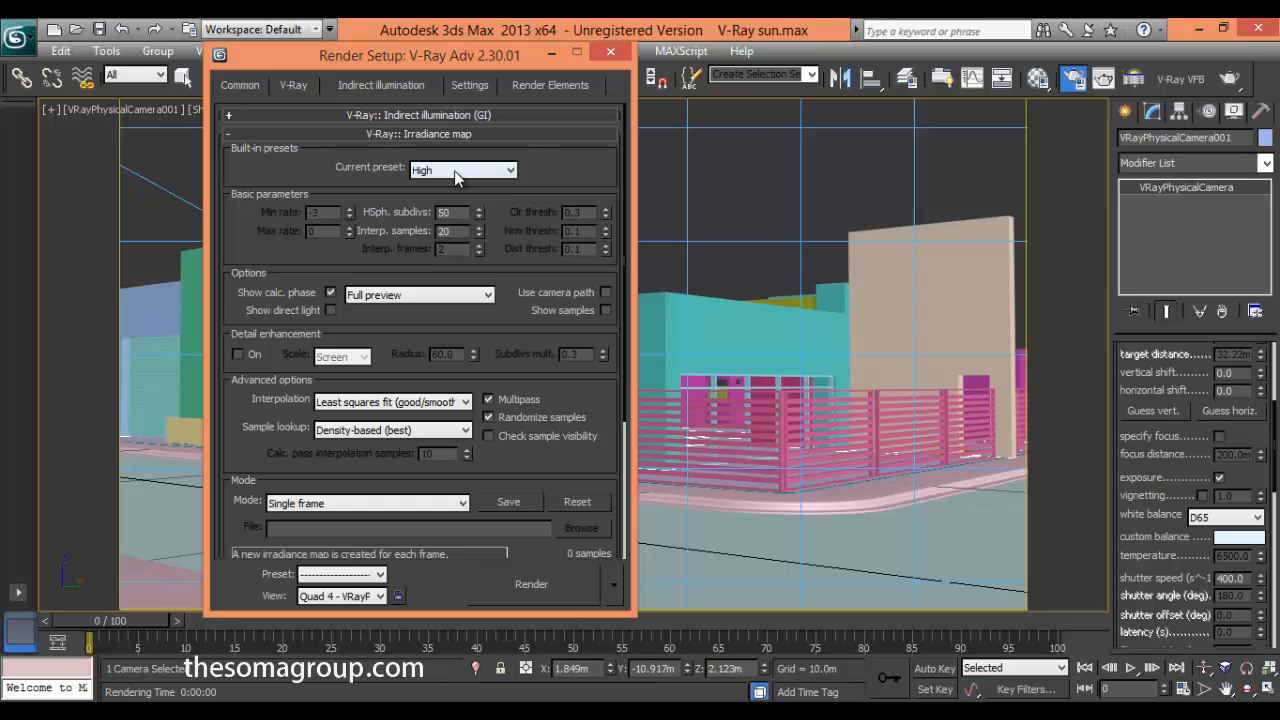
- Try the Medium irradiance map preset, and switch the preset to Custom to unlock its basic parameters
{"action": "left_click", "coordinate": [454, 170]}
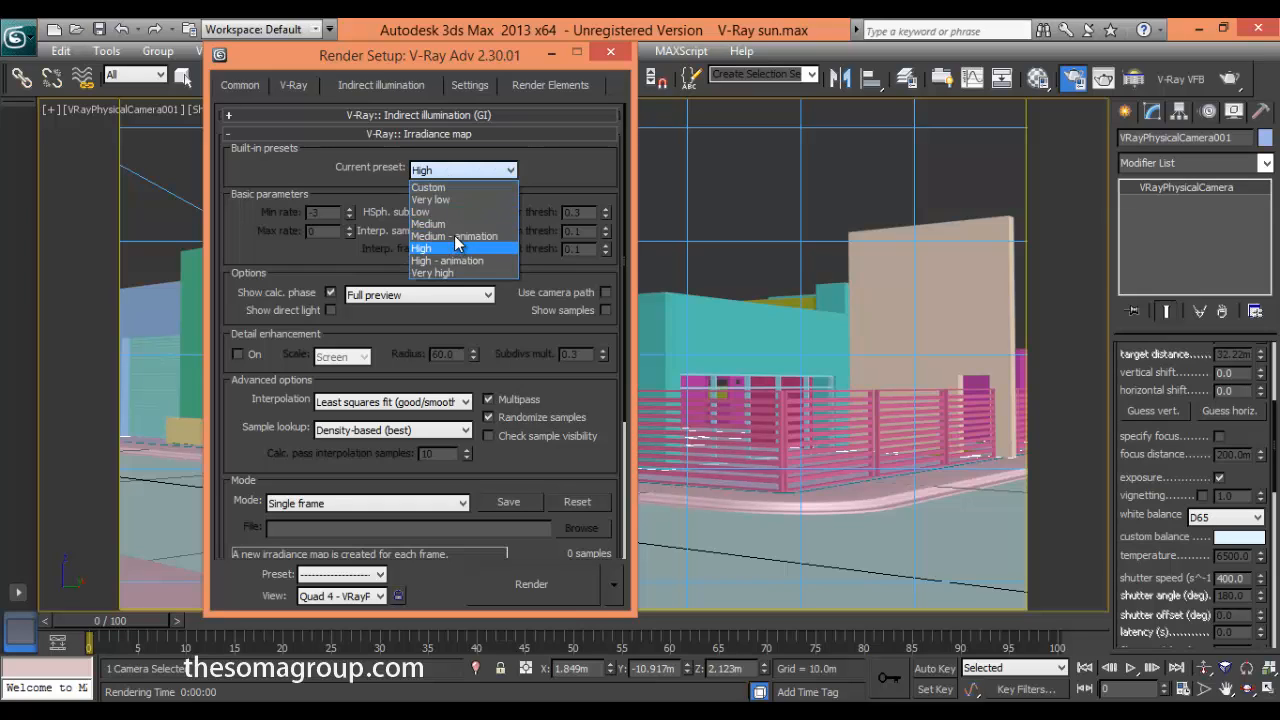
{"action": "left_click", "coordinate": [453, 226]}
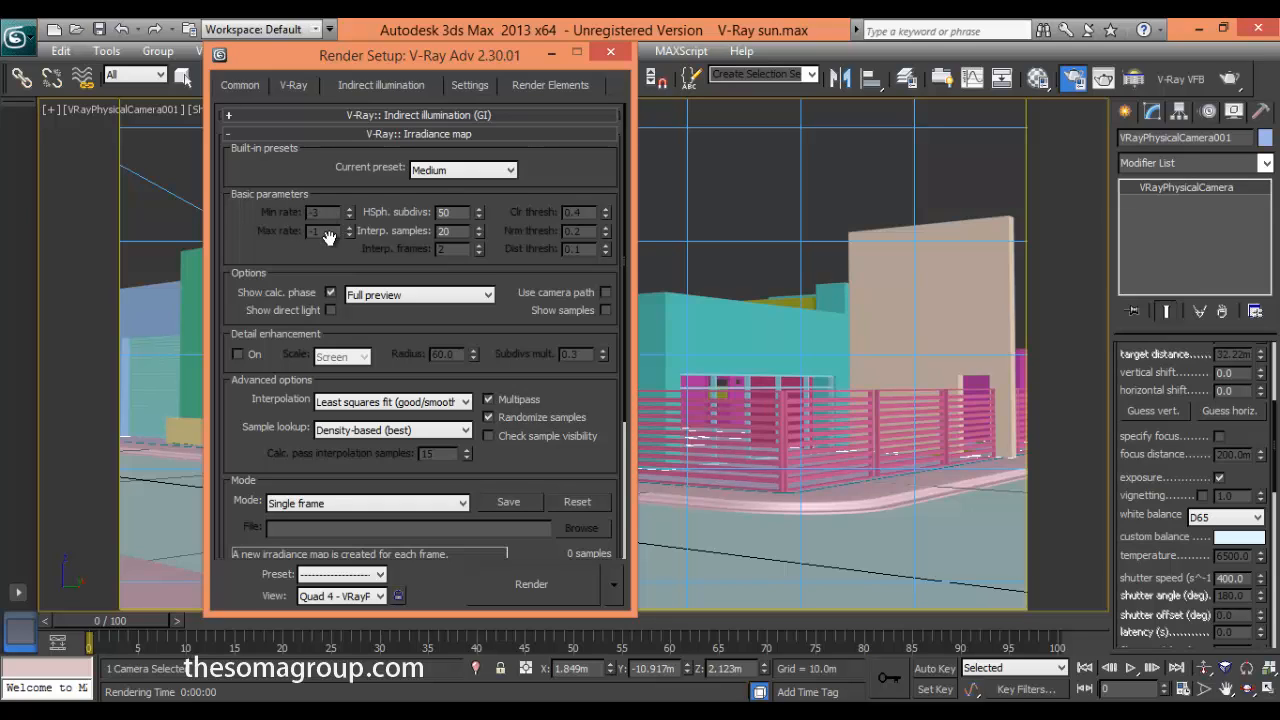
{"action": "left_click", "coordinate": [485, 174]}
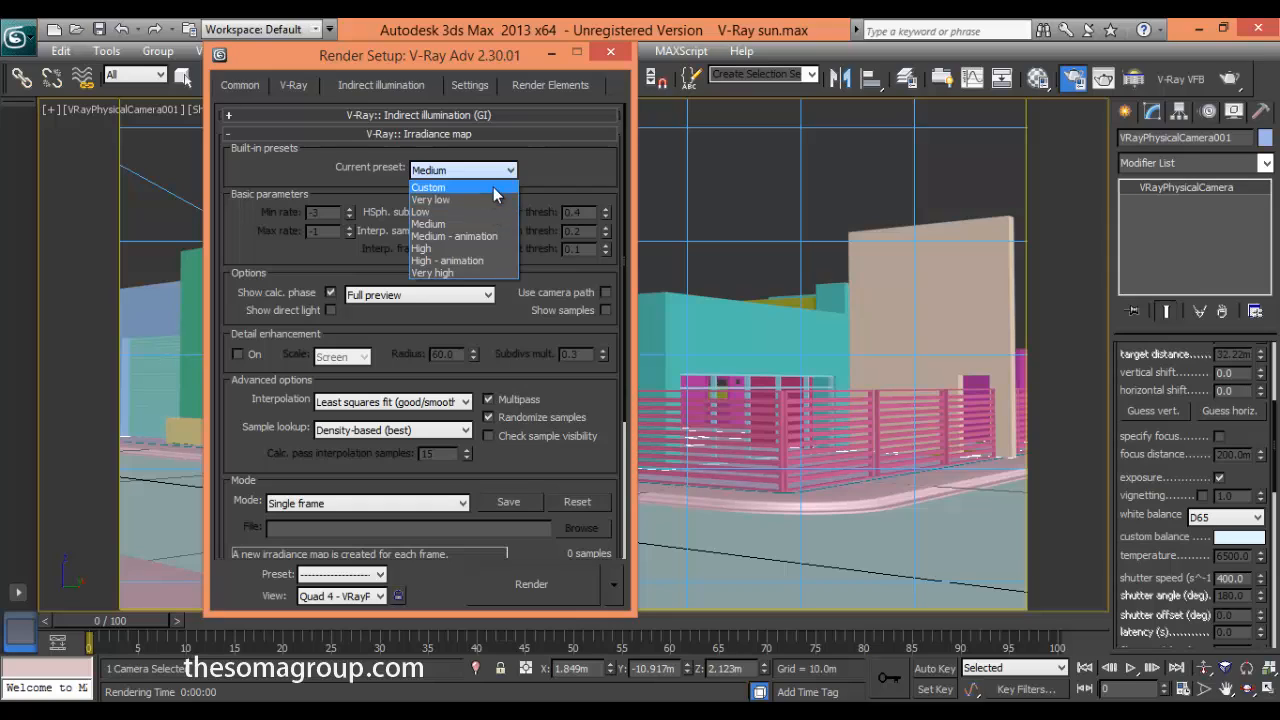
{"action": "left_click", "coordinate": [432, 187]}
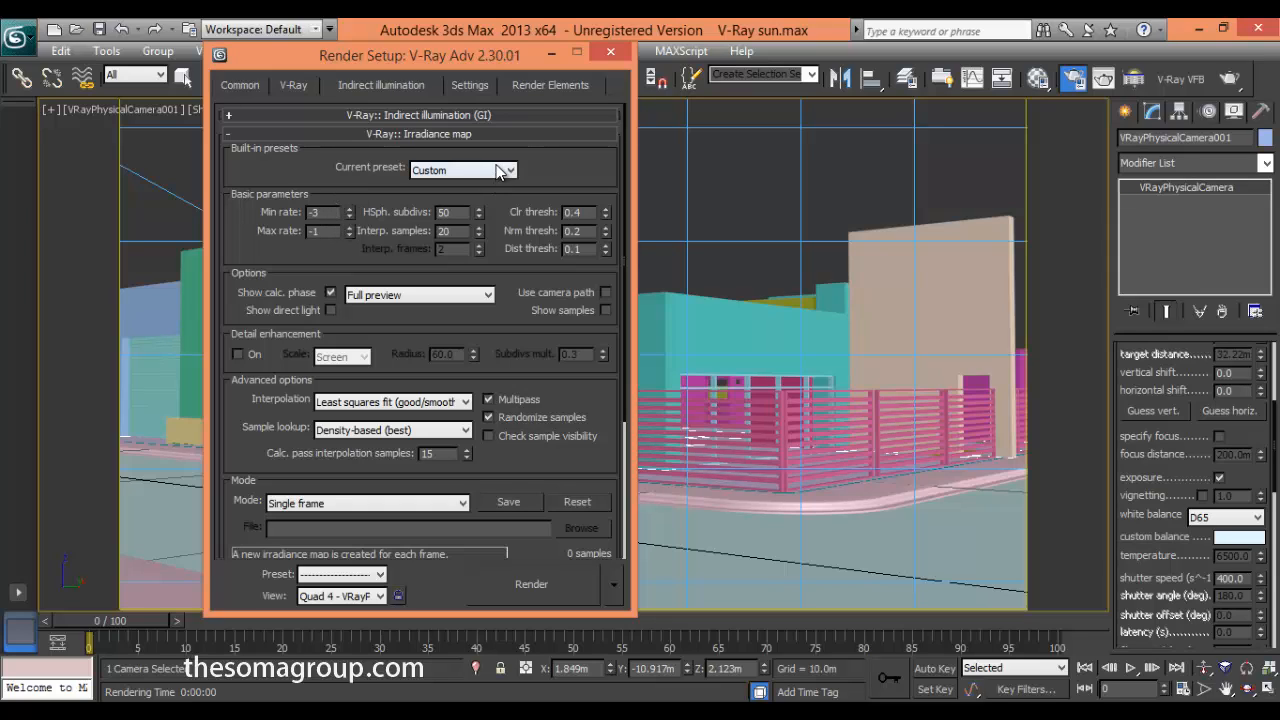
- Return the irradiance map preset to Medium and look through the other built-in presets
{"action": "left_click", "coordinate": [497, 172]}
{"action": "left_click", "coordinate": [488, 226]}
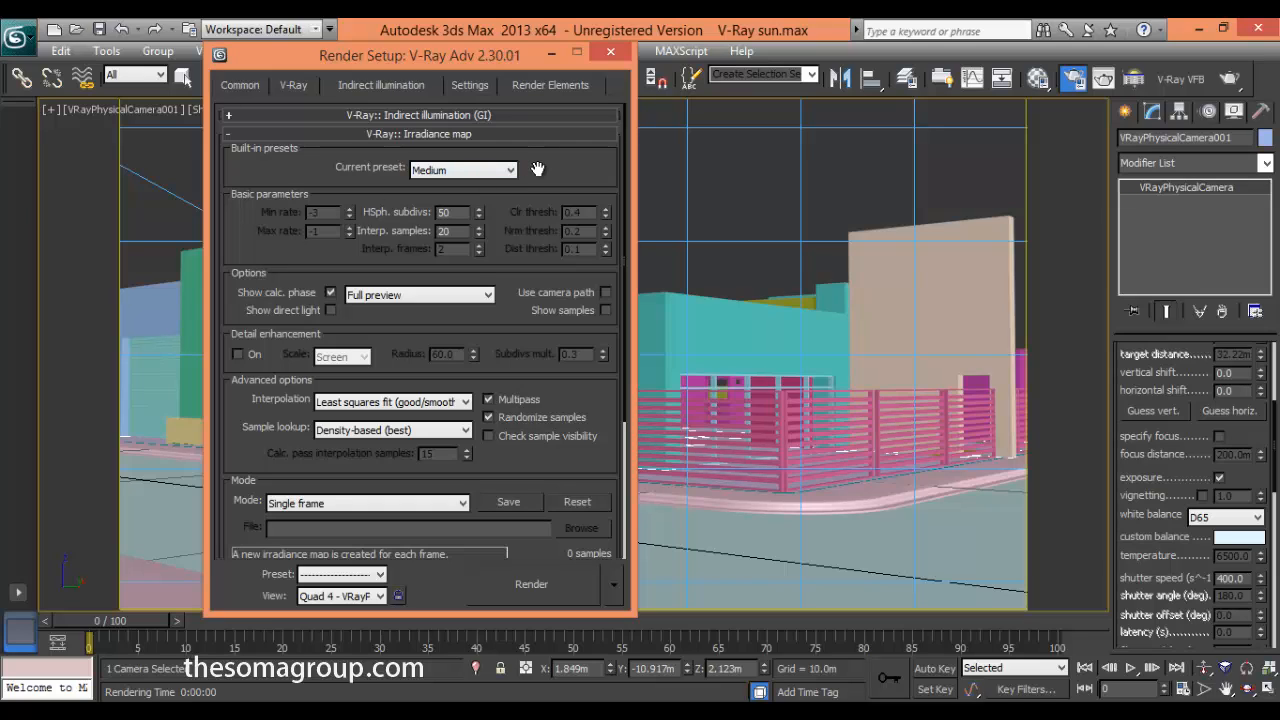
{"action": "left_click", "coordinate": [519, 170]}
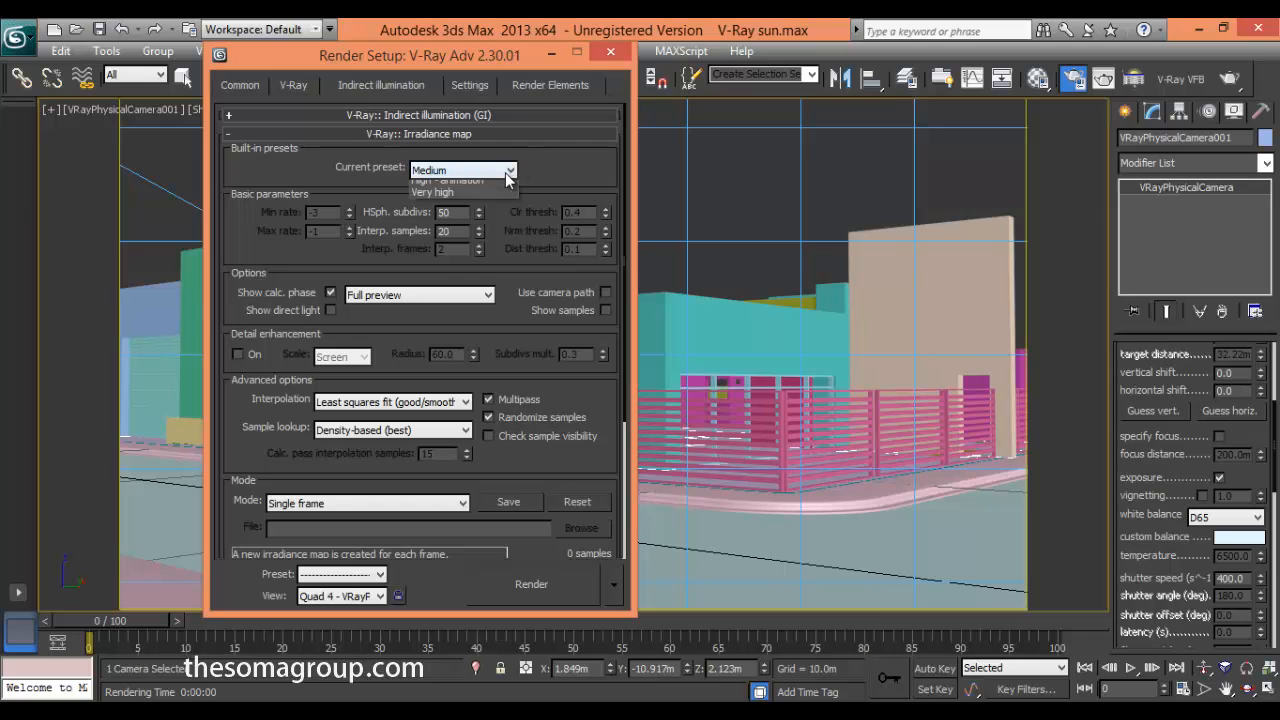
{"action": "left_click", "coordinate": [320, 222]}
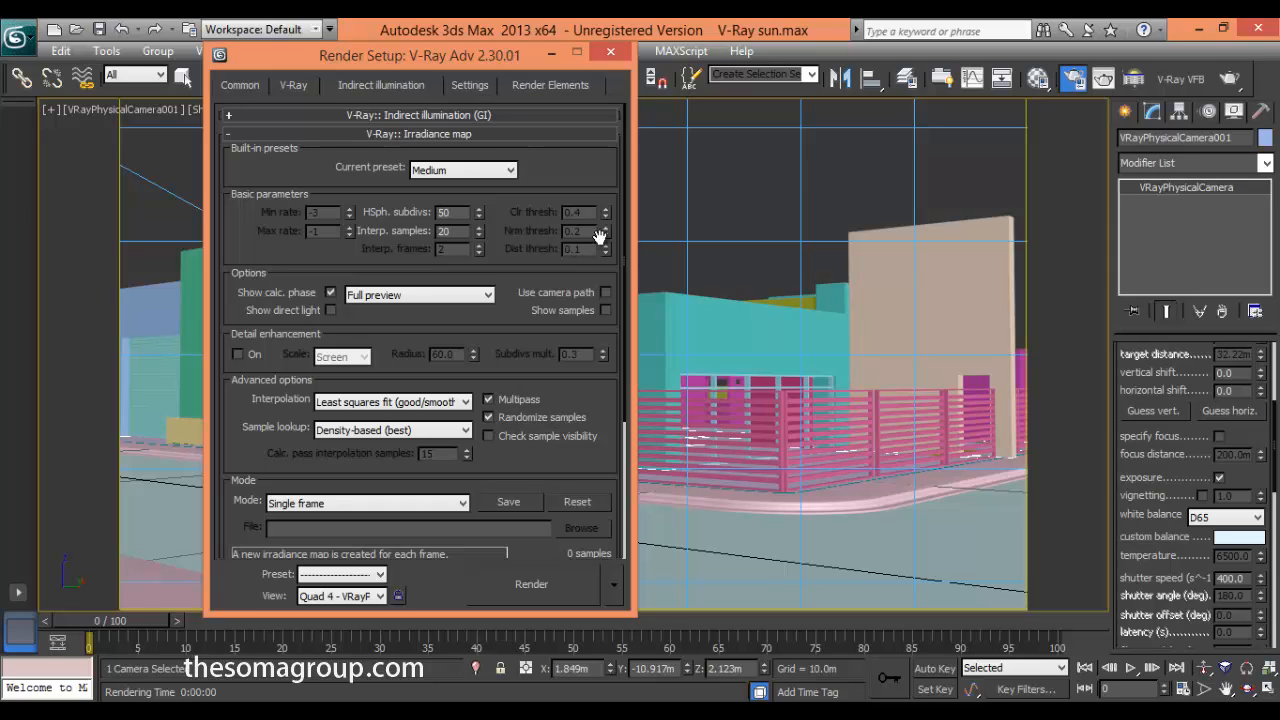
{"action": "left_click", "coordinate": [489, 172]}
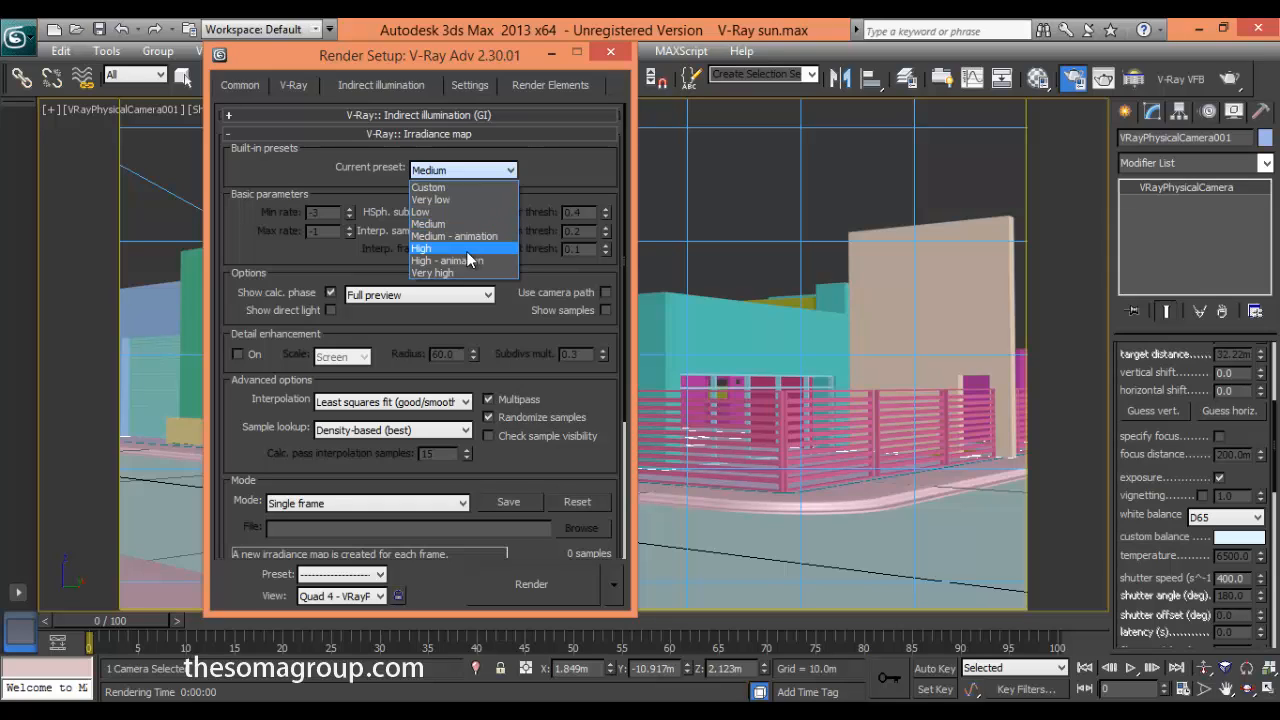
{"action": "left_click", "coordinate": [553, 178]}
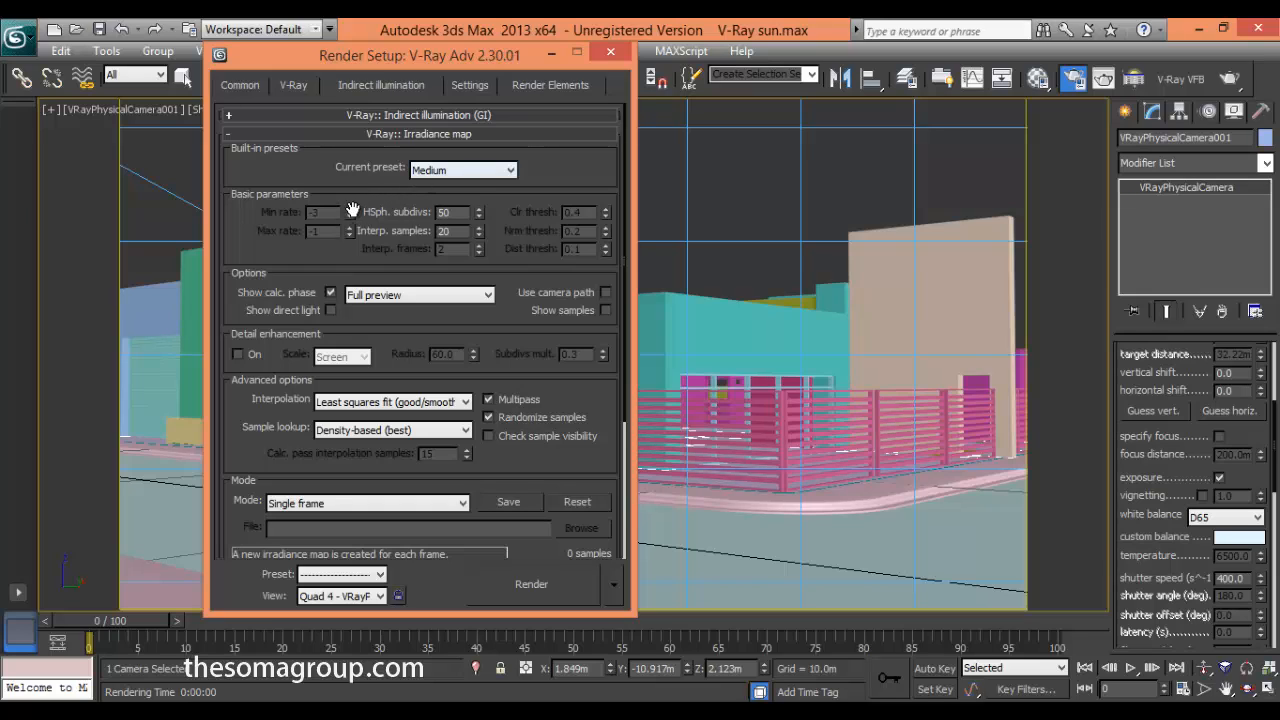
- Set the irradiance map preset to High and check the render output size
{"action": "left_click", "coordinate": [455, 180]}
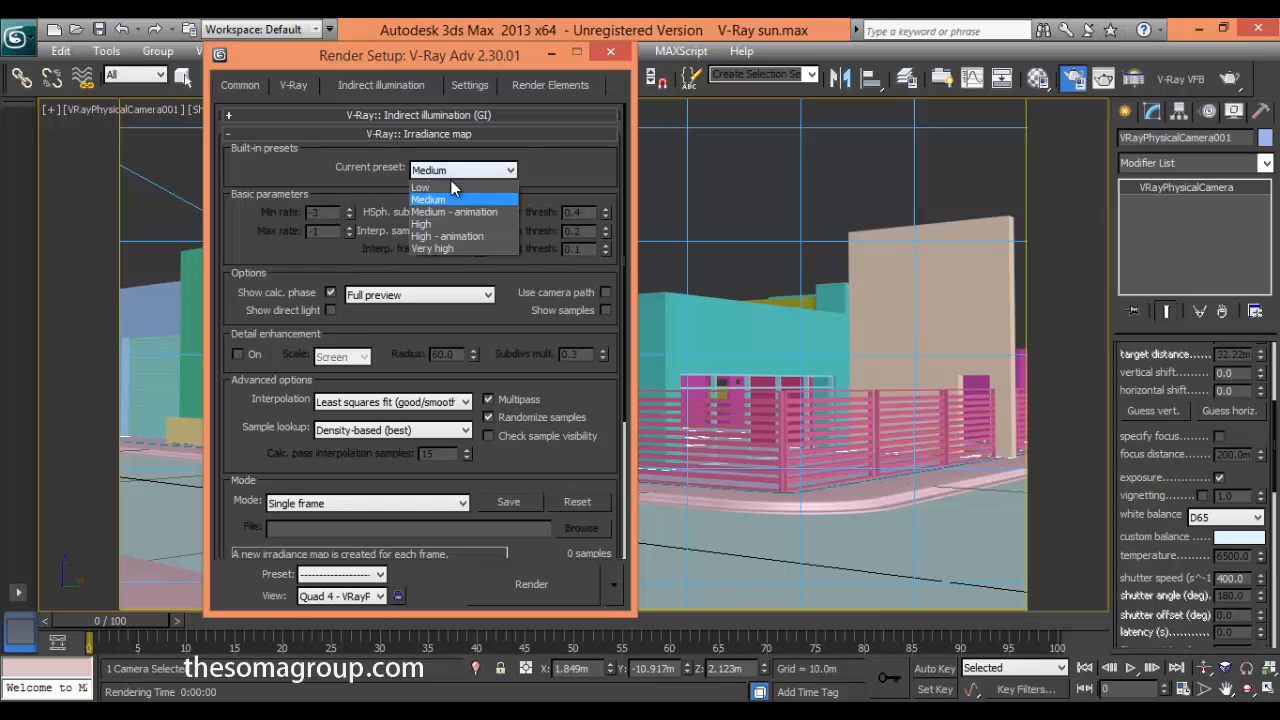
{"action": "left_click", "coordinate": [440, 251]}
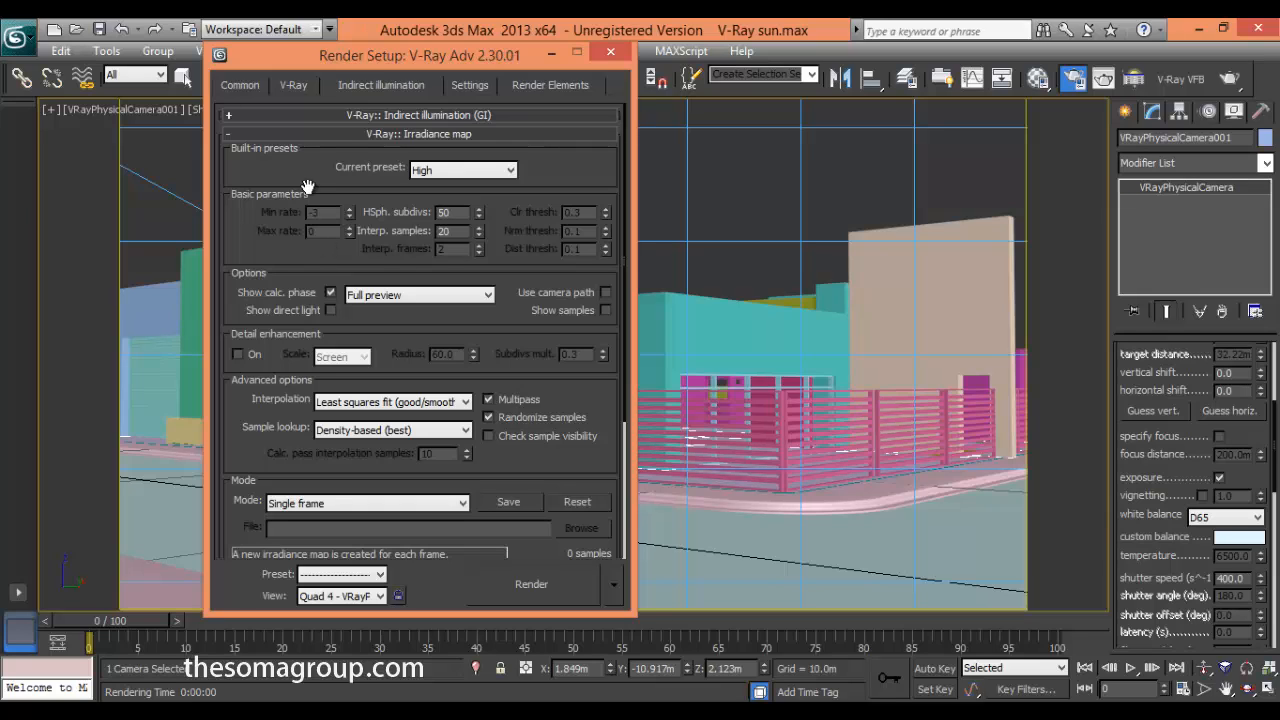
{"action": "left_click", "coordinate": [242, 88]}
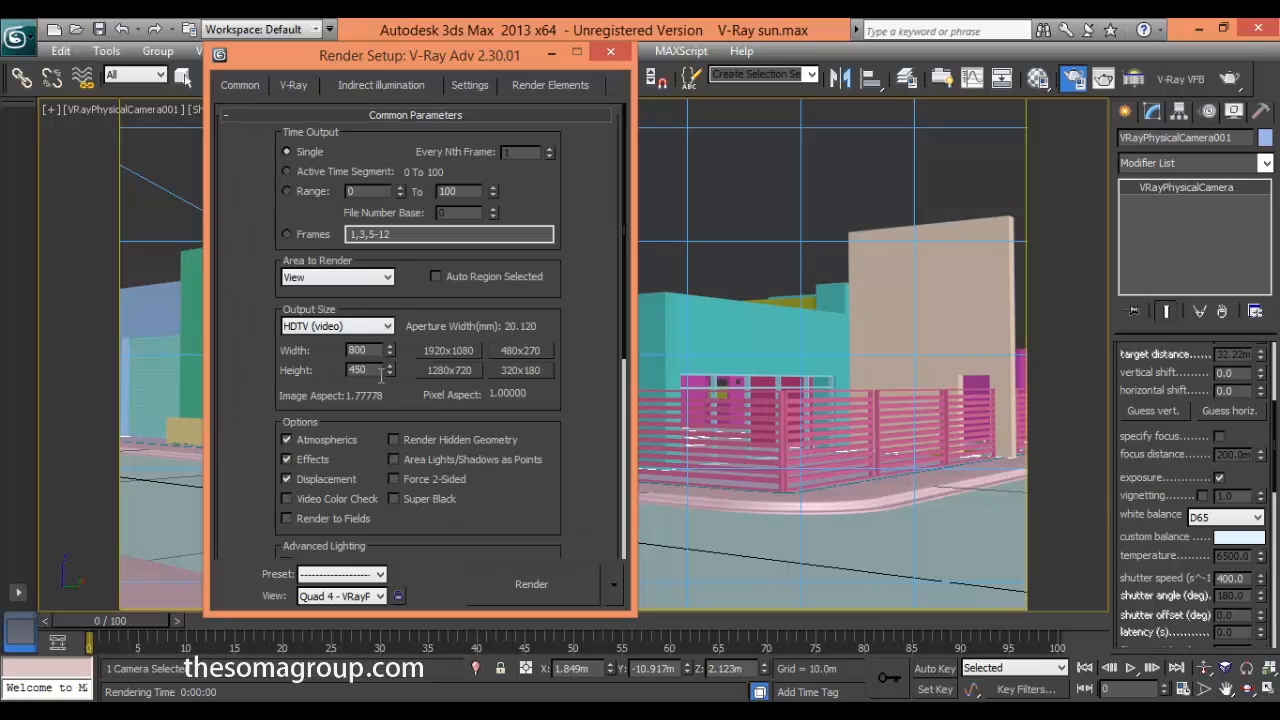
{"action": "left_click", "coordinate": [408, 87]}
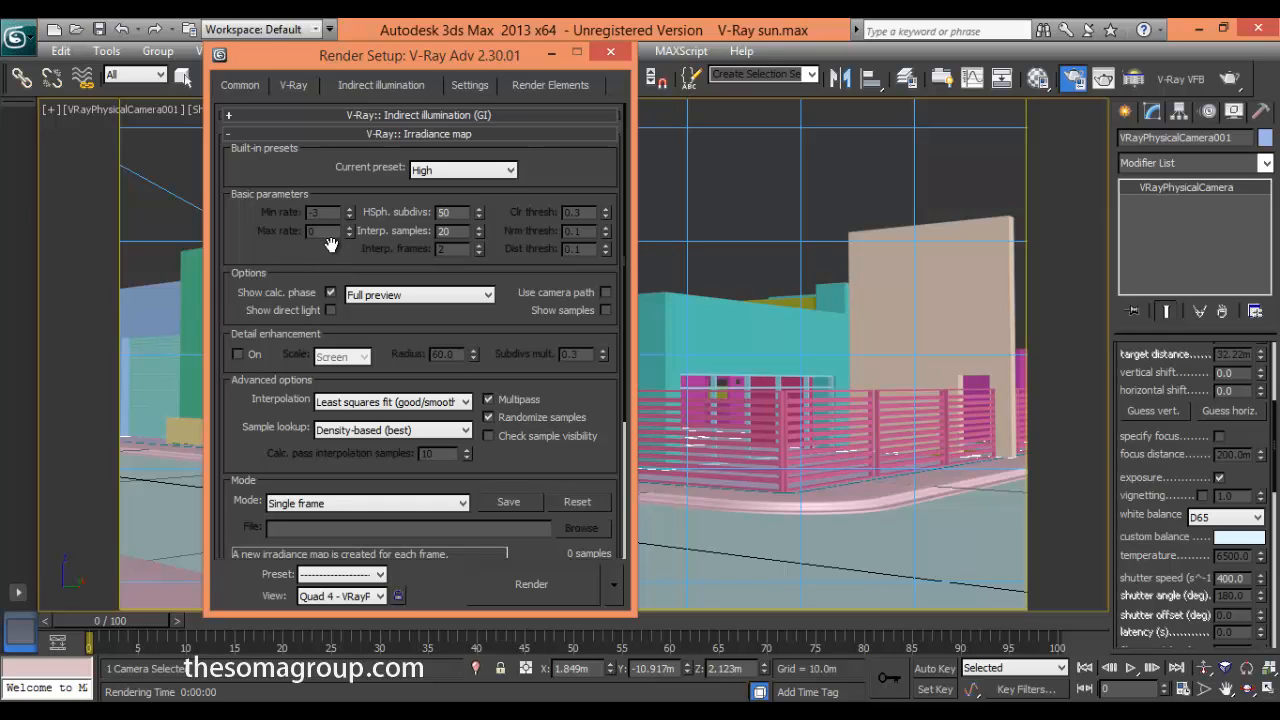
- Switch the irradiance map preset to Custom and set the min rate to -2
{"action": "left_click", "coordinate": [508, 172]}
{"action": "left_click", "coordinate": [470, 185]}
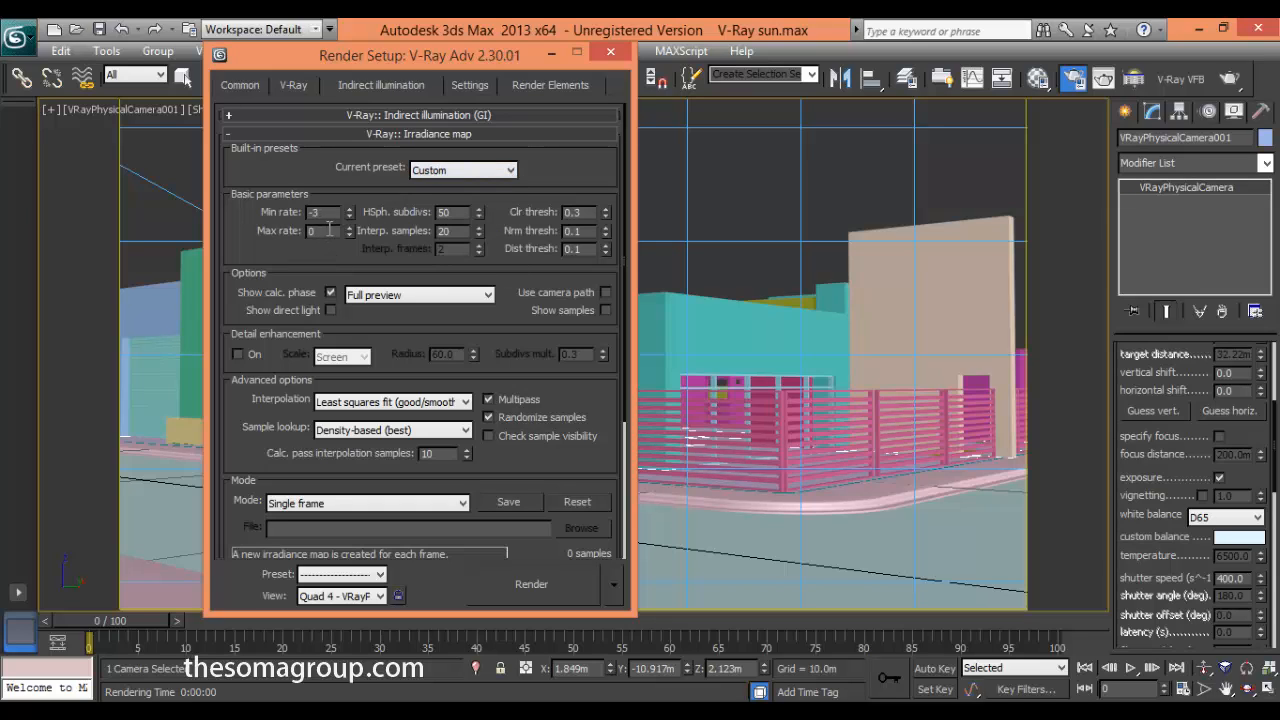
{"action": "left_click", "coordinate": [480, 170]}
{"action": "left_click", "coordinate": [582, 160]}
{"action": "left_click", "coordinate": [326, 211]}
{"action": "left_click", "coordinate": [327, 210]}
- Compare the Medium irradiance map preset, and set the current preset to High
{"action": "left_click", "coordinate": [455, 173]}
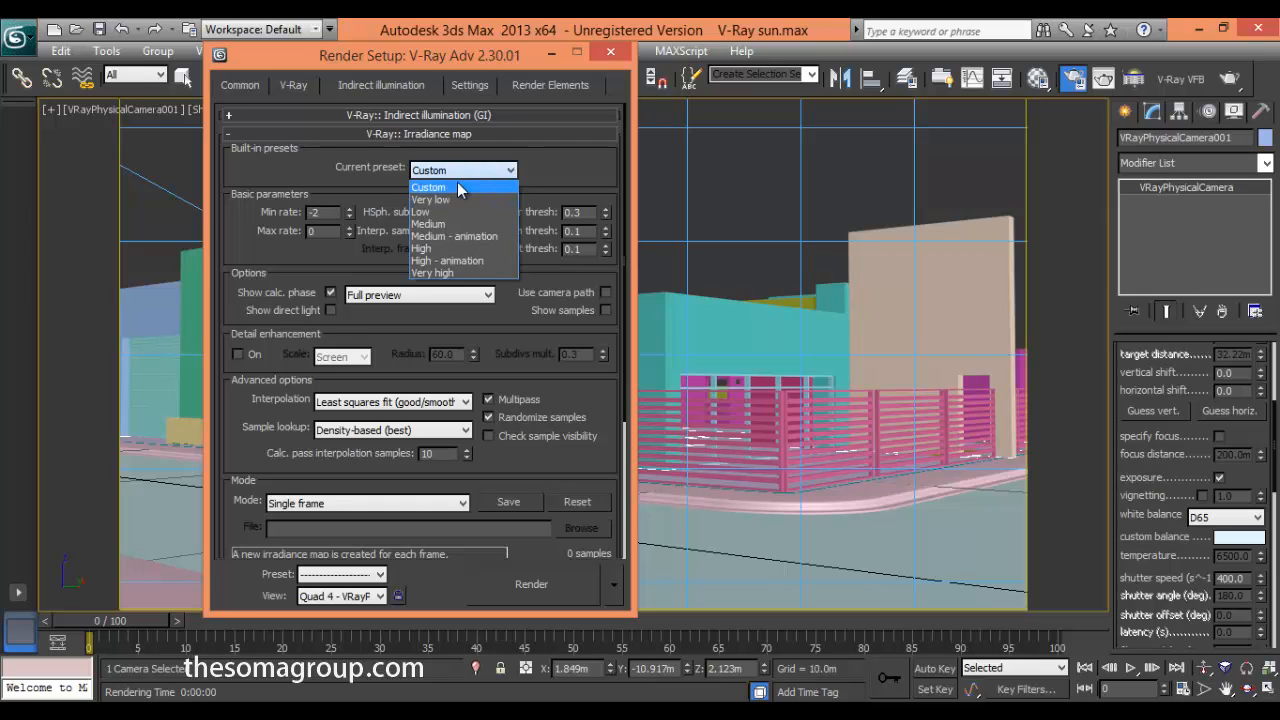
{"action": "left_click", "coordinate": [445, 224]}
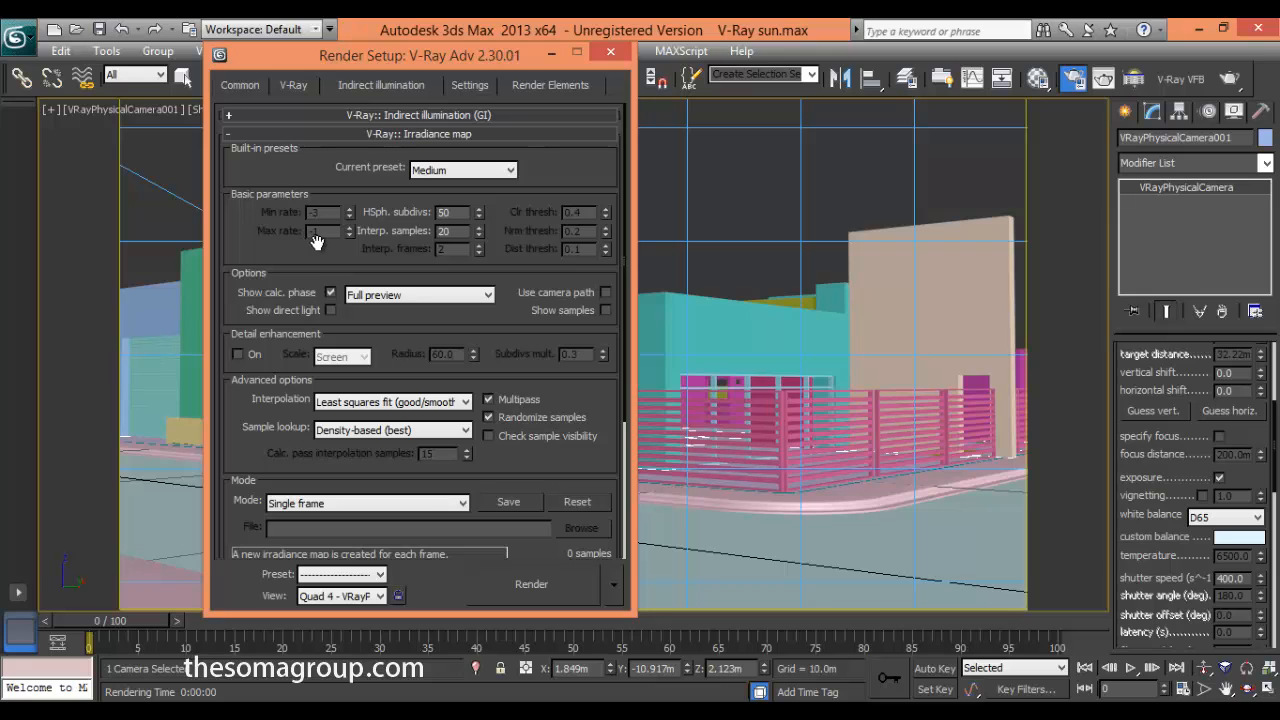
{"action": "left_click", "coordinate": [458, 178]}
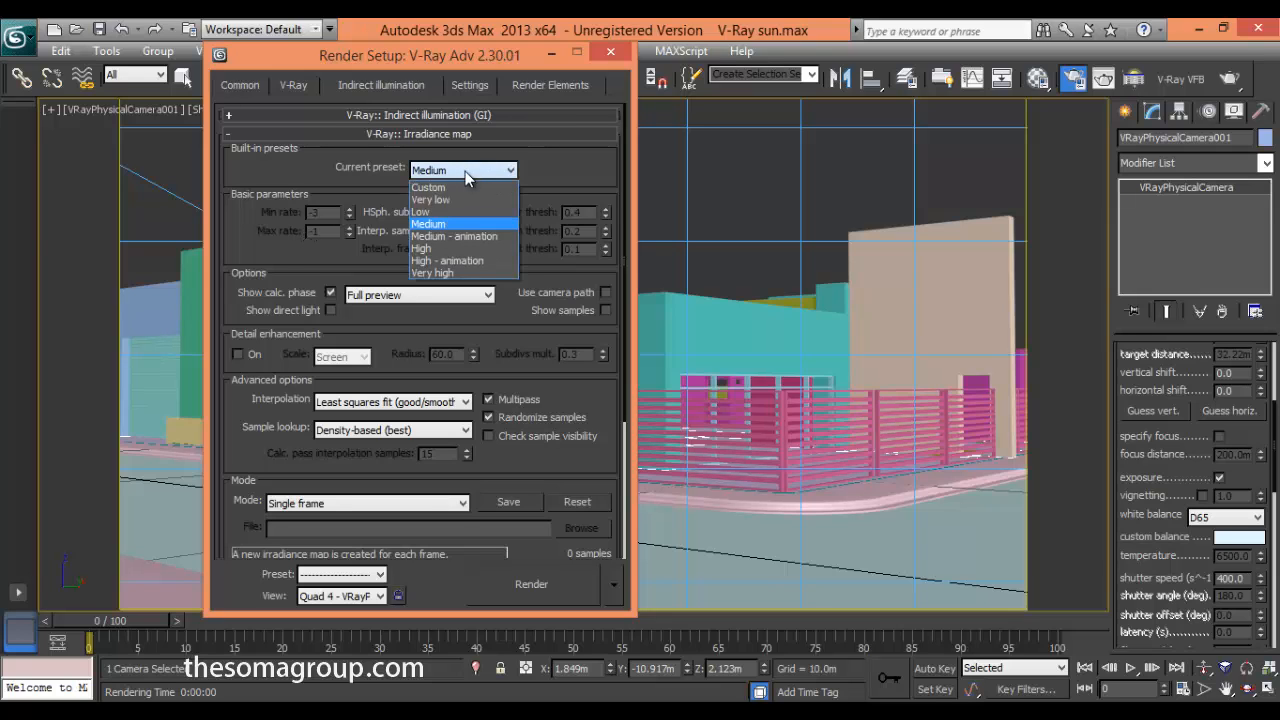
{"action": "left_click", "coordinate": [468, 242]}
- Check the output size against the irradiance map settings and render the physical camera view
{"action": "left_click_drag", "start_coordinate": [519, 62], "coordinate": [376, 71]}
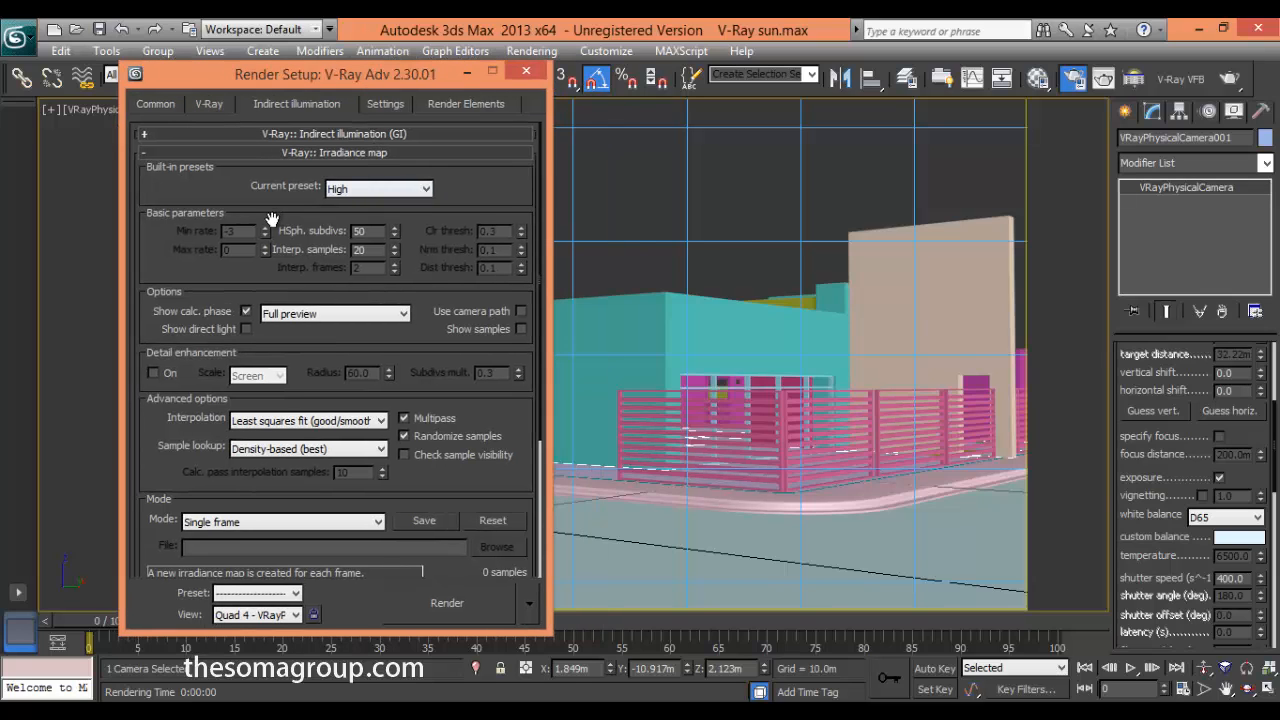
{"action": "left_click", "coordinate": [160, 105]}
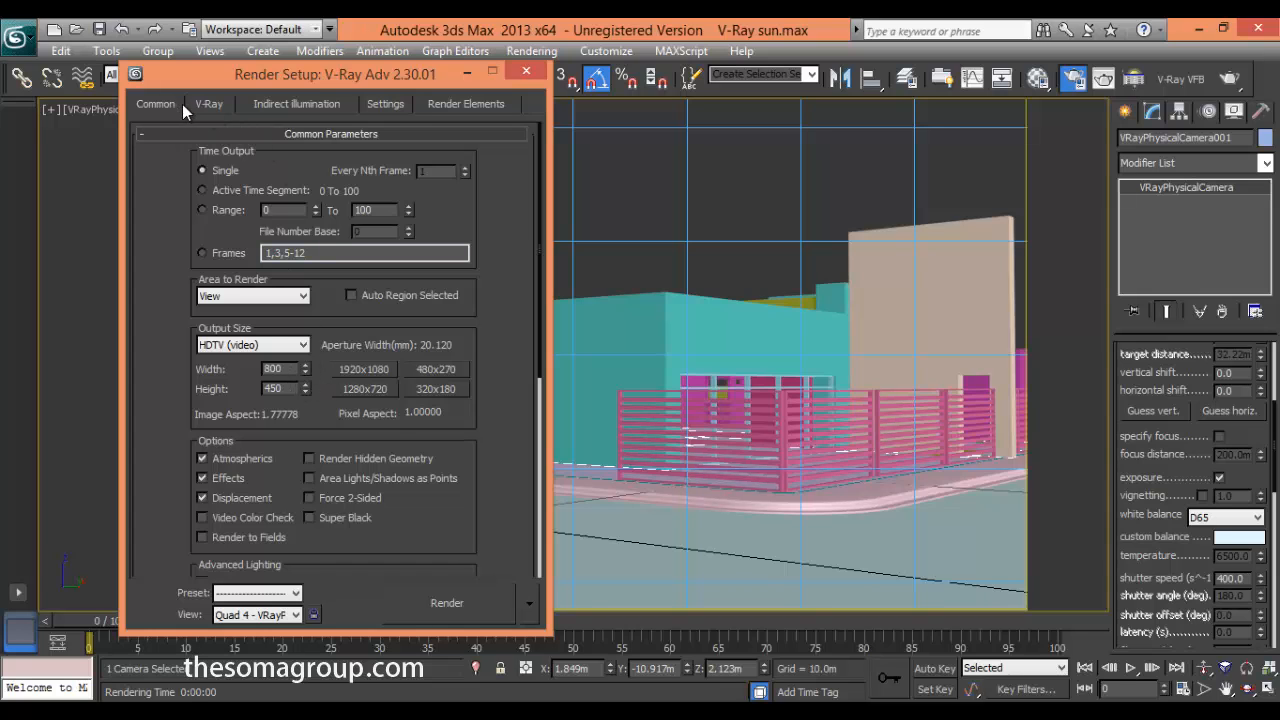
{"action": "left_click_drag", "start_coordinate": [245, 79], "coordinate": [219, 63]}
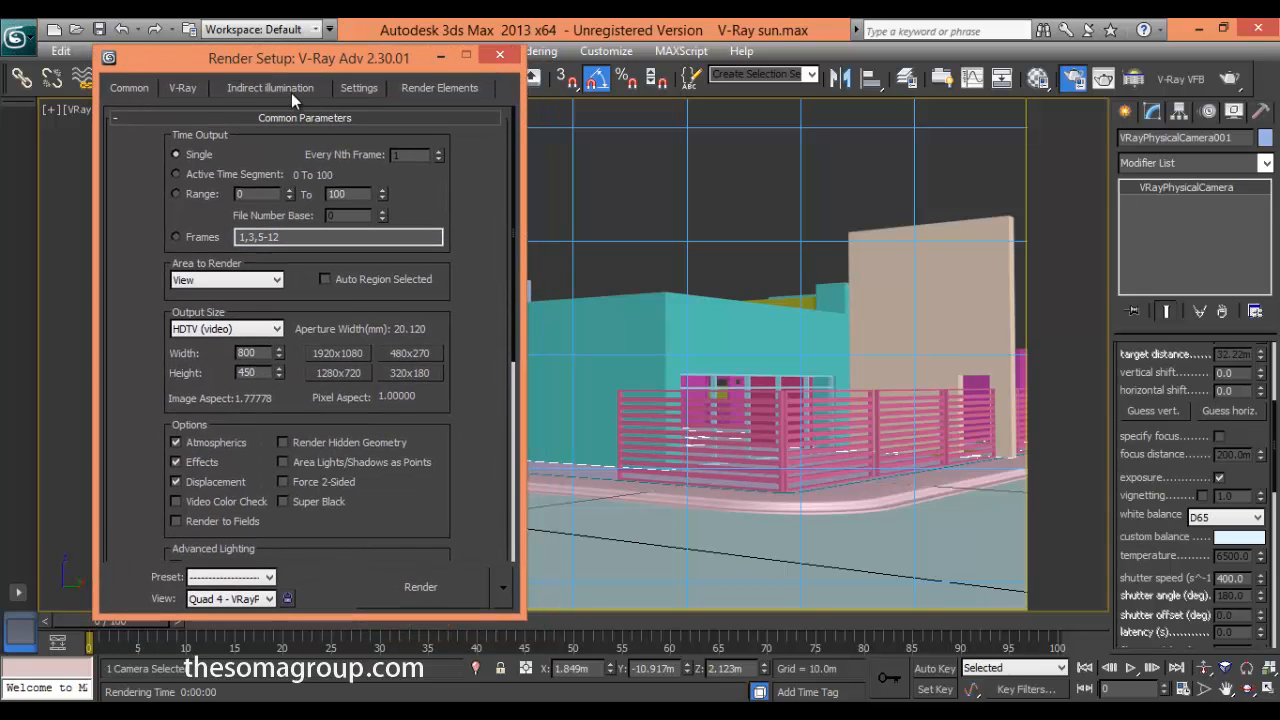
{"action": "left_click", "coordinate": [270, 90]}
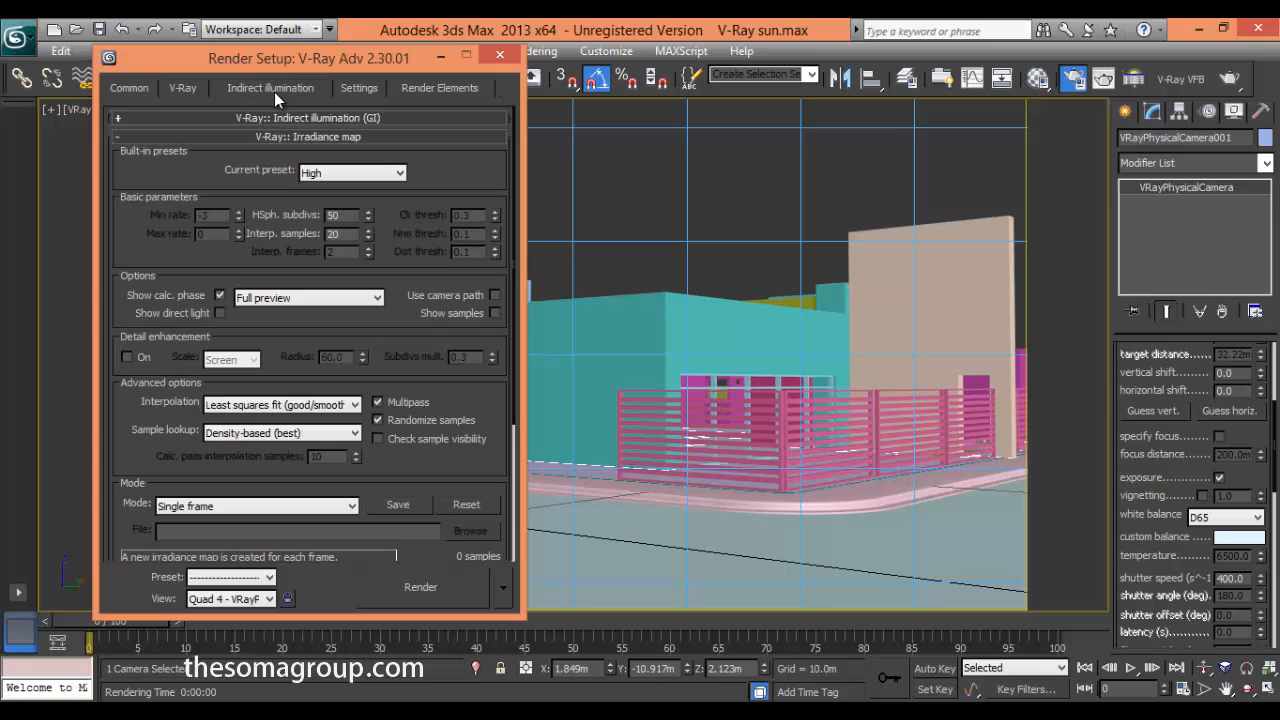
{"action": "left_click", "coordinate": [130, 88]}
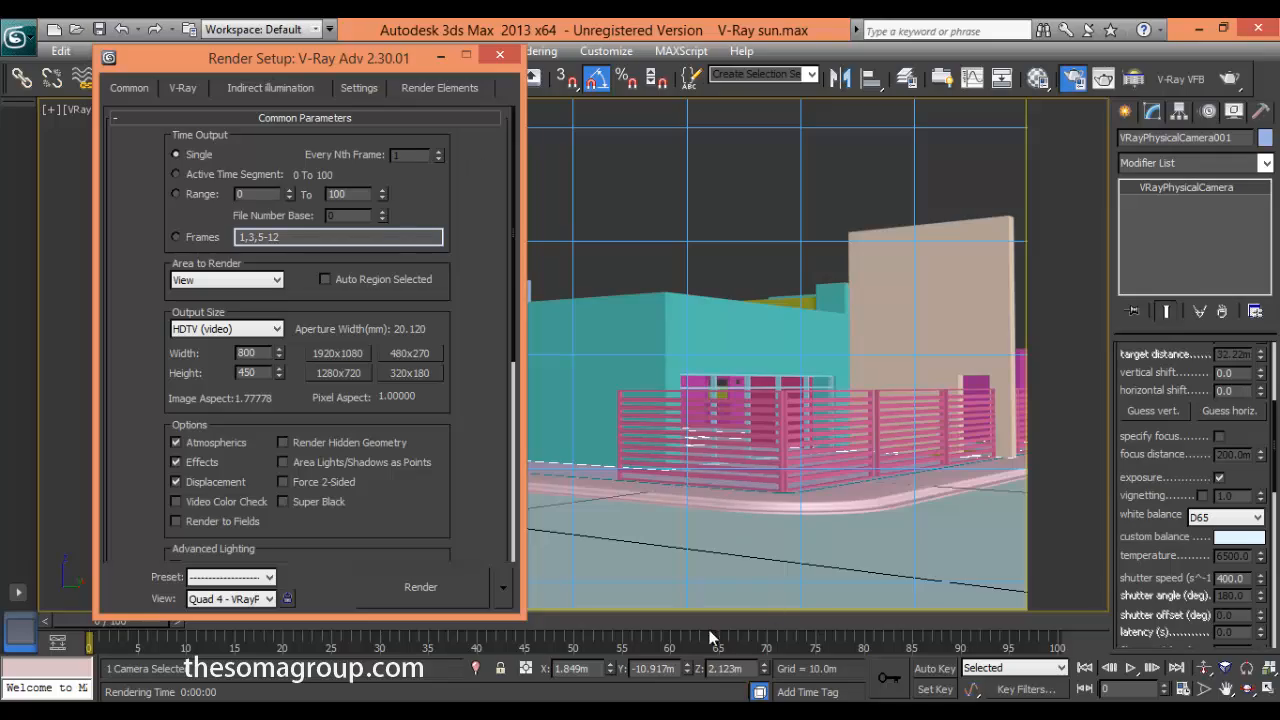
{"action": "left_click", "coordinate": [471, 596]}
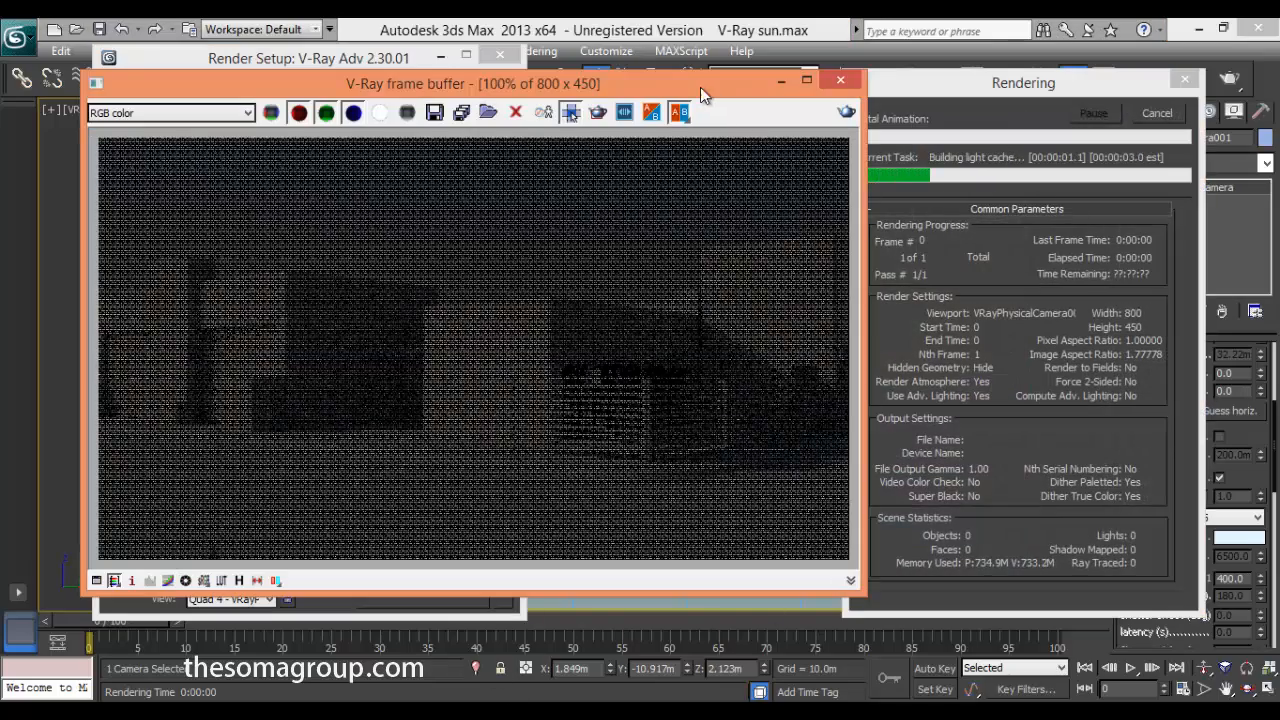
- Inspect the shaded building walls in the rendered image at 200% magnification
{"action": "left_click_drag", "start_coordinate": [710, 84], "coordinate": [648, 72]}
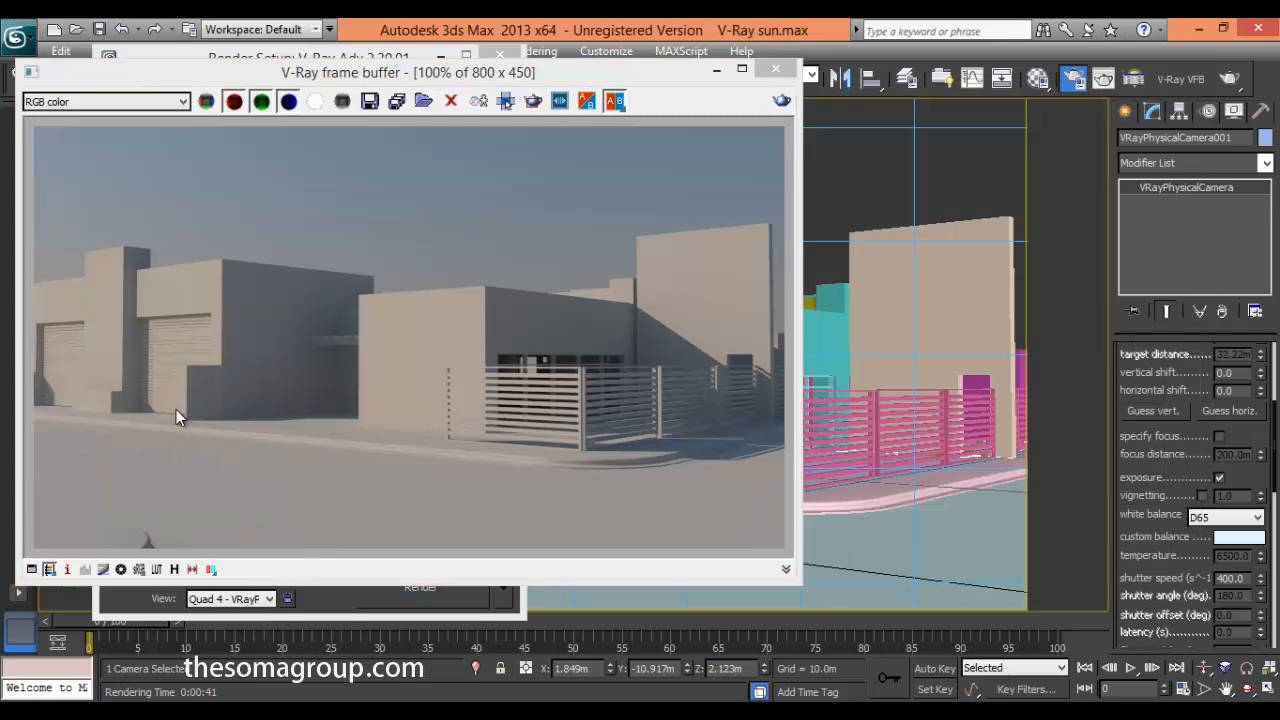
{"action": "scroll", "coordinate": [144, 348], "scroll_direction": "up", "scroll_amount": 1}
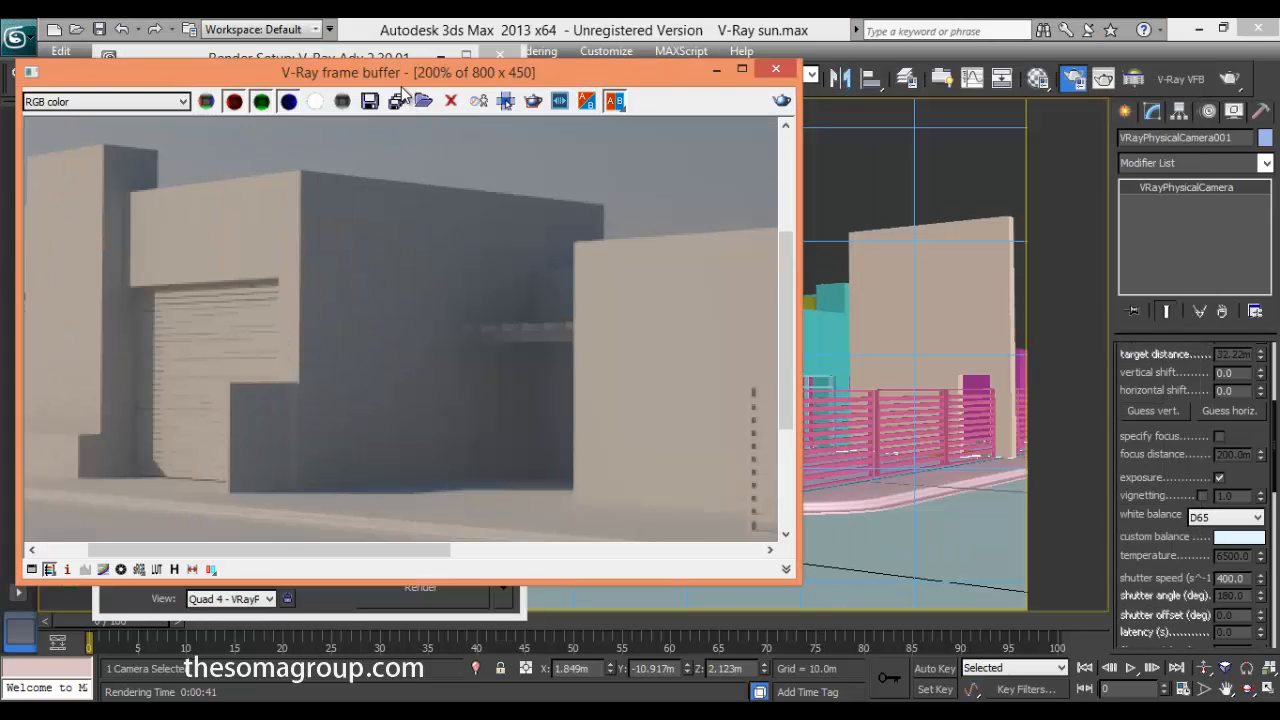
{"action": "scroll", "coordinate": [368, 230], "scroll_direction": "down", "scroll_amount": 1}
- Arrange the render window and the render settings side by side, with the irradiance map parameters showing
{"action": "left_click_drag", "start_coordinate": [324, 79], "coordinate": [581, 100]}
{"action": "left_click_drag", "start_coordinate": [343, 69], "coordinate": [258, 73]}
{"action": "left_click", "coordinate": [226, 95]}
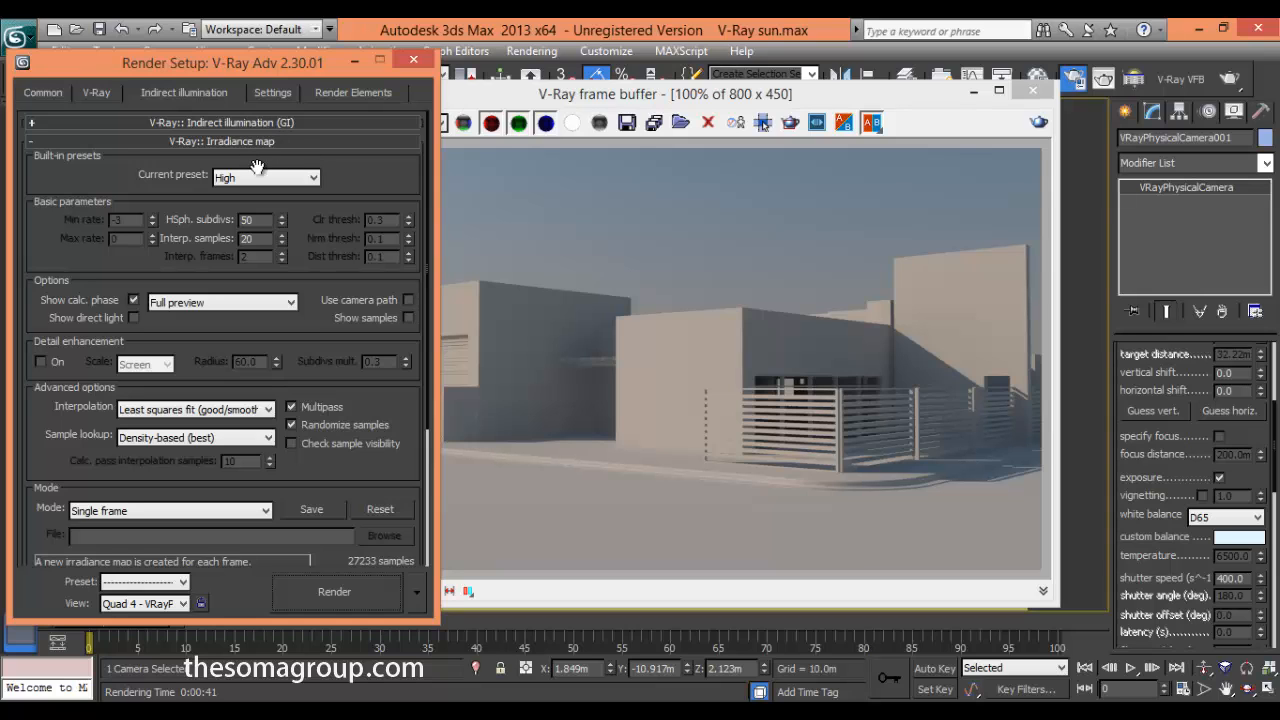
{"action": "left_click", "coordinate": [541, 366]}
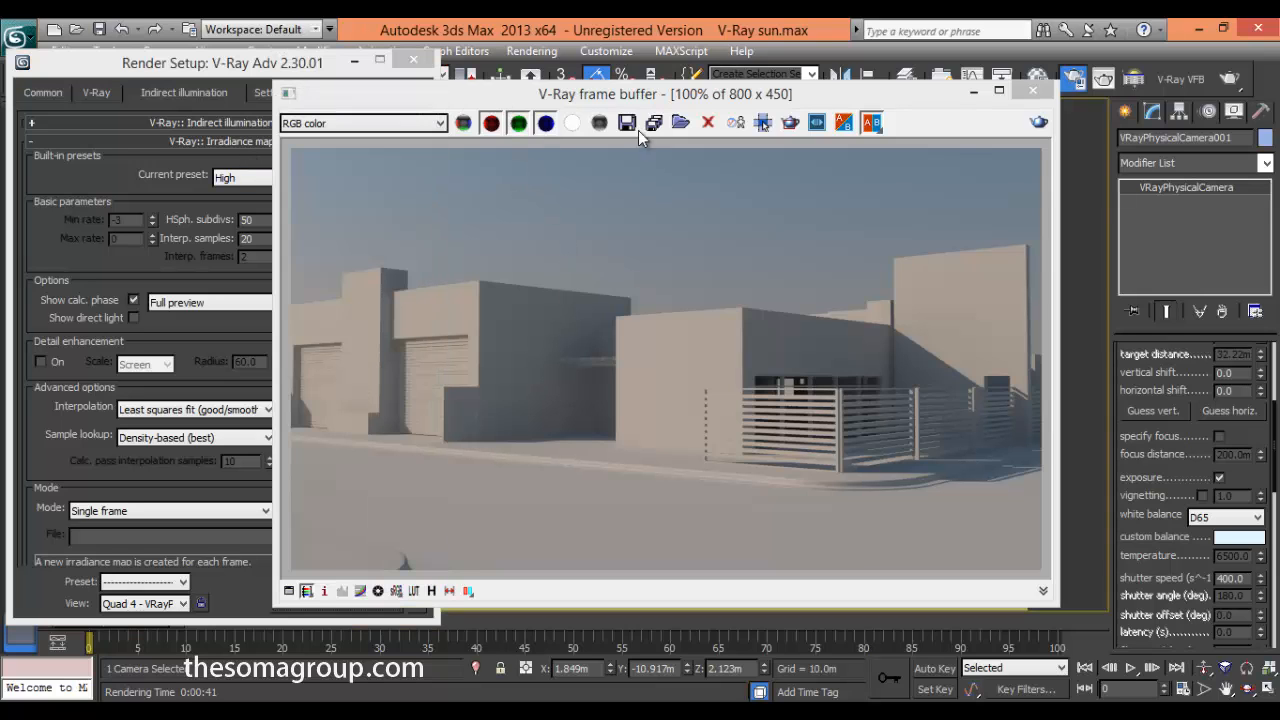
{"action": "left_click_drag", "start_coordinate": [698, 95], "coordinate": [858, 87]}
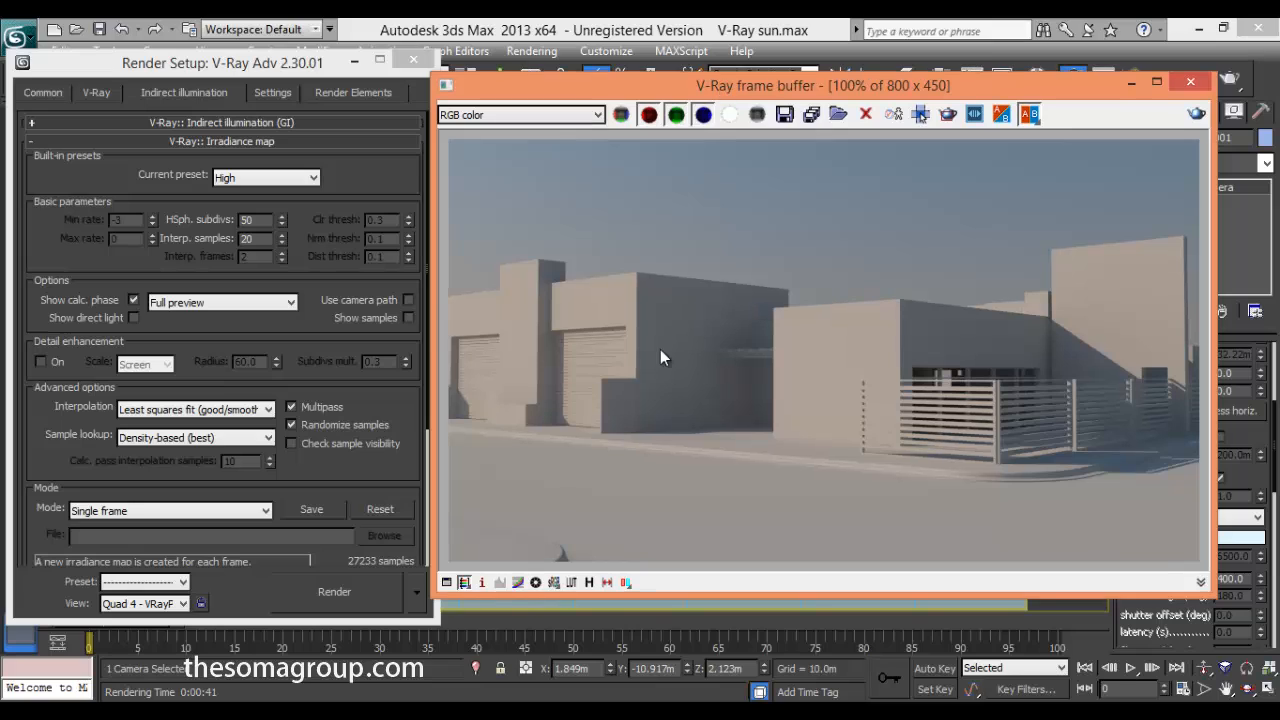
{"action": "scroll", "coordinate": [552, 392], "scroll_direction": "up", "scroll_amount": 1}
{"action": "scroll", "coordinate": [556, 385], "scroll_direction": "down", "scroll_amount": 1}
{"action": "left_click_drag", "start_coordinate": [281, 65], "coordinate": [266, 63]}
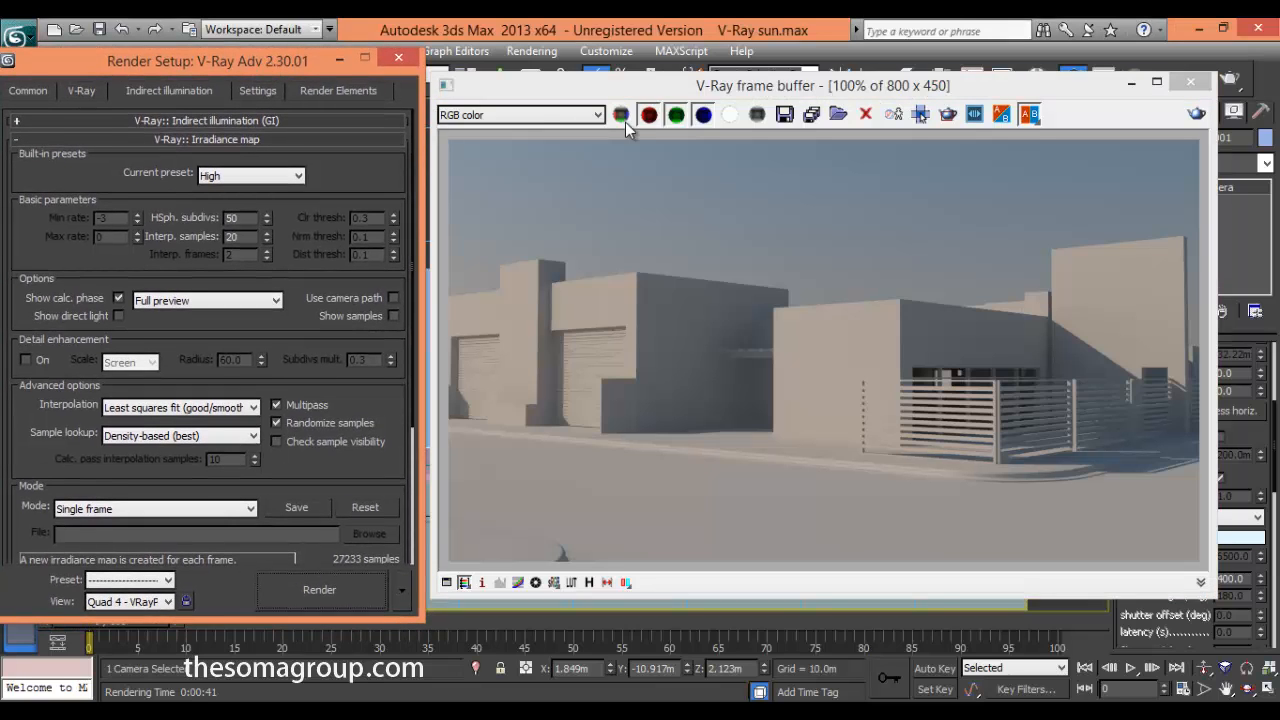
{"action": "left_click", "coordinate": [656, 94]}
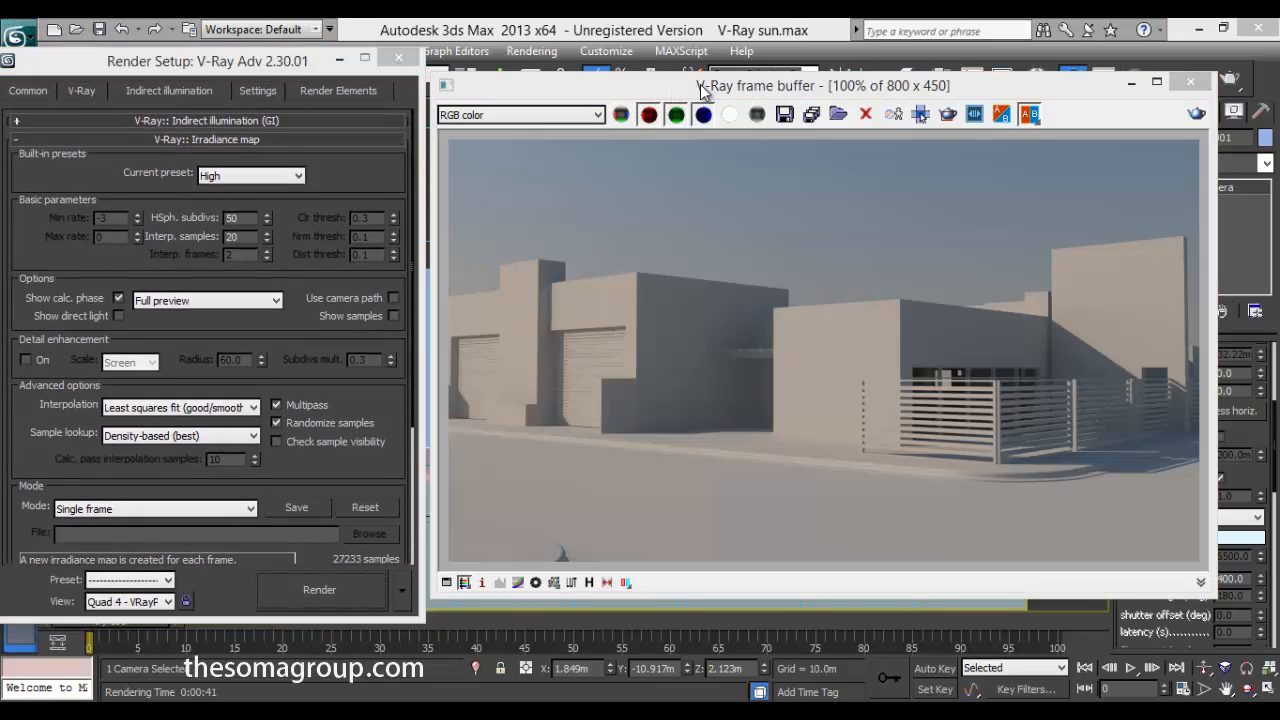
{"action": "left_click_drag", "start_coordinate": [701, 89], "coordinate": [765, 84]}
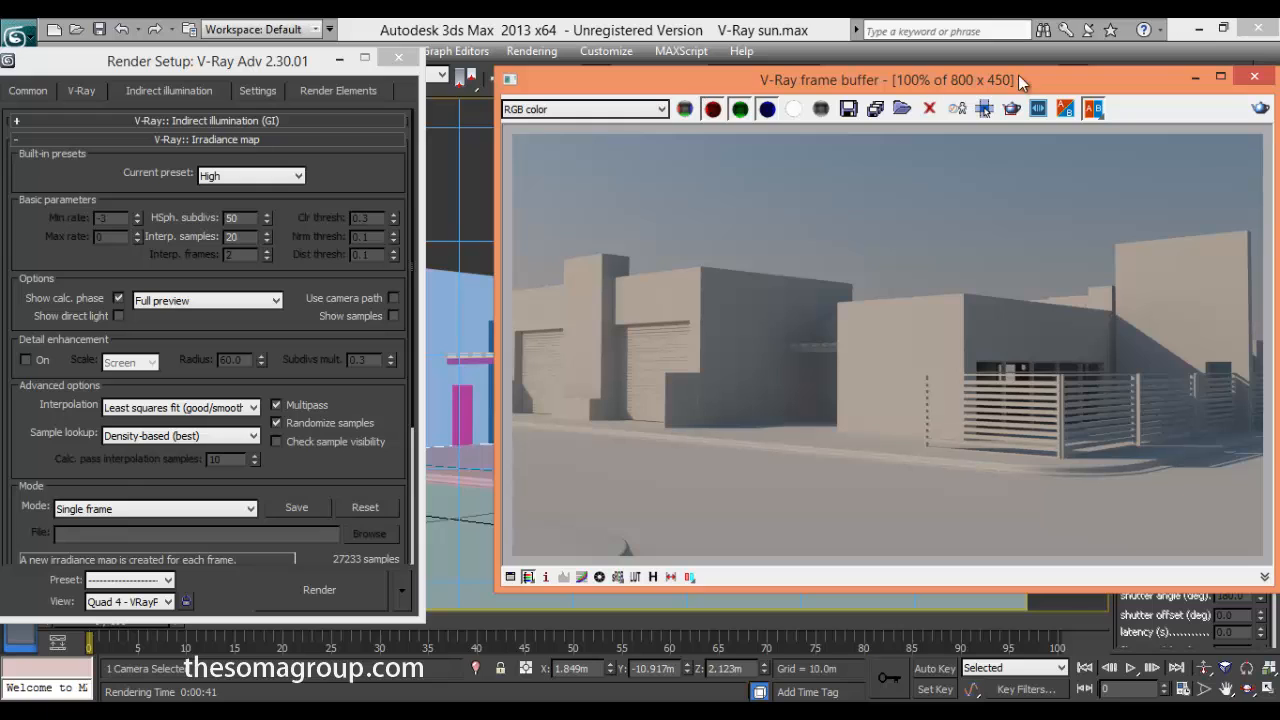
{"action": "left_click_drag", "start_coordinate": [290, 63], "coordinate": [328, 59]}
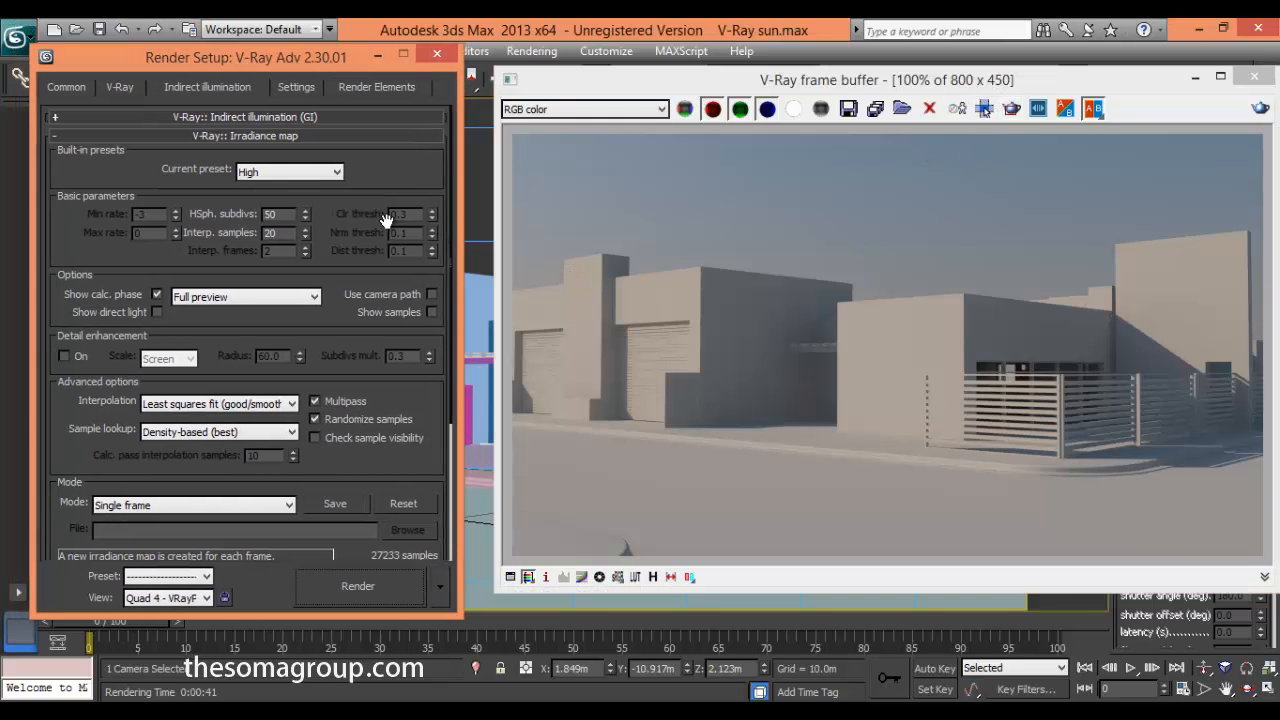
- Review the output size settings alongside the irradiance map preset
{"action": "left_click", "coordinate": [82, 90]}
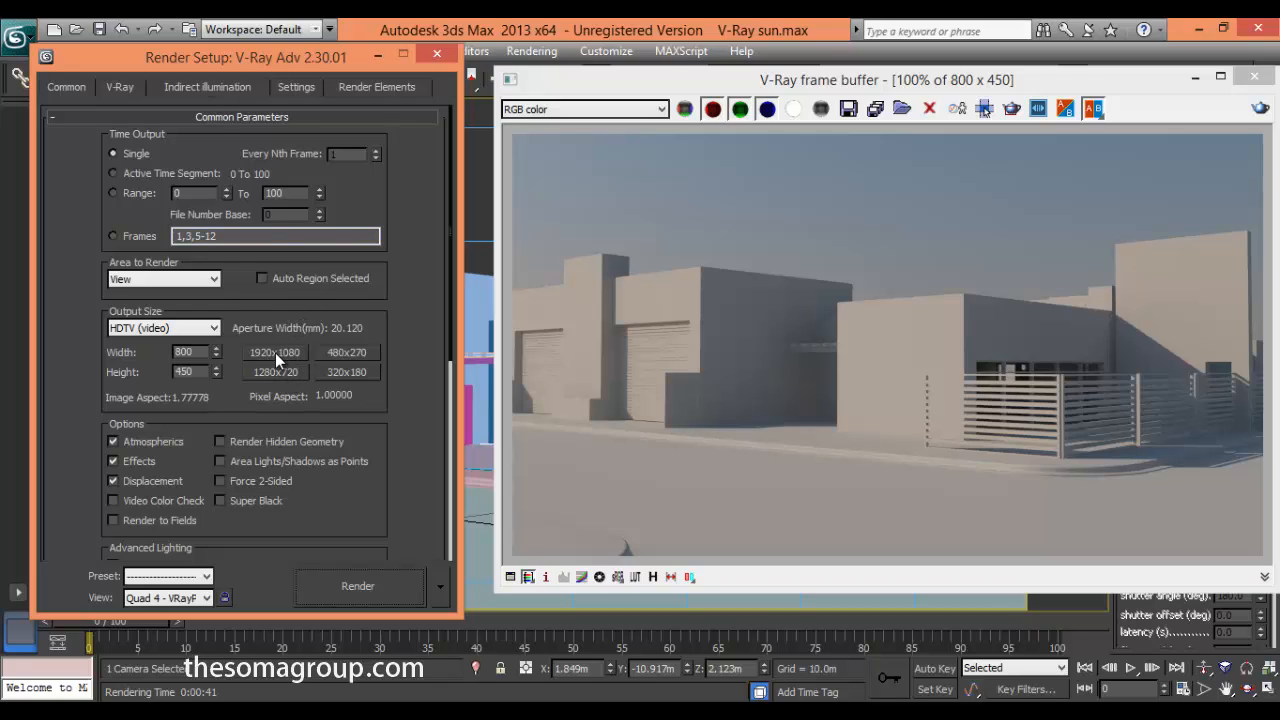
{"action": "left_click", "coordinate": [252, 87]}
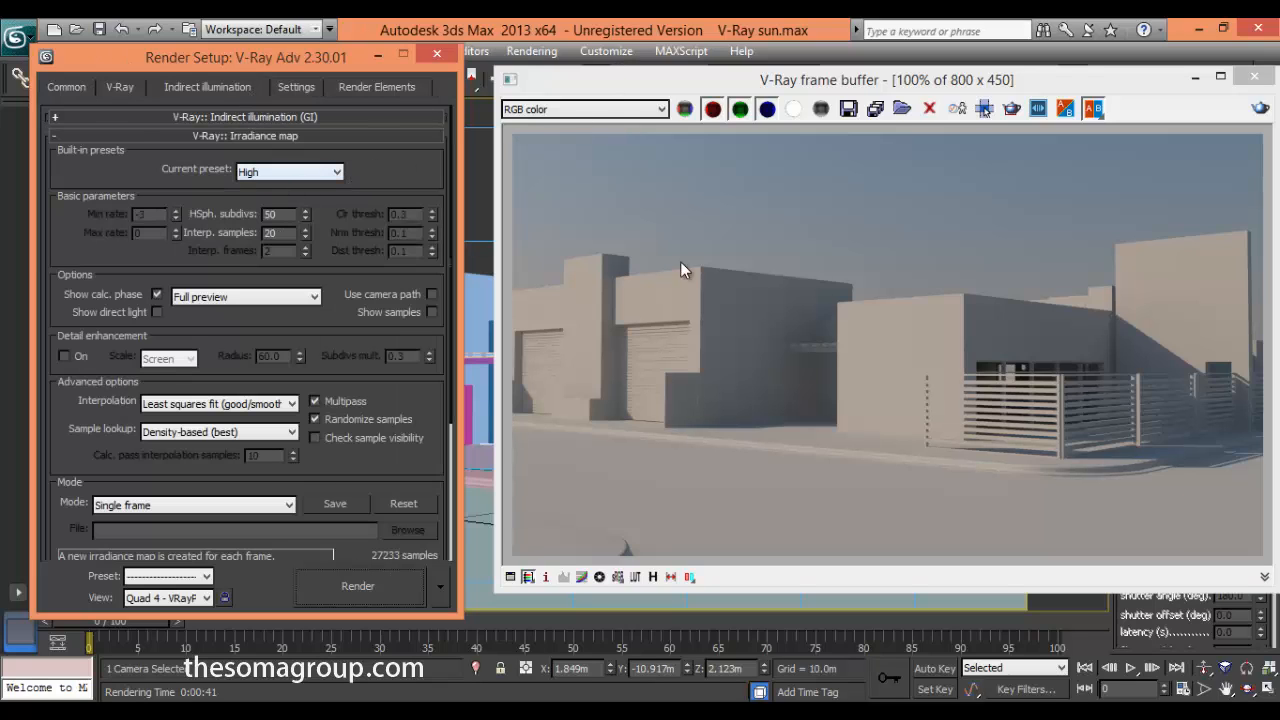
{"action": "left_click", "coordinate": [72, 89]}
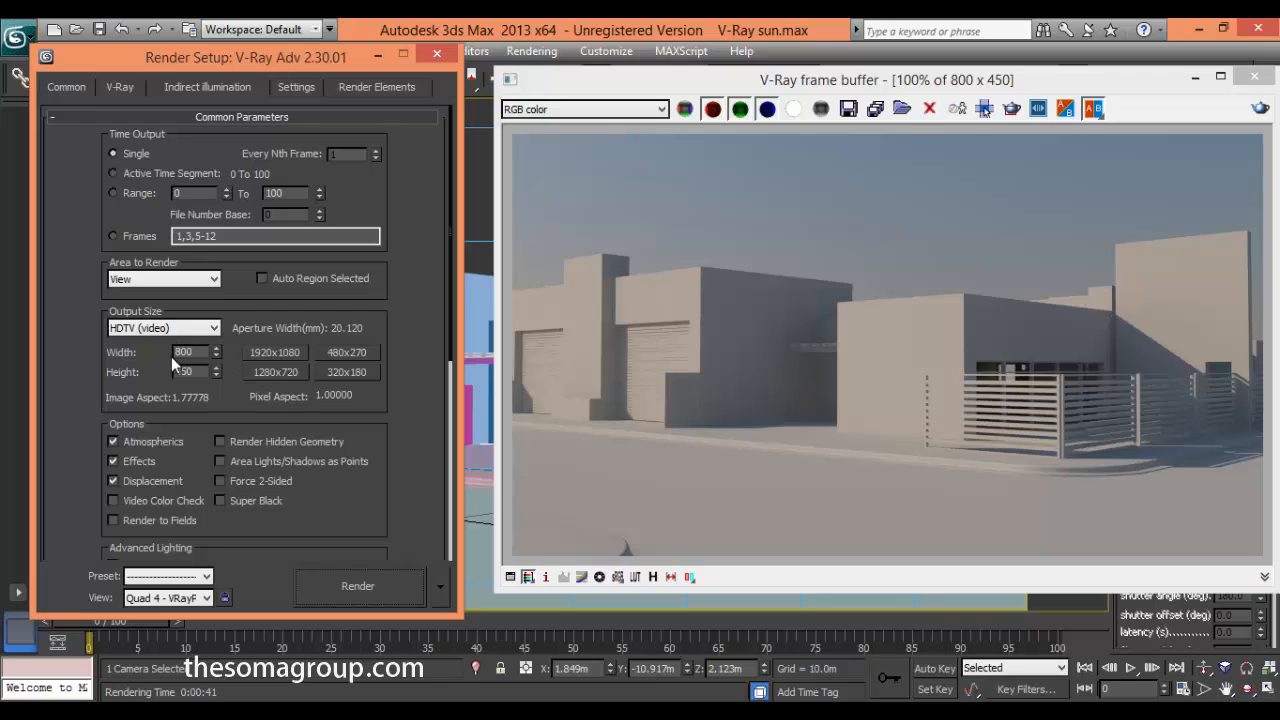
- Review the irradiance map settings of the High preset side by side with the rendered image
{"action": "left_click", "coordinate": [222, 88]}
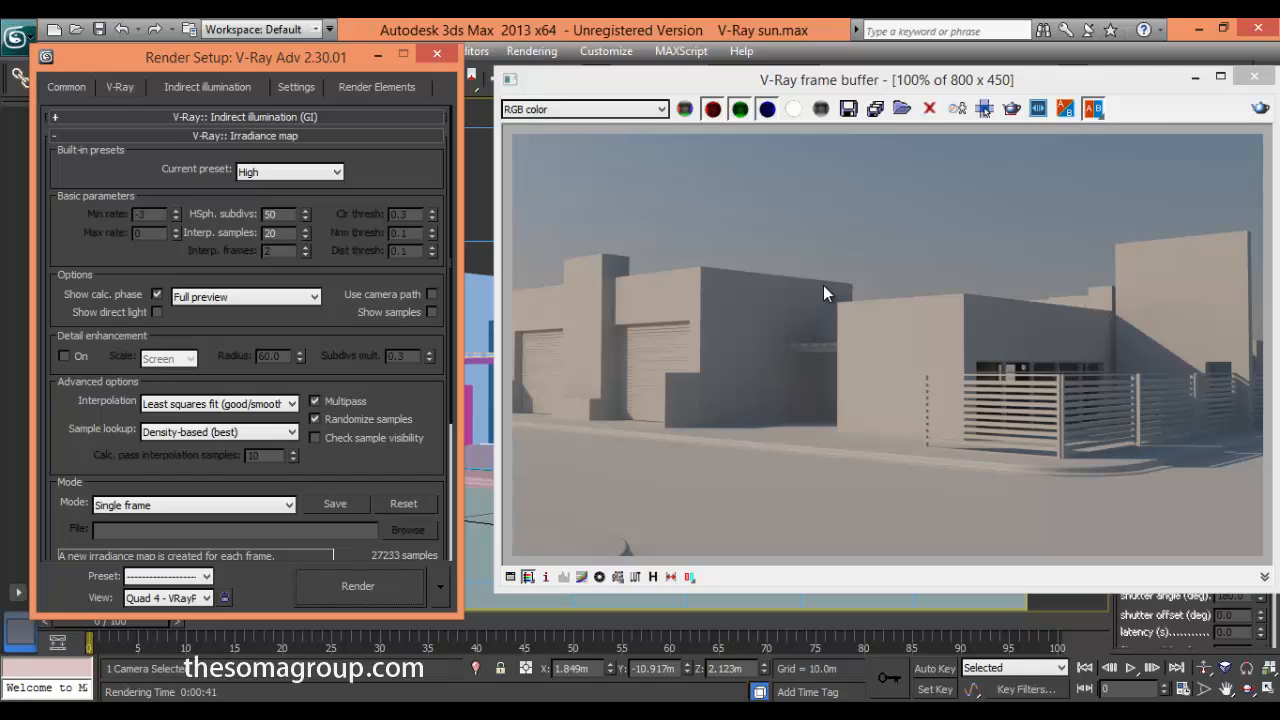
{"action": "left_click", "coordinate": [712, 80]}
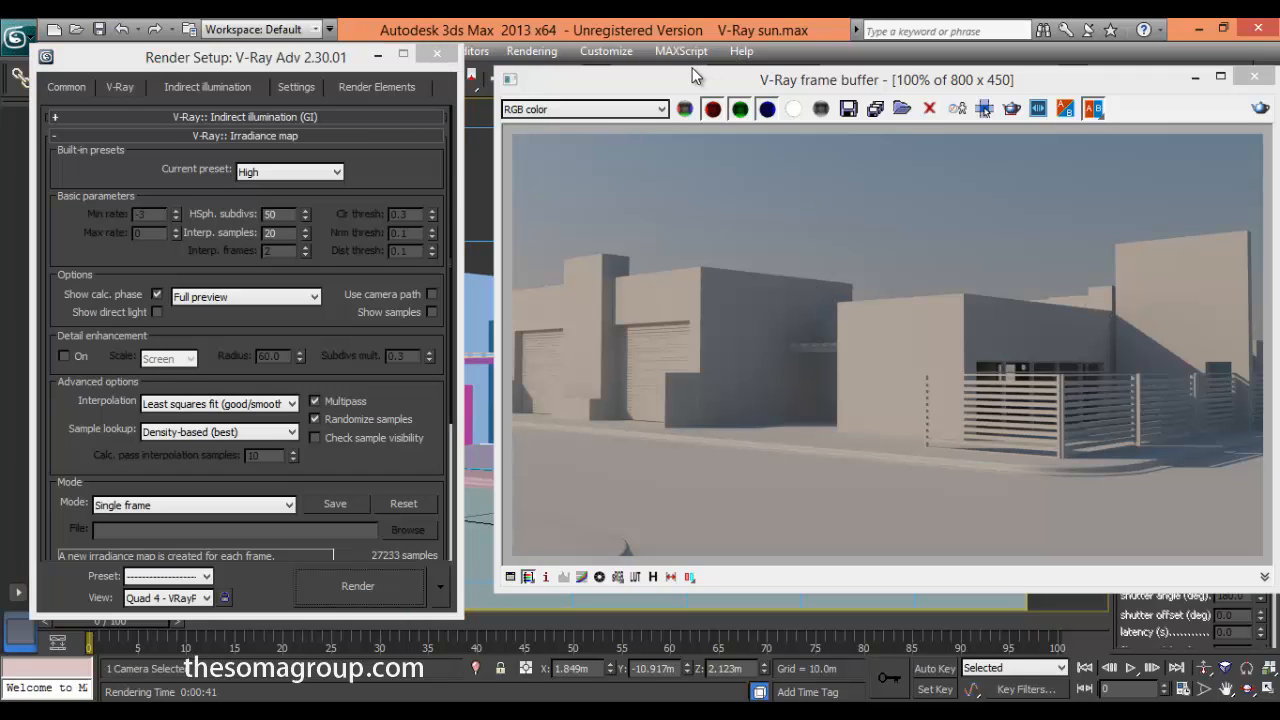
{"action": "left_click_drag", "start_coordinate": [715, 84], "coordinate": [694, 78]}
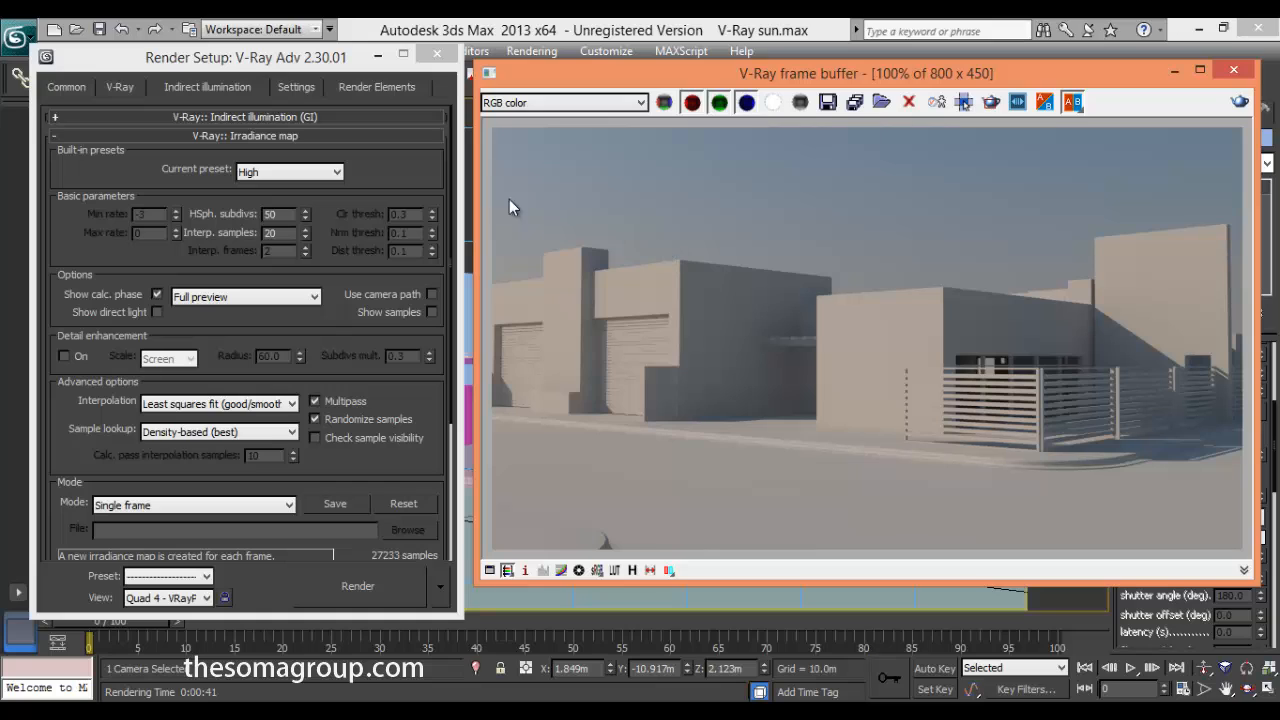
{"action": "left_click", "coordinate": [324, 60]}
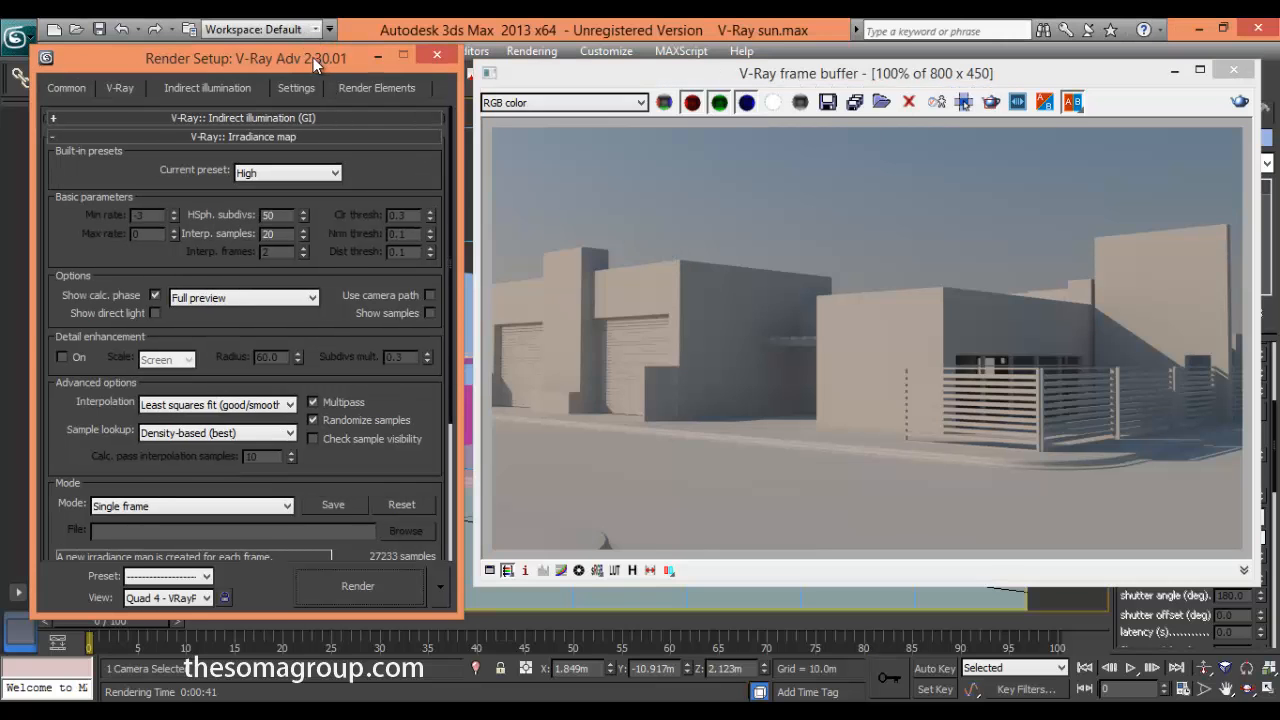
{"action": "left_click_drag", "start_coordinate": [313, 57], "coordinate": [307, 58]}
- Switch the irradiance map preset to Custom and set the min rate to -4 and the max rate to -1
{"action": "left_click", "coordinate": [301, 176]}
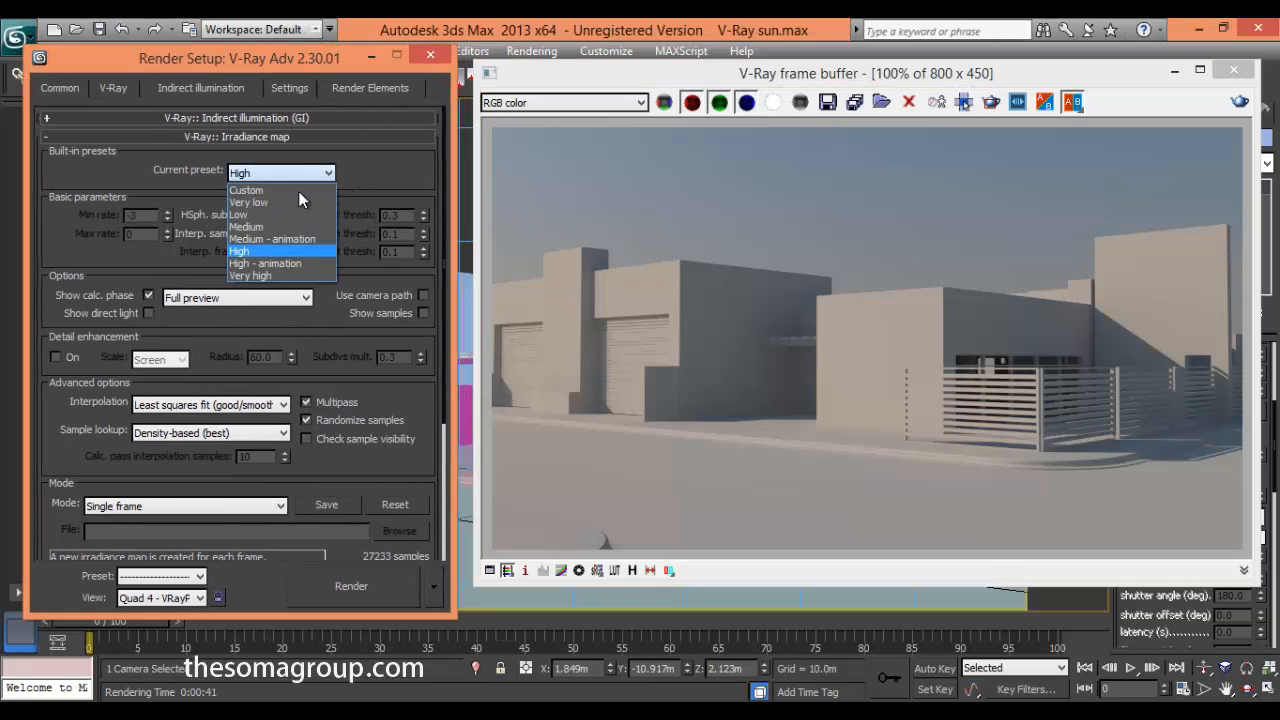
{"action": "left_click", "coordinate": [284, 191]}
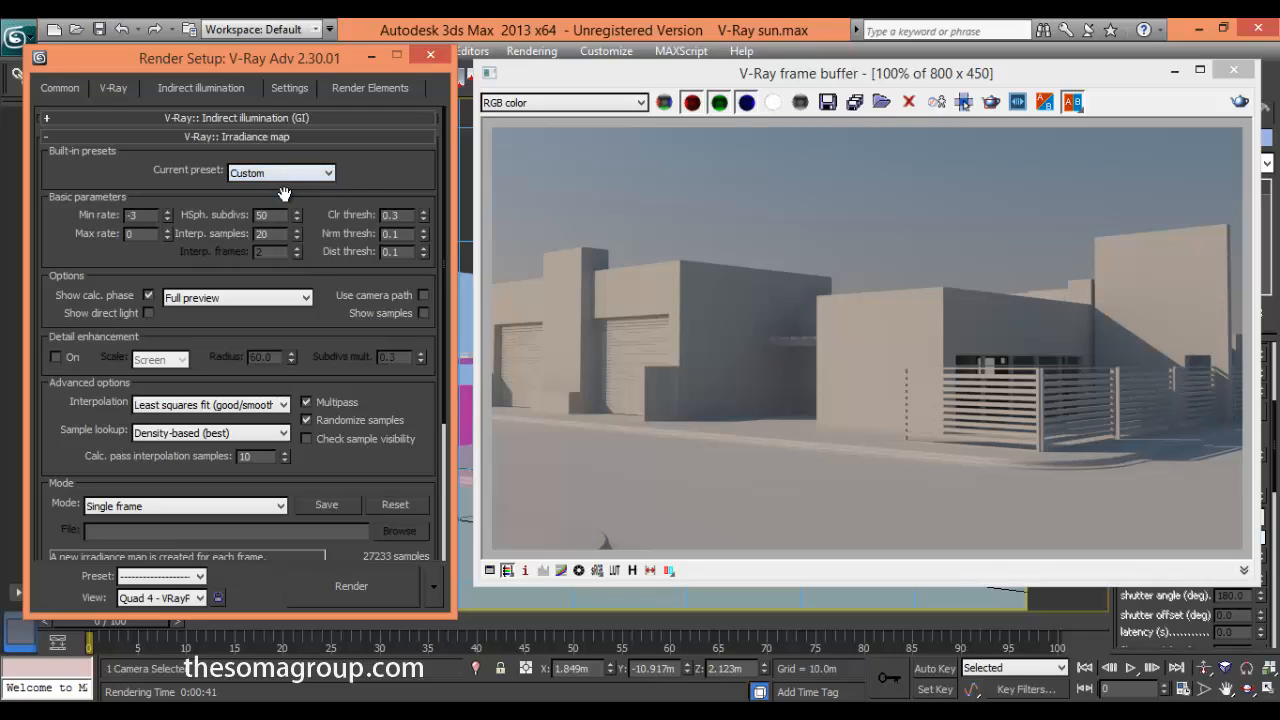
{"action": "double_click", "coordinate": [133, 234]}
{"action": "type", "text": "-1"}
{"action": "left_click", "coordinate": [150, 216]}
{"action": "key", "text": "BackSpace"}
{"action": "type", "text": "4"}
{"action": "double_click", "coordinate": [146, 236]}
{"action": "left_click", "coordinate": [147, 238]}
{"action": "left_click_drag", "start_coordinate": [640, 73], "coordinate": [645, 76]}
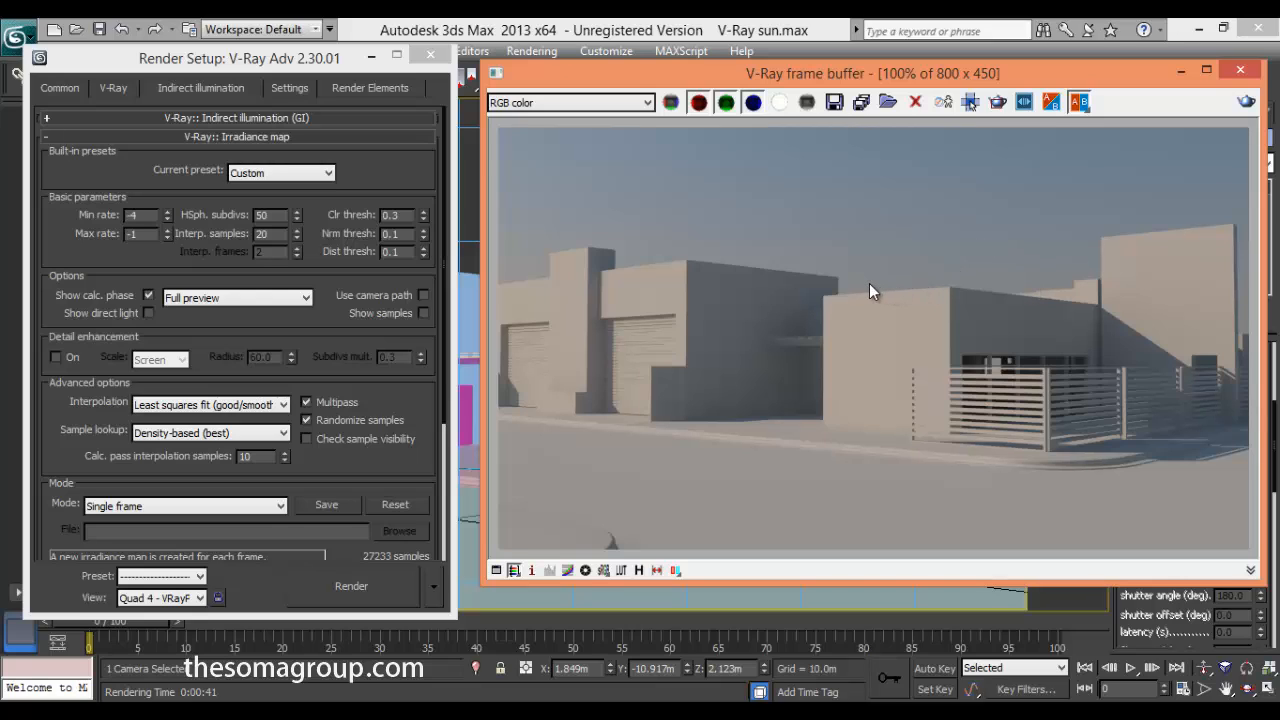
- Set the render output size to 3840 x 2160
{"action": "left_click", "coordinate": [76, 87]}
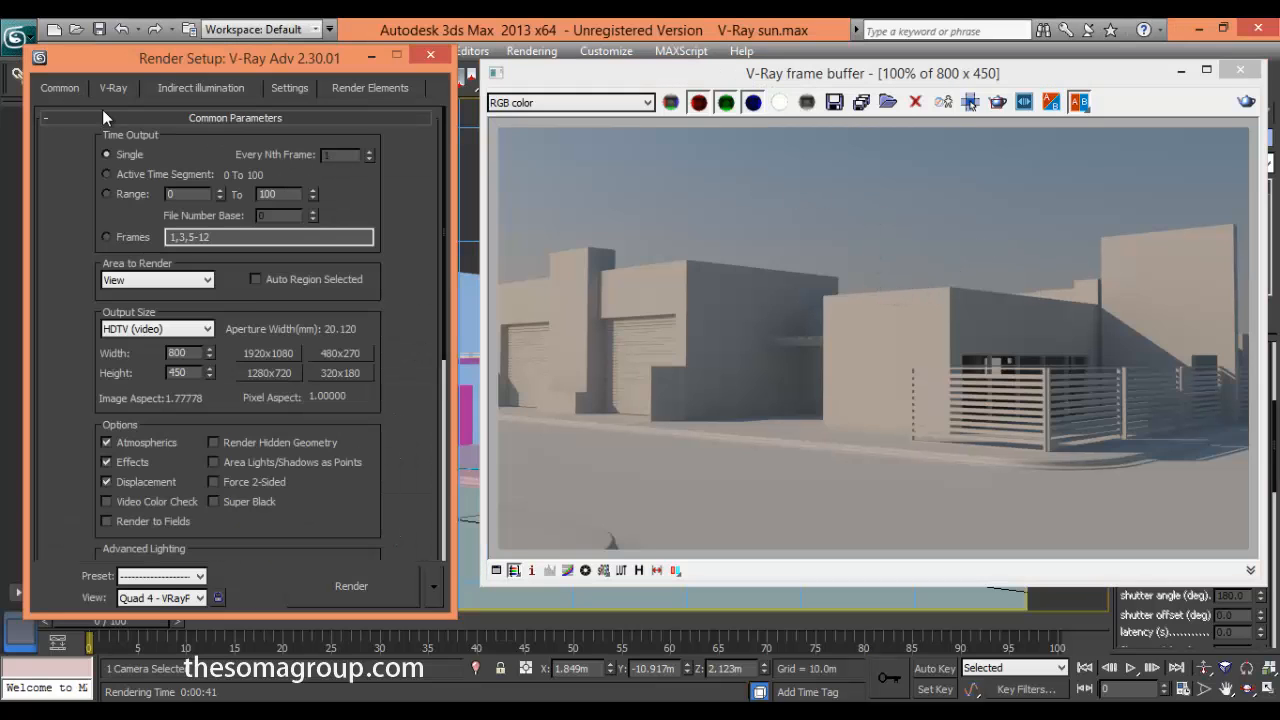
{"action": "left_click", "coordinate": [267, 353]}
{"action": "double_click", "coordinate": [196, 355]}
{"action": "type", "text": "3840"}
{"action": "key", "text": "Return"}
{"action": "left_click", "coordinate": [196, 355]}
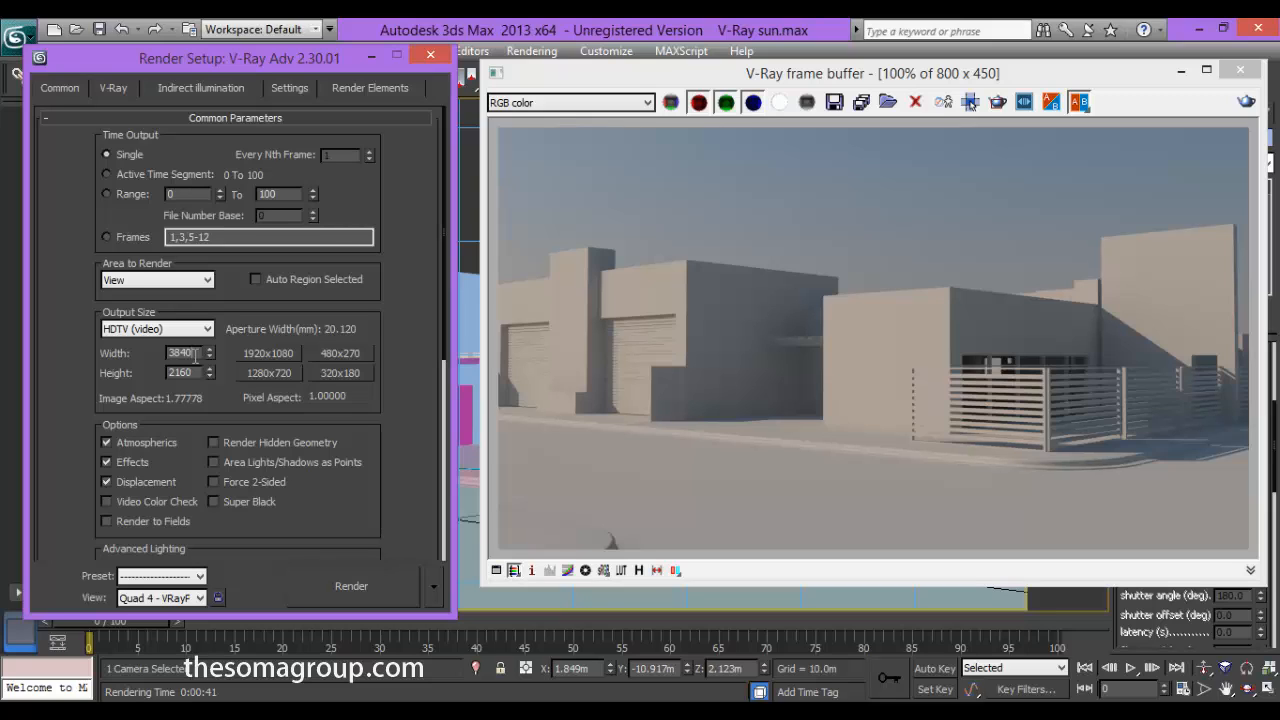
- Check the custom irradiance map min and max rates against the enlarged output size
{"action": "left_click", "coordinate": [240, 88]}
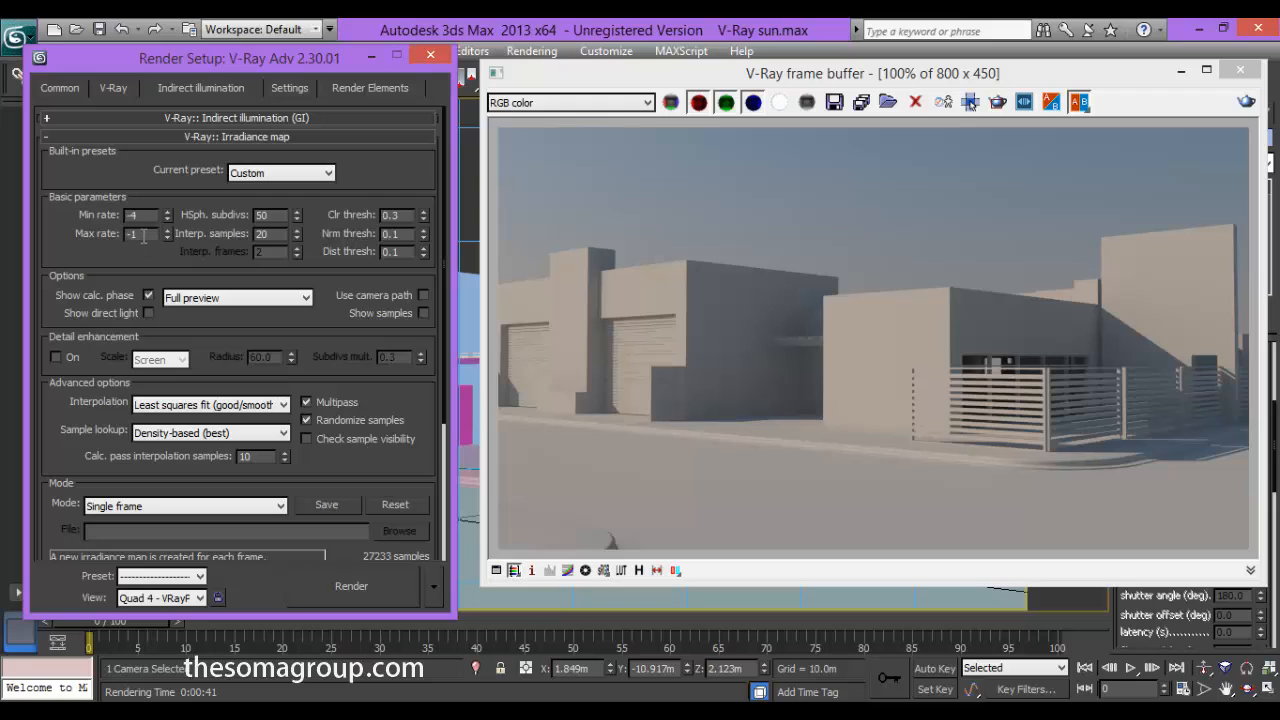
{"action": "left_click_drag", "start_coordinate": [236, 67], "coordinate": [228, 67]}
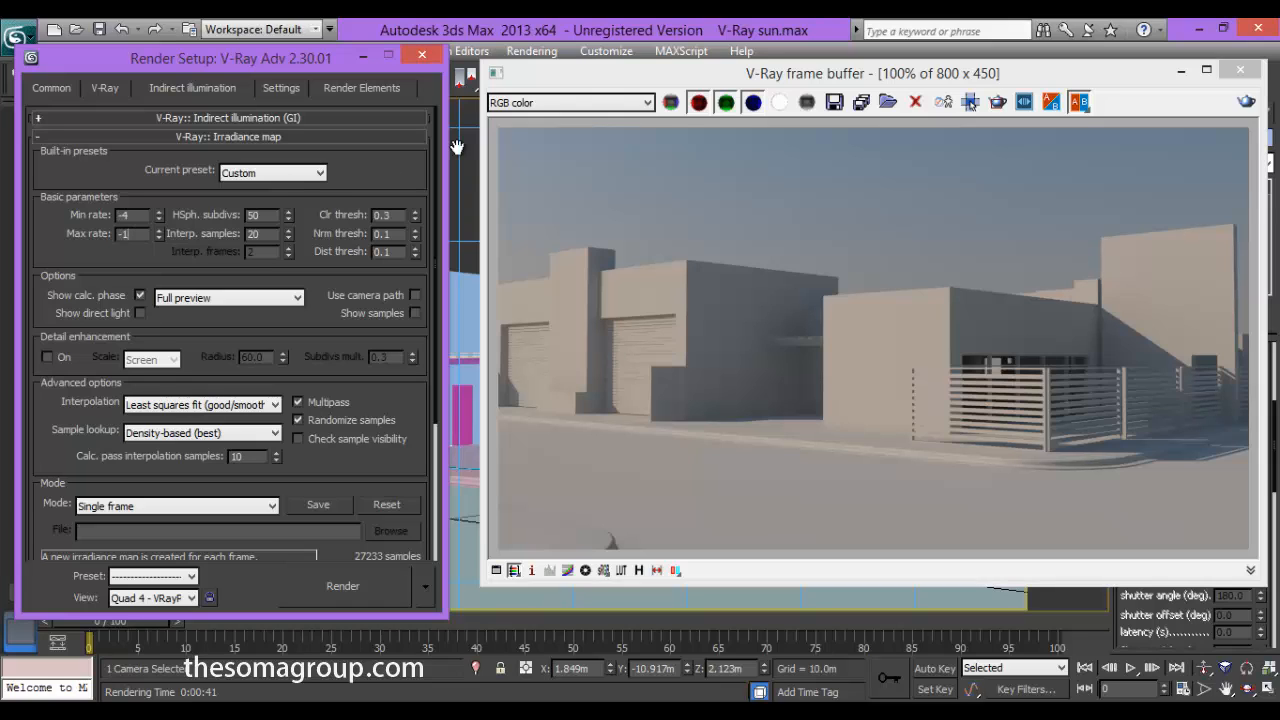
{"action": "left_click_drag", "start_coordinate": [592, 81], "coordinate": [575, 85]}
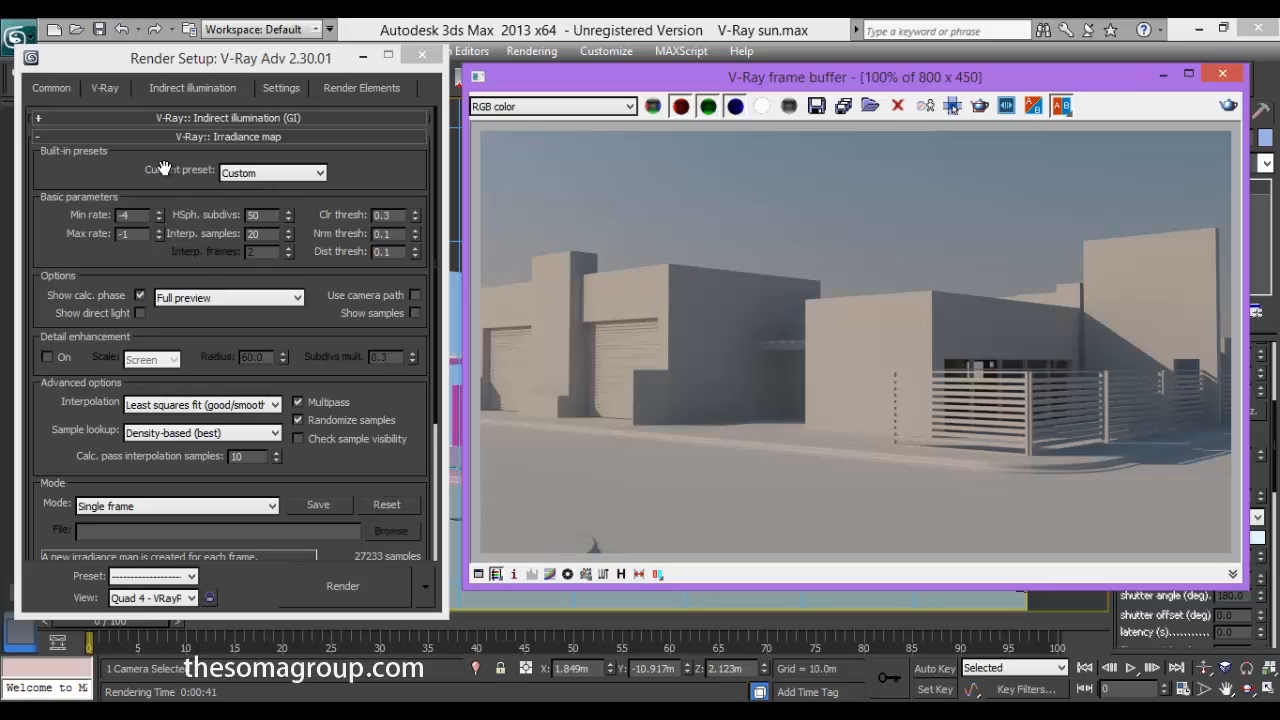
{"action": "left_click", "coordinate": [97, 90]}
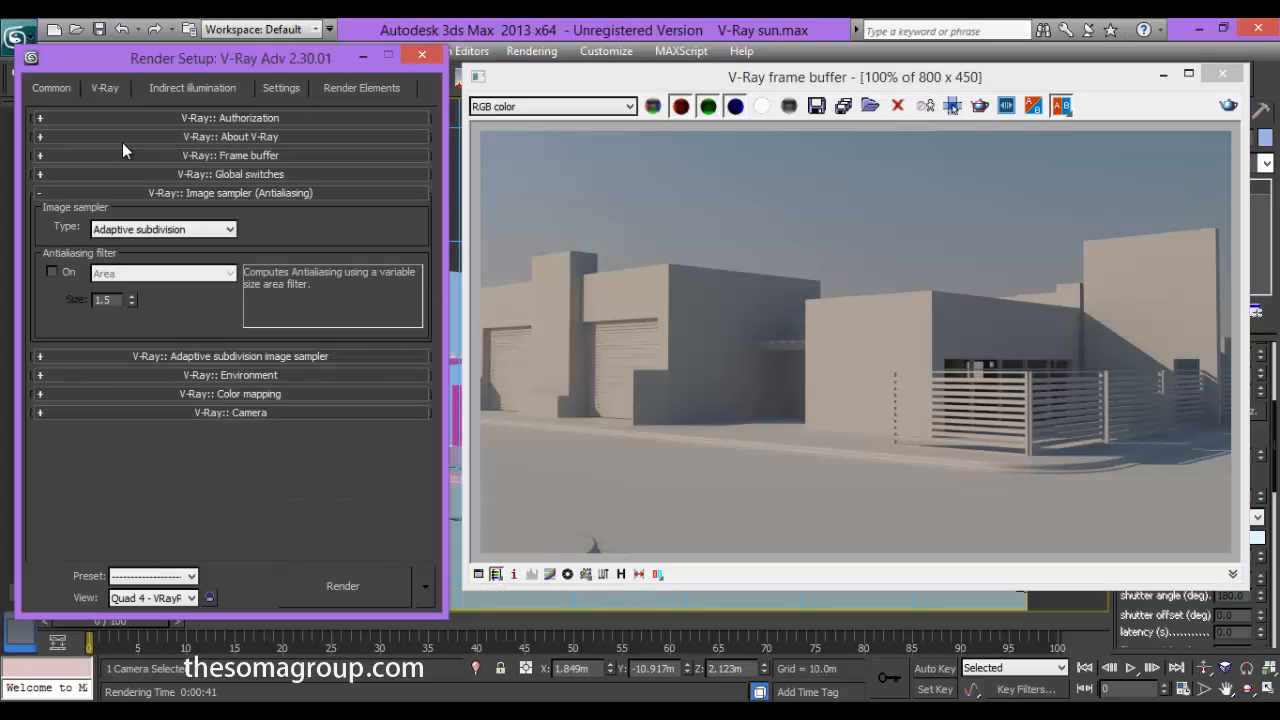
{"action": "left_click", "coordinate": [51, 88]}
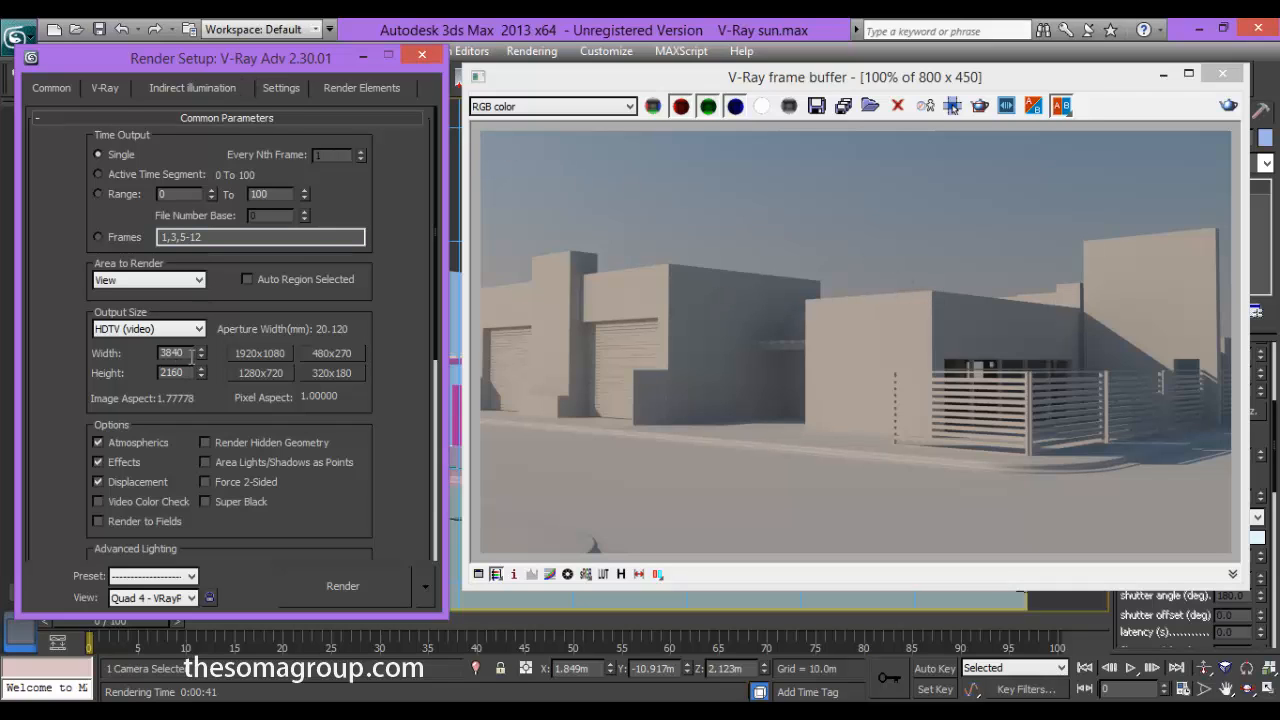
{"action": "left_click", "coordinate": [230, 90]}
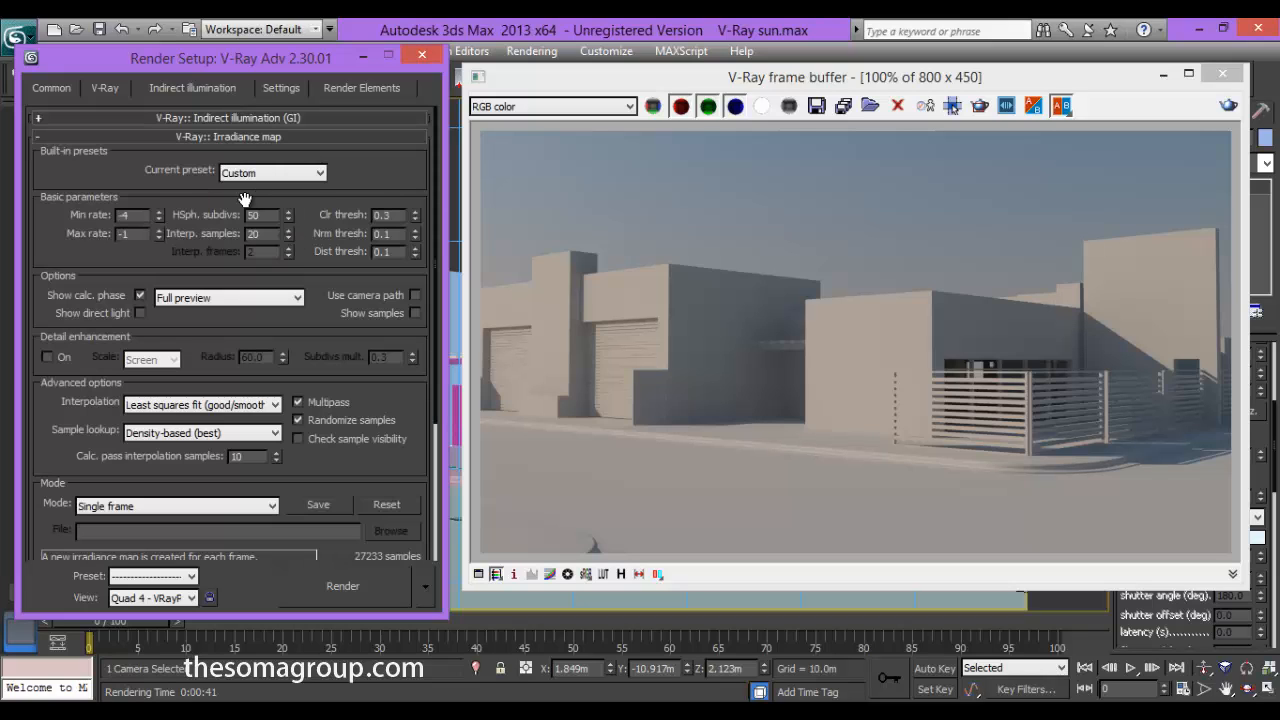
- Try the High and Very high irradiance map presets to compare their min and max rates
{"action": "left_click", "coordinate": [303, 175]}
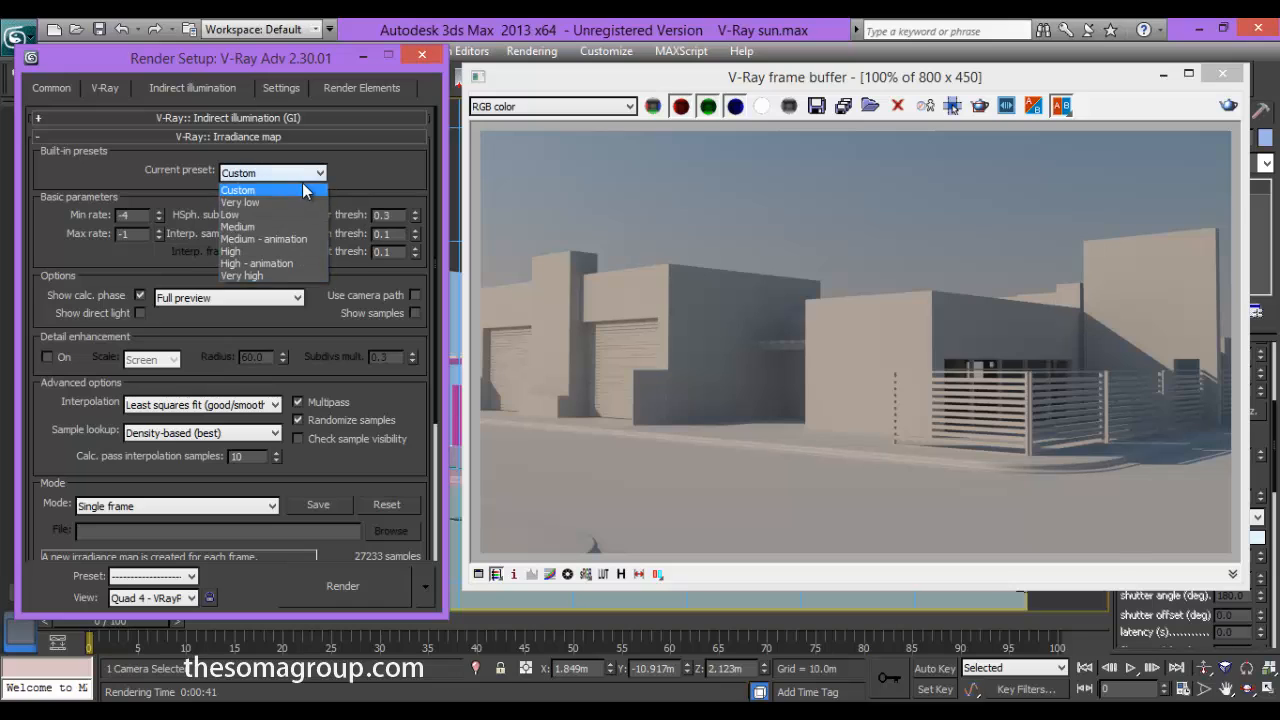
{"action": "left_click", "coordinate": [310, 251]}
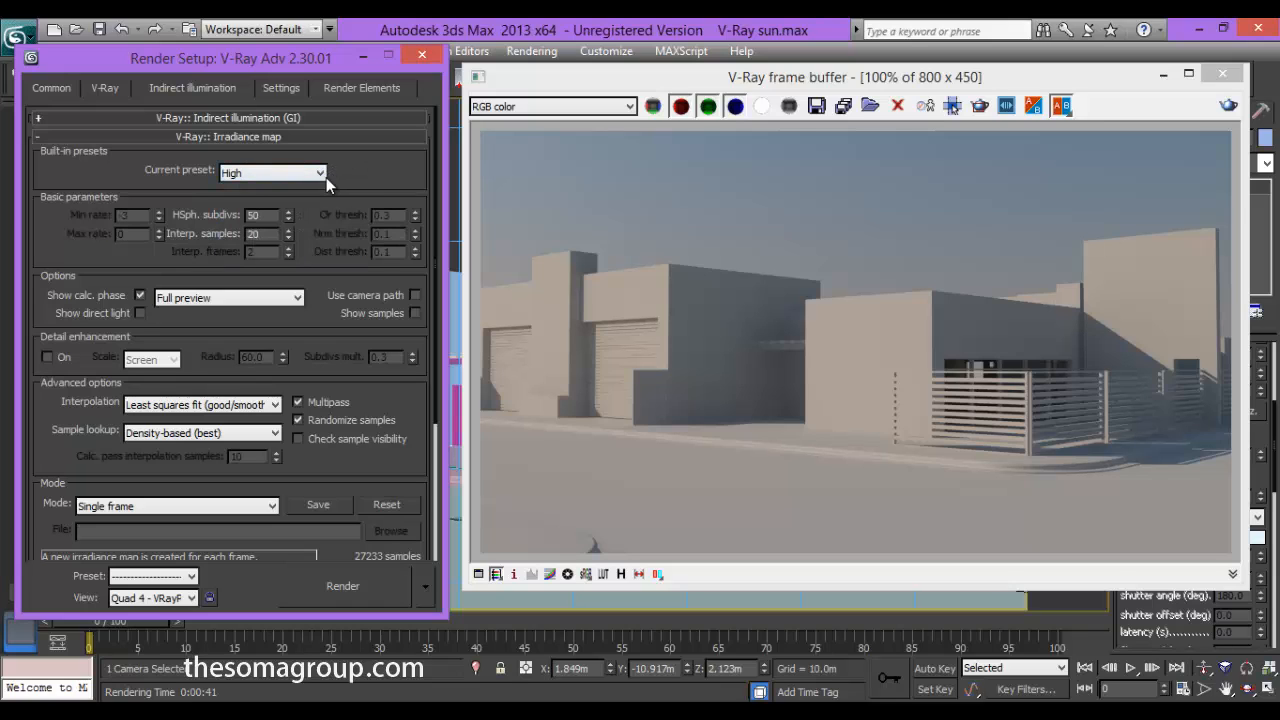
{"action": "left_click", "coordinate": [320, 175]}
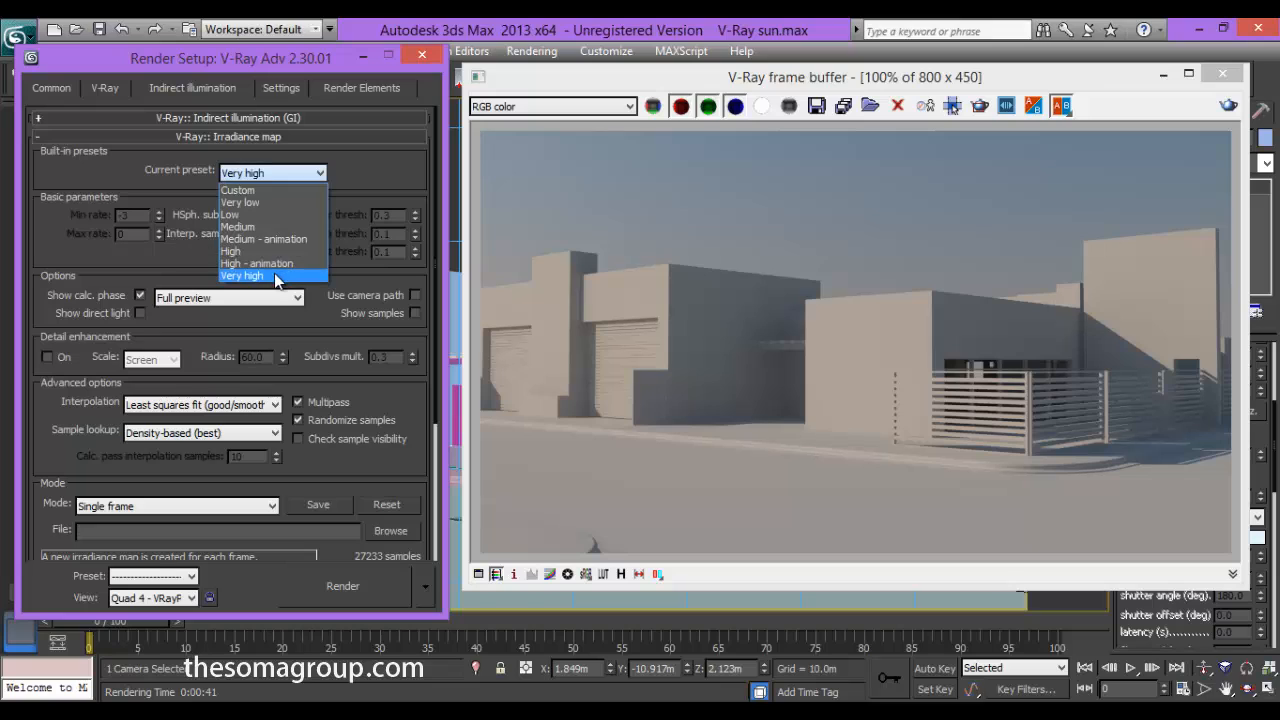
{"action": "left_click", "coordinate": [284, 278]}
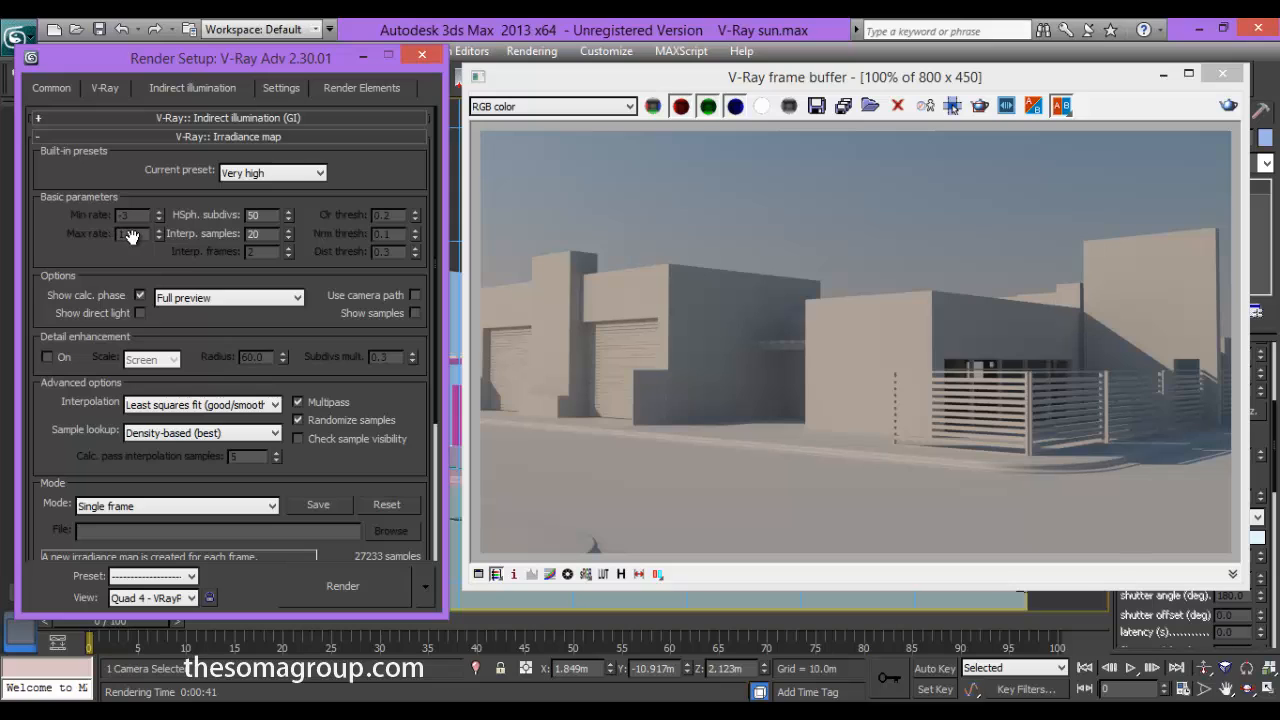
{"action": "left_click", "coordinate": [278, 177]}
{"action": "left_click", "coordinate": [286, 251]}
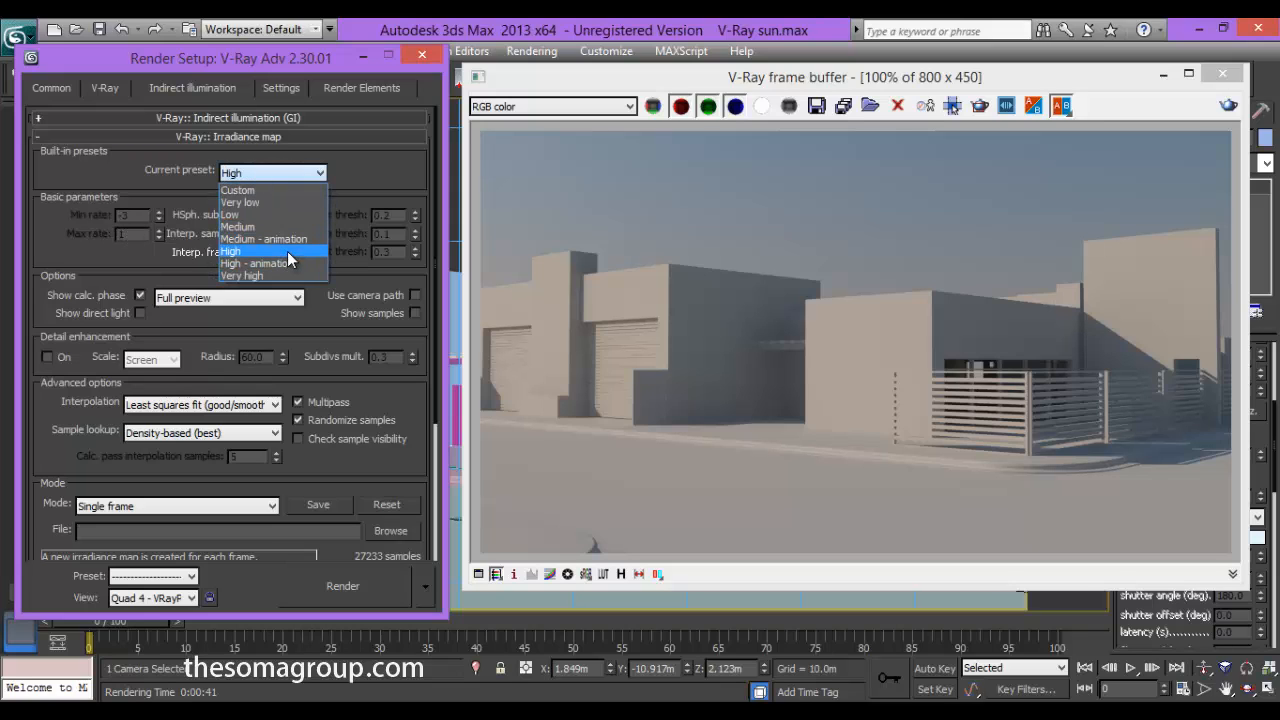
- Return the irradiance map preset to Custom with a max rate of -1 and a min rate of -4
{"action": "left_click", "coordinate": [272, 172]}
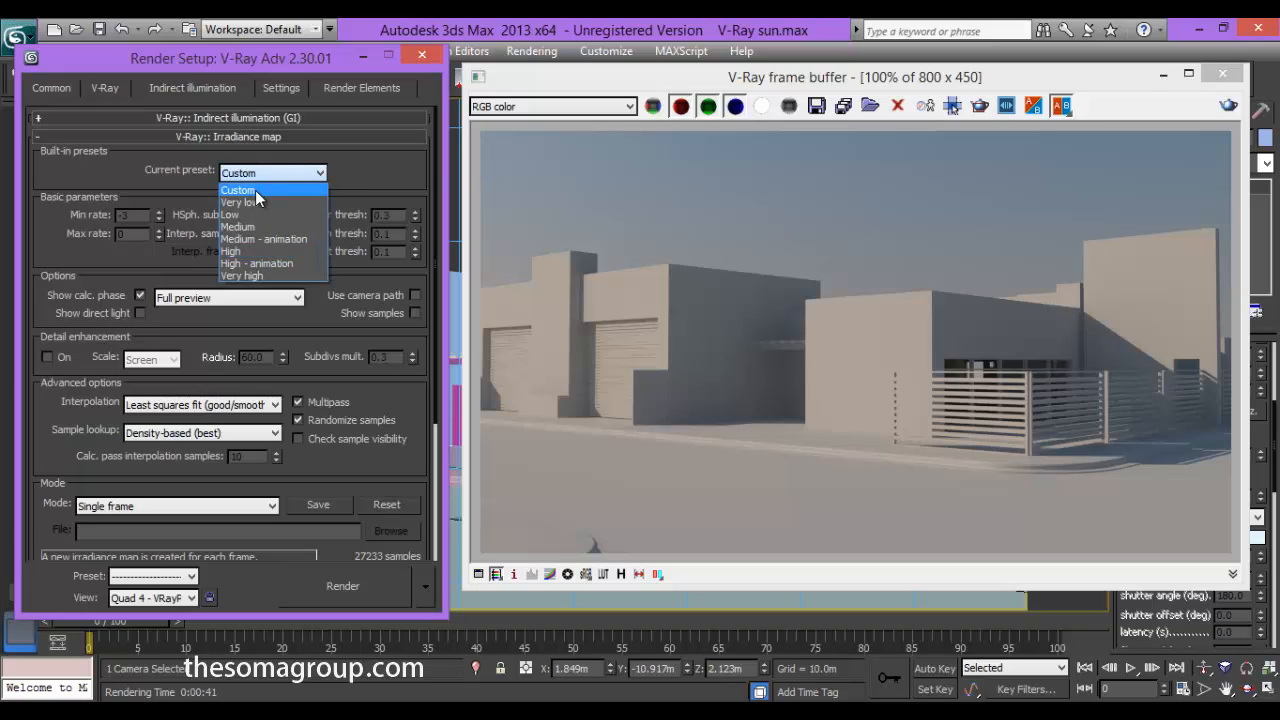
{"action": "left_click", "coordinate": [245, 187]}
{"action": "double_click", "coordinate": [137, 233]}
{"action": "type", "text": "-1"}
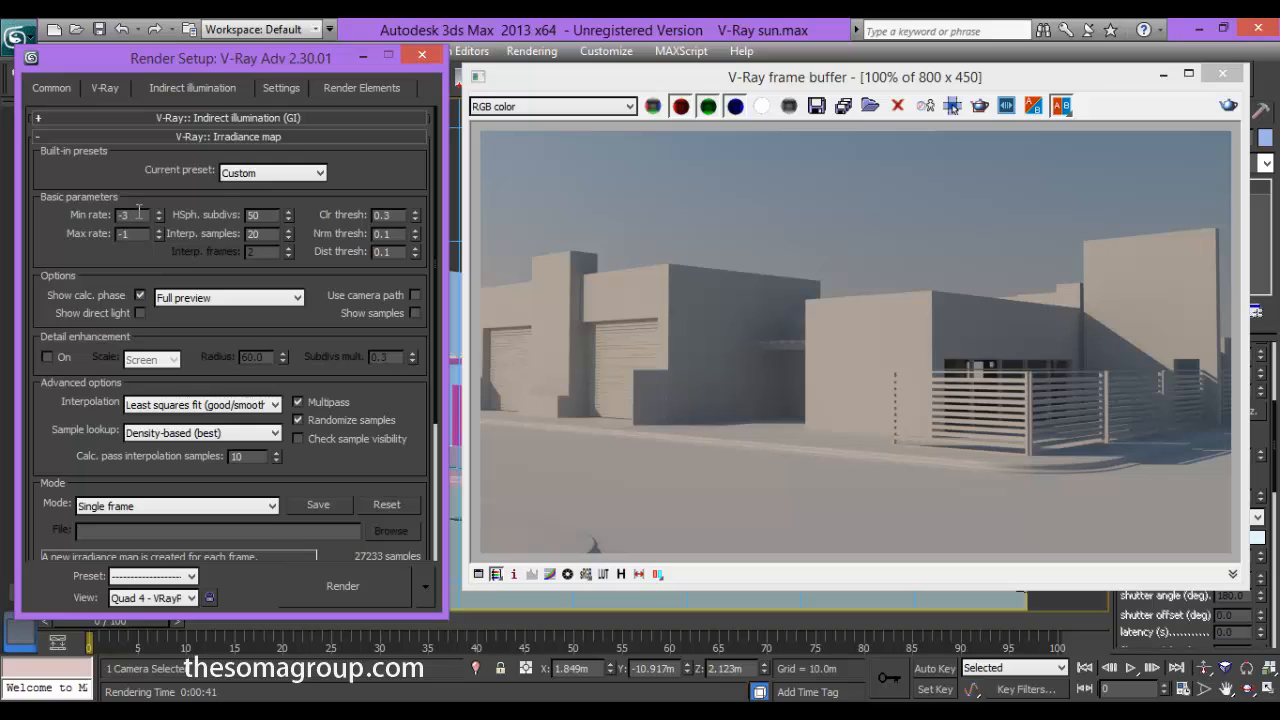
{"action": "left_click", "coordinate": [139, 212]}
{"action": "type", "text": "-4"}
{"action": "left_click_drag", "start_coordinate": [616, 79], "coordinate": [630, 82]}
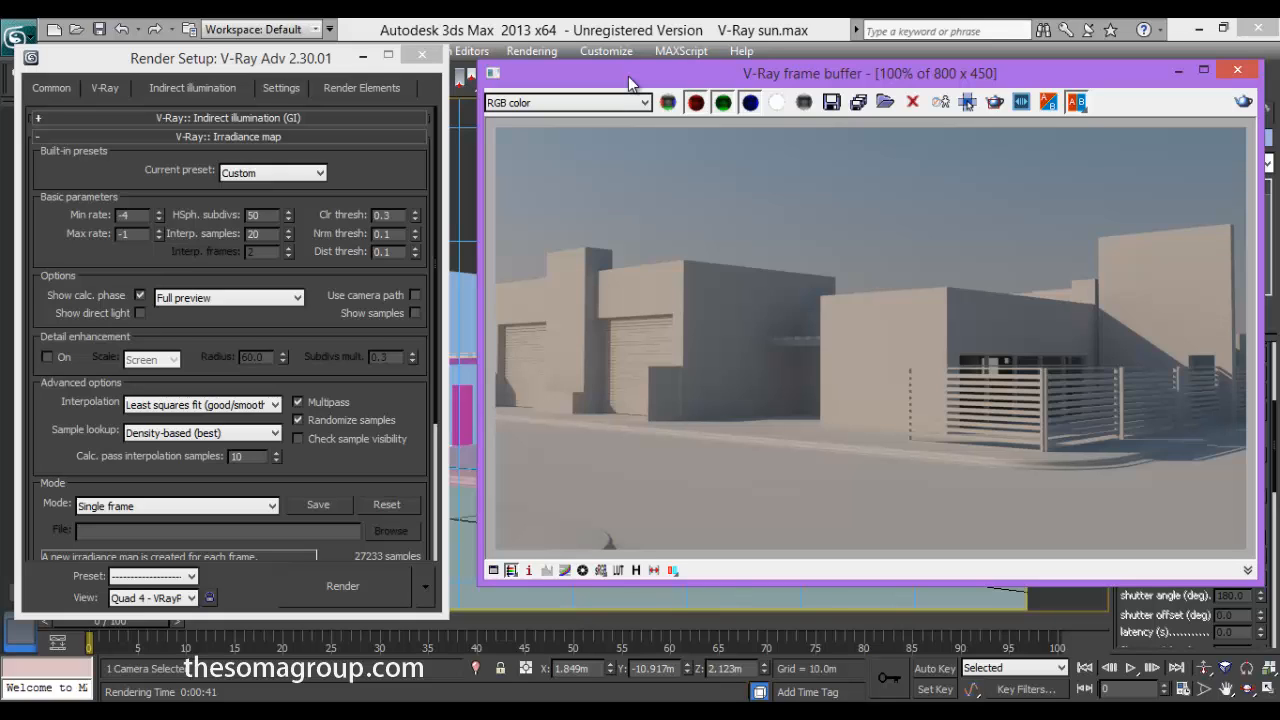
{"action": "left_click_drag", "start_coordinate": [618, 82], "coordinate": [608, 90]}
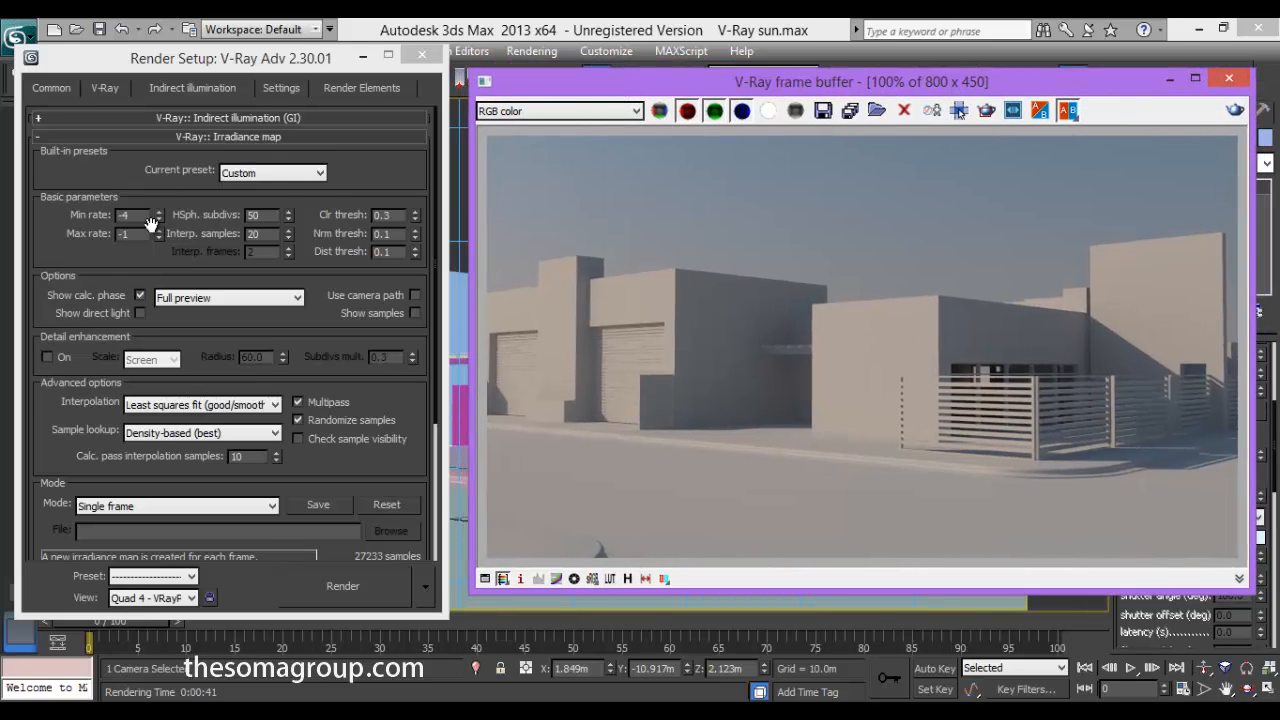
- Set the light cache subdivs to 1000
{"action": "left_click", "coordinate": [249, 140]}
{"action": "left_click", "coordinate": [248, 137]}
{"action": "left_click", "coordinate": [246, 159]}
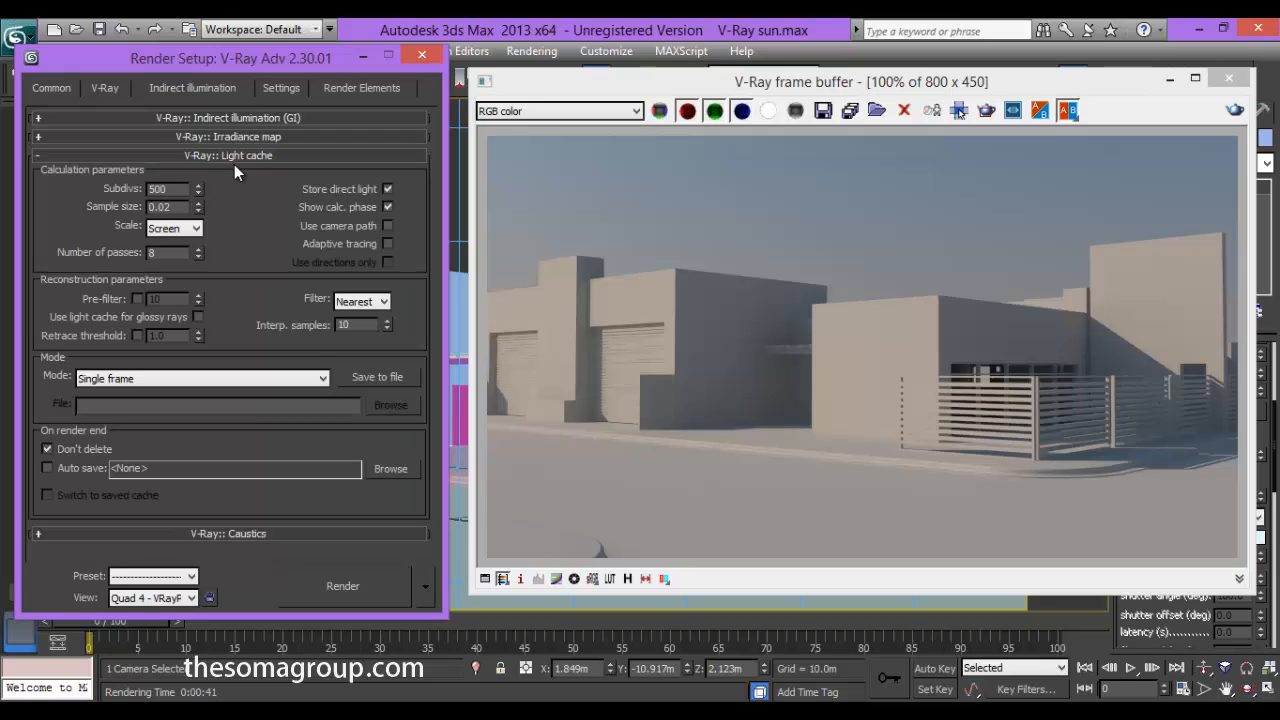
{"action": "left_click", "coordinate": [55, 88]}
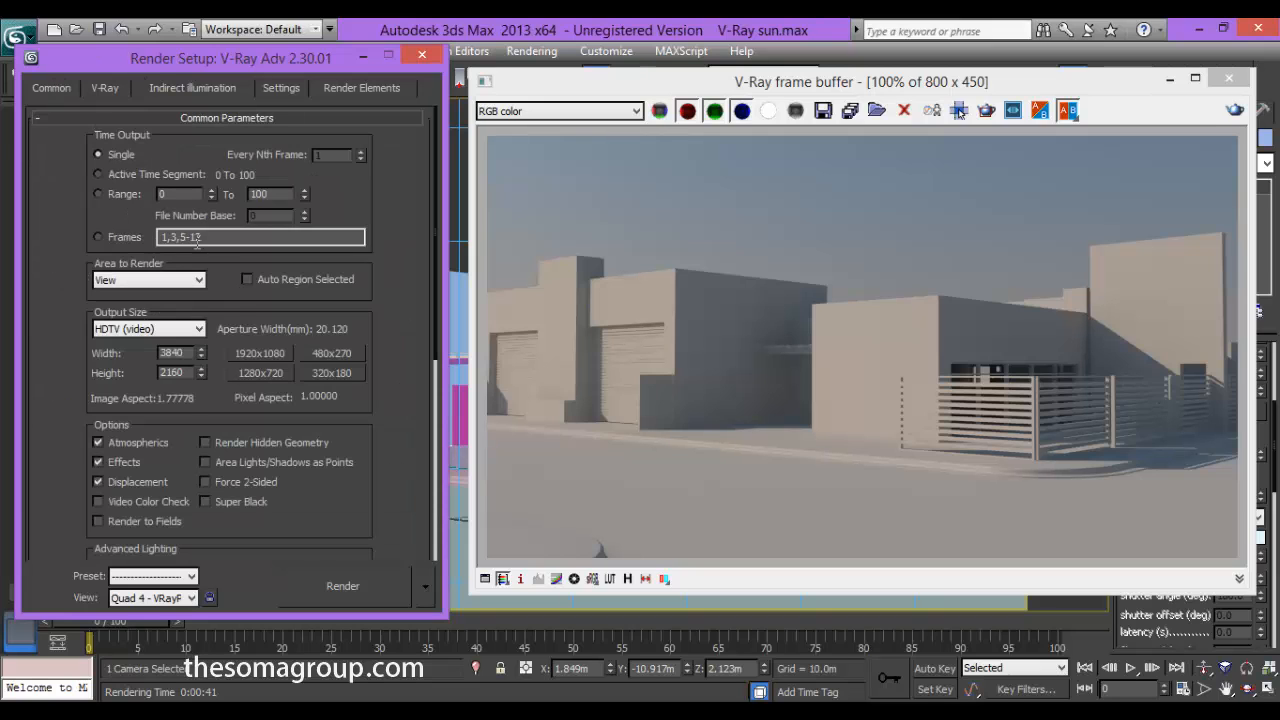
{"action": "left_click", "coordinate": [110, 89]}
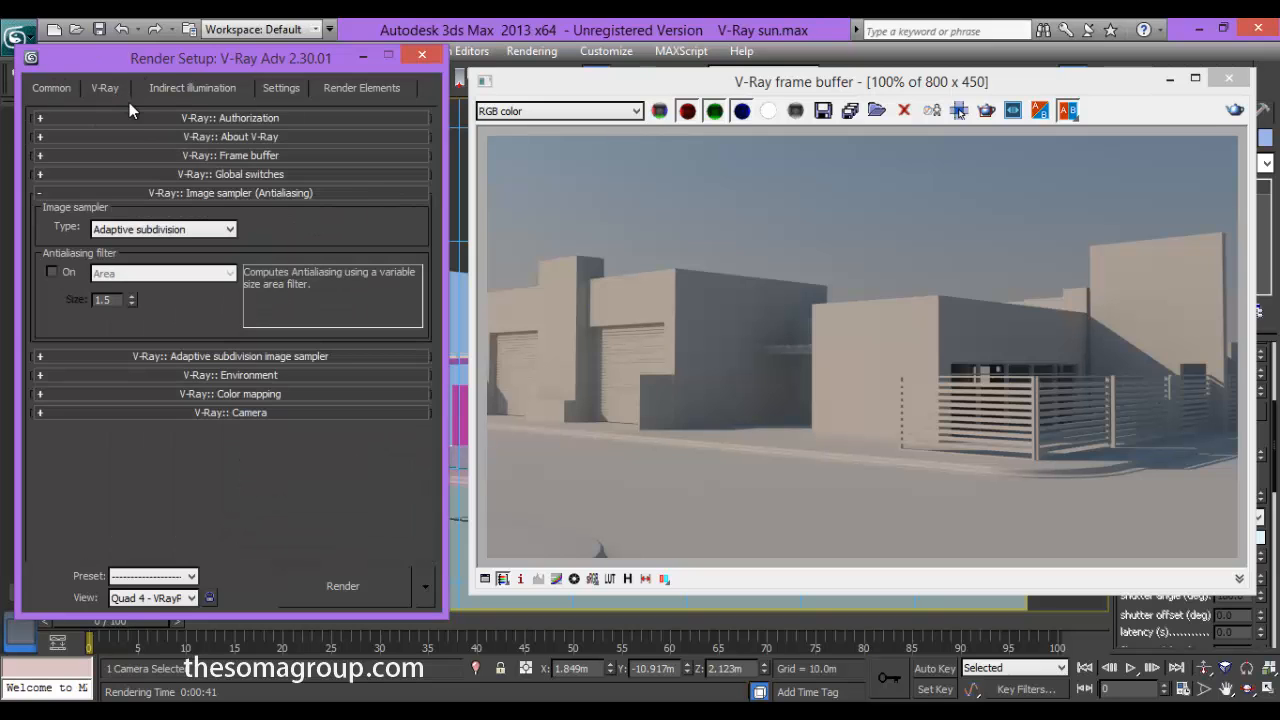
{"action": "left_click", "coordinate": [204, 92]}
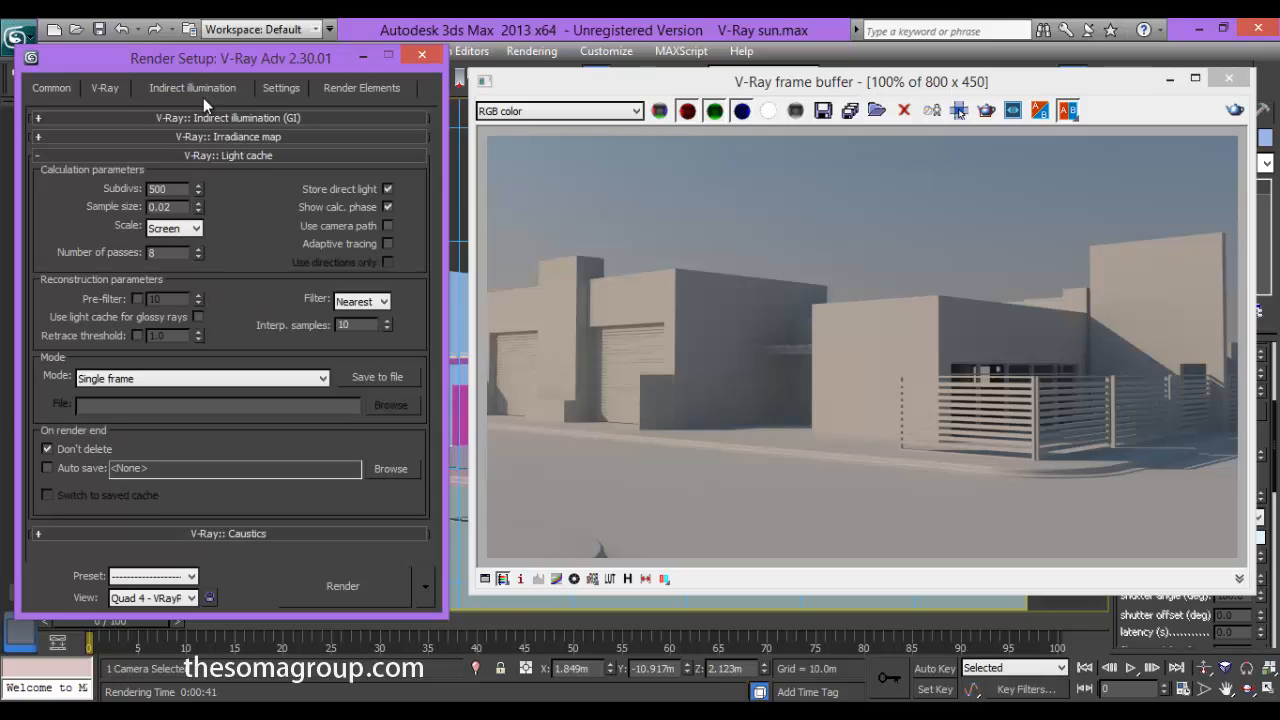
{"action": "double_click", "coordinate": [170, 188]}
{"action": "type", "text": "1000"}
{"action": "left_click", "coordinate": [235, 156]}
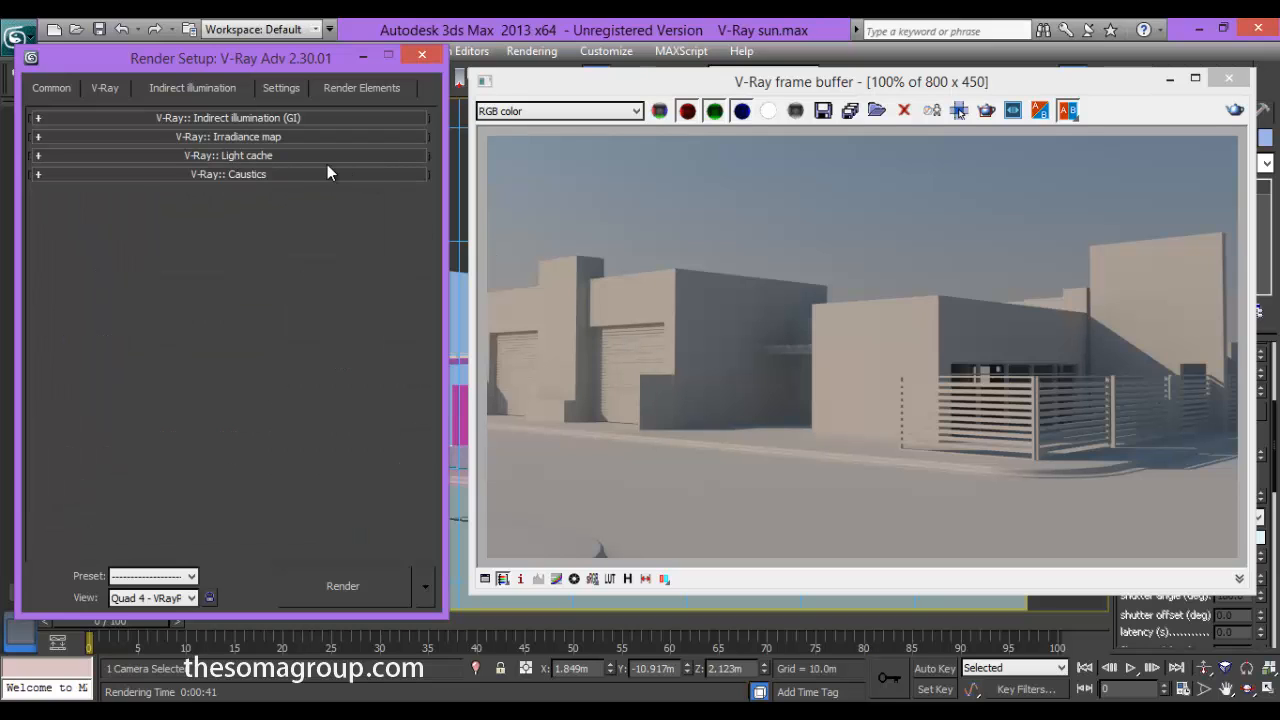
- Recheck the irradiance map settings and render the physical camera view at 3840 x 2160
{"action": "left_click", "coordinate": [296, 156]}
{"action": "left_click", "coordinate": [275, 137]}
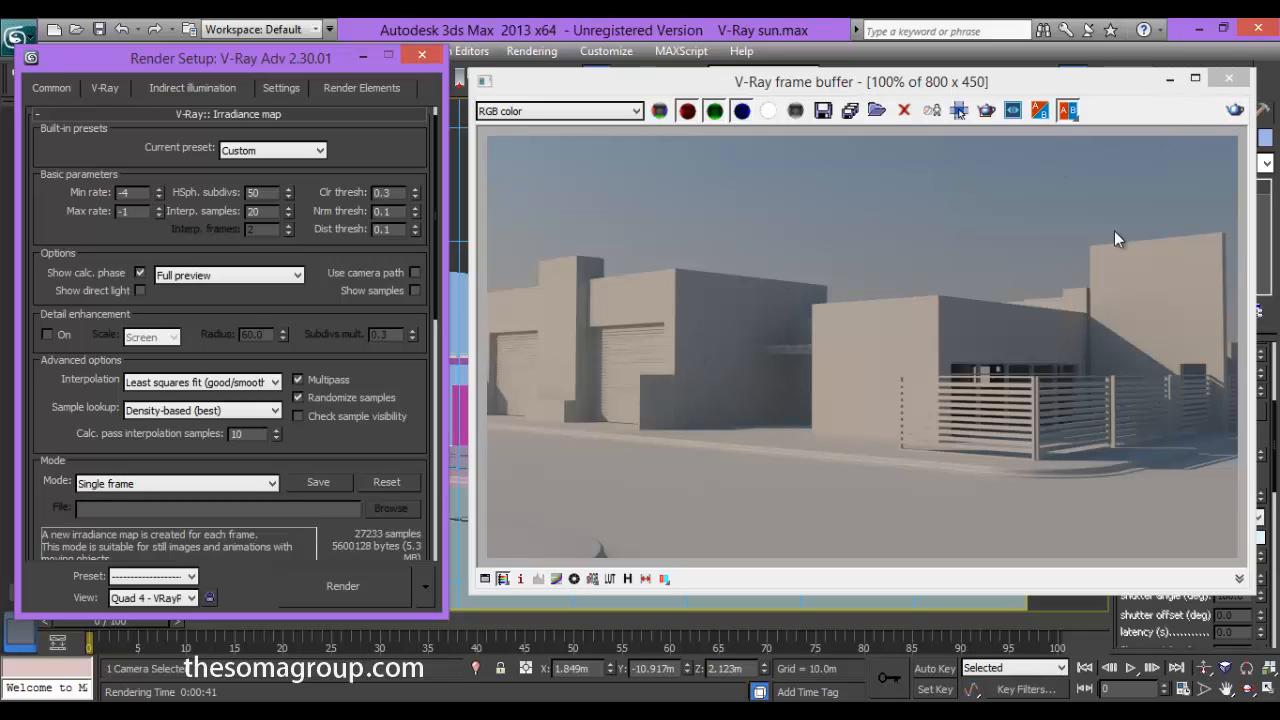
{"action": "left_click", "coordinate": [1235, 111]}
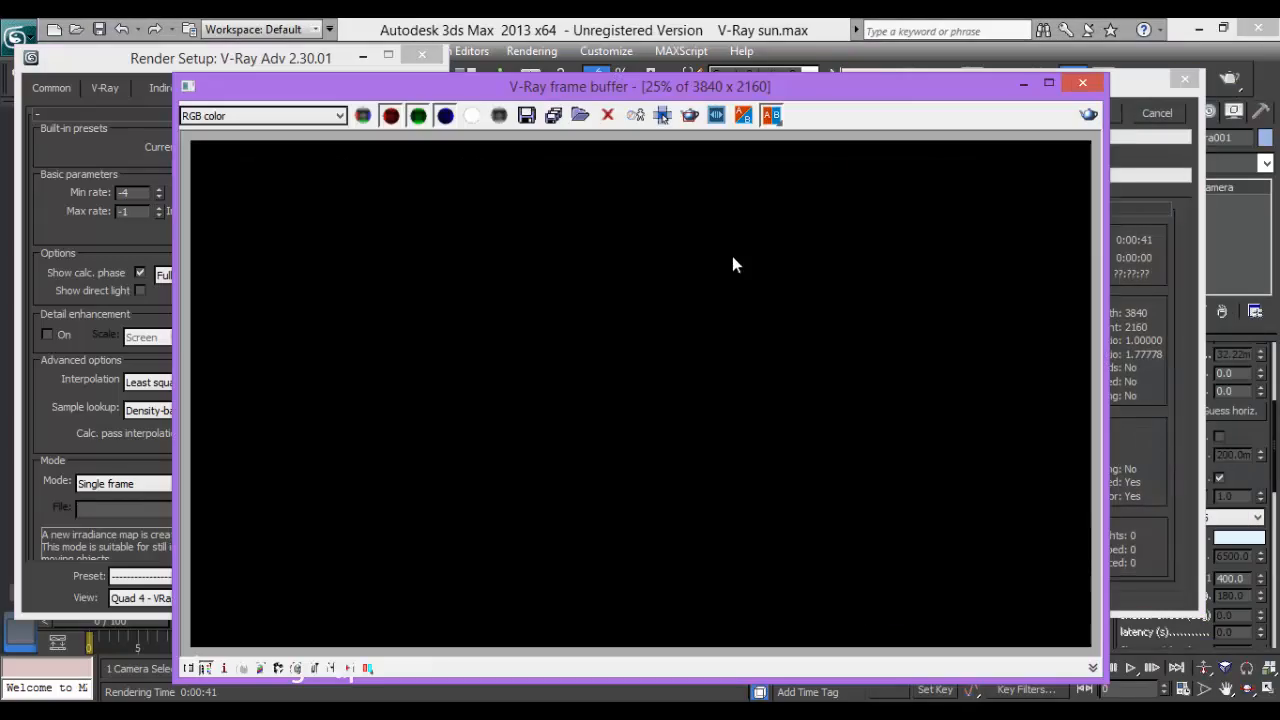
{"action": "left_click_drag", "start_coordinate": [903, 88], "coordinate": [990, 60]}
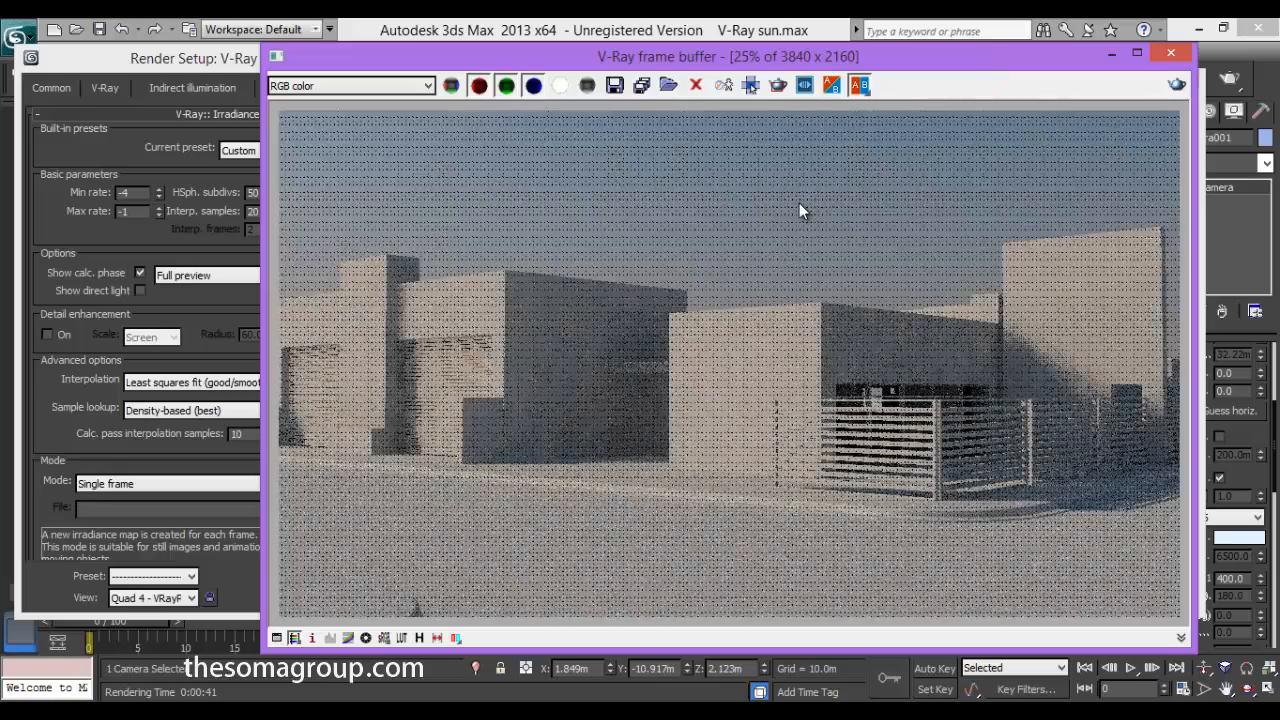
{"action": "left_click_drag", "start_coordinate": [950, 60], "coordinate": [799, 60]}
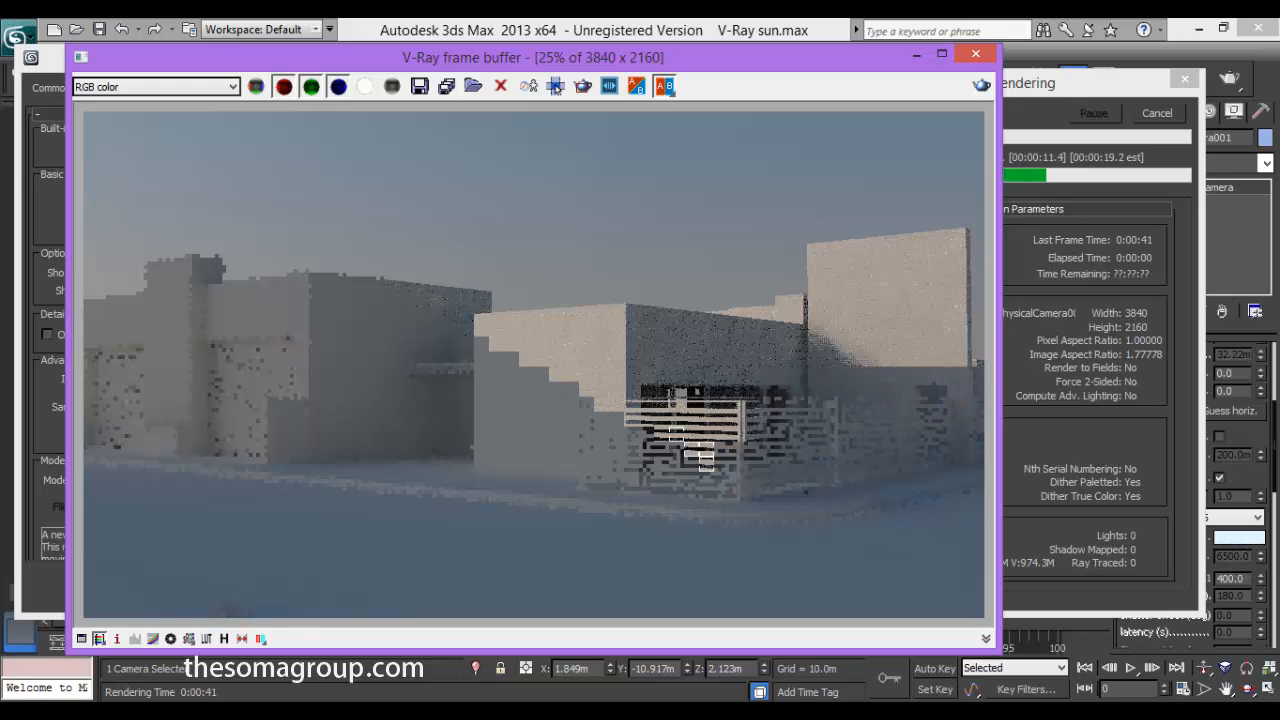
{"action": "left_click", "coordinate": [1034, 710]}
{"action": "left_click", "coordinate": [1187, 632]}
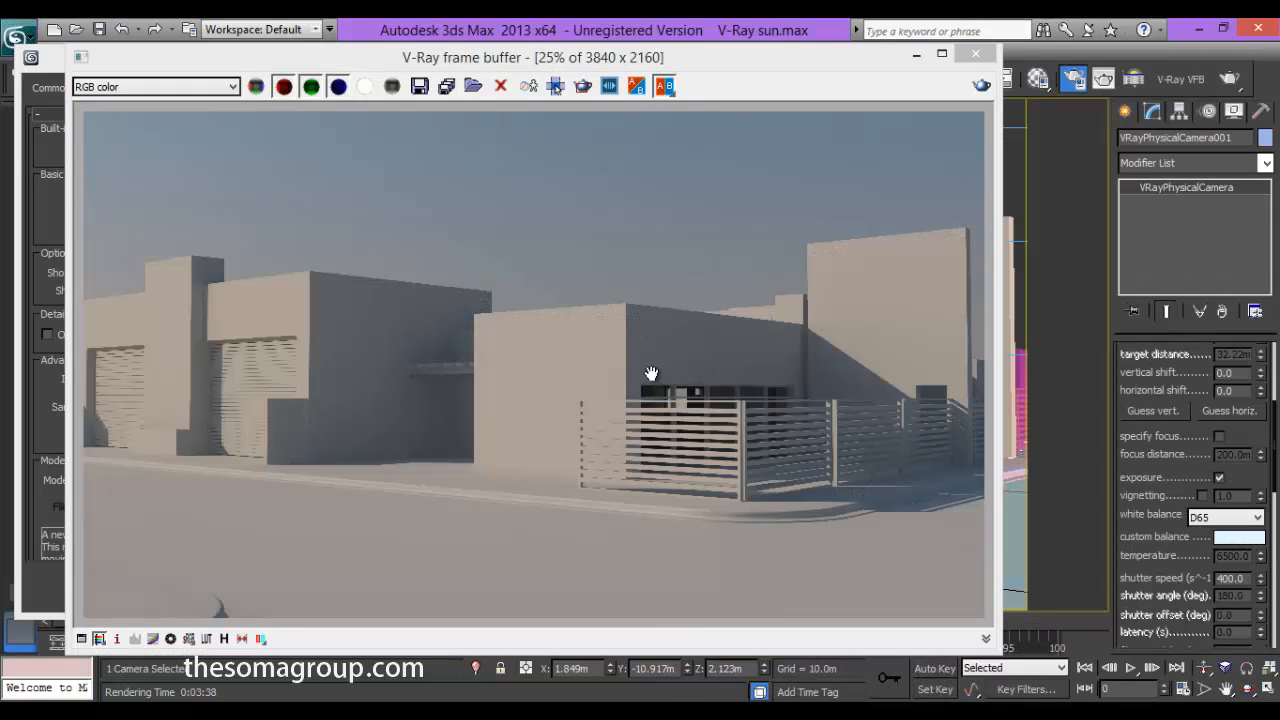
{"action": "left_click", "coordinate": [651, 376]}
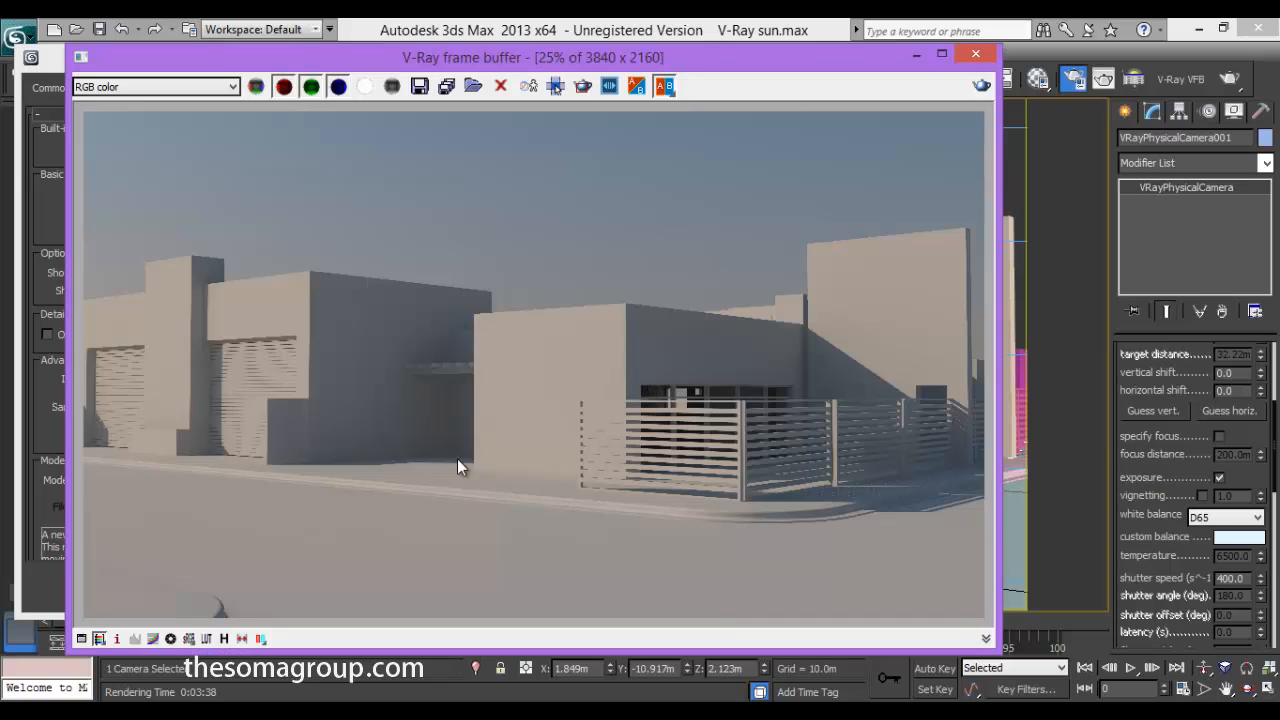
- Examine the finished render at 100% across the garage shutters, shaded walls, slatted fence and curb for noise and blotches
{"action": "scroll", "coordinate": [237, 417], "scroll_direction": "up", "scroll_amount": 2}
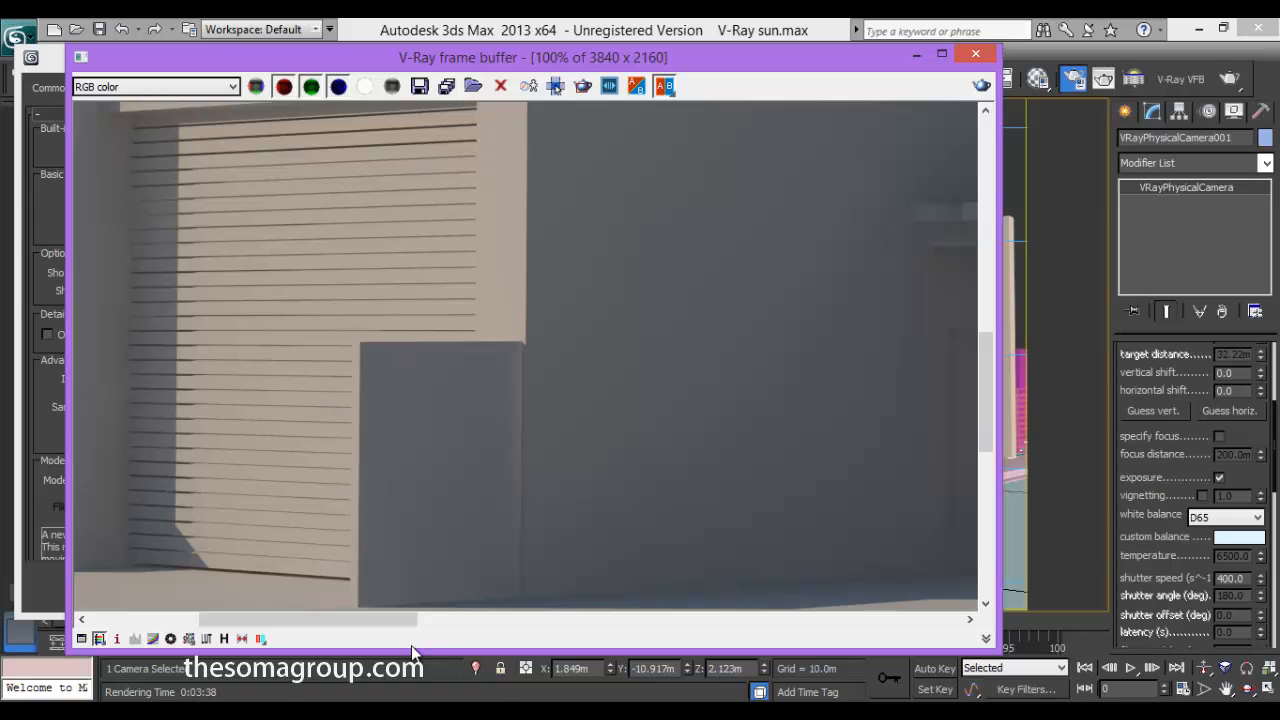
{"action": "left_click_drag", "start_coordinate": [386, 618], "coordinate": [545, 620]}
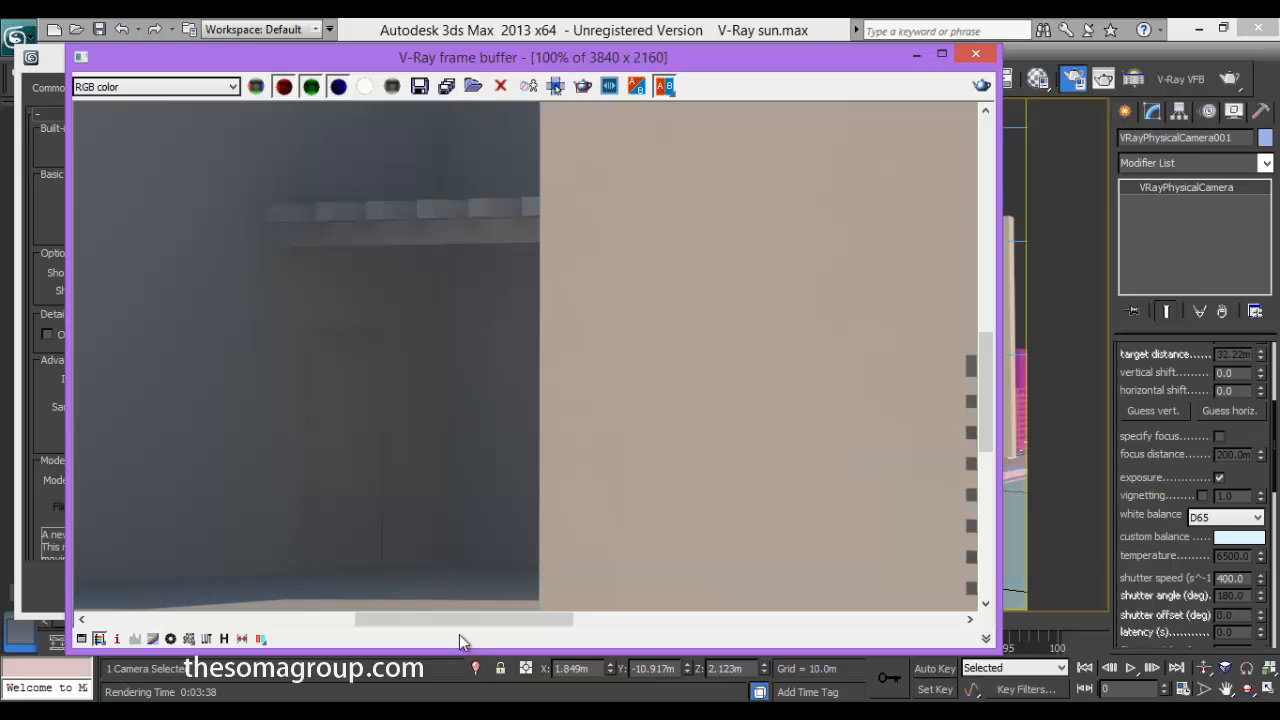
{"action": "left_click_drag", "start_coordinate": [460, 623], "coordinate": [175, 664]}
{"action": "left_click_drag", "start_coordinate": [198, 621], "coordinate": [640, 597]}
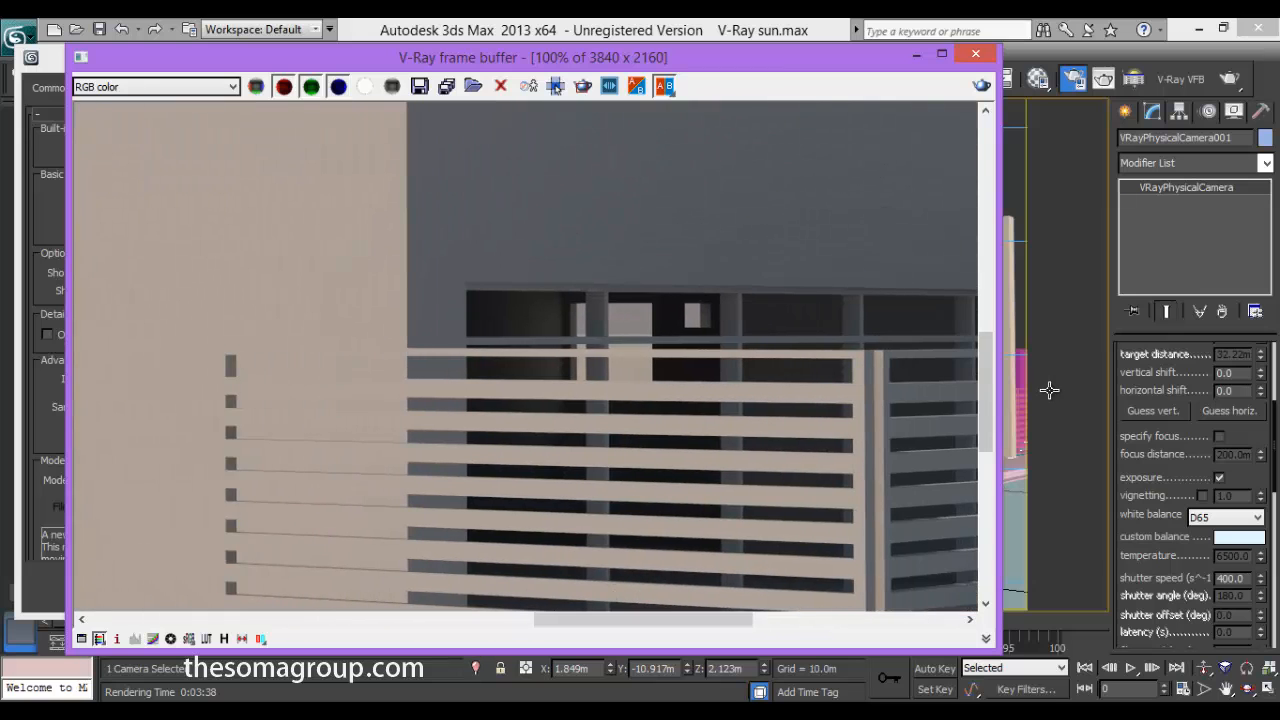
{"action": "left_click_drag", "start_coordinate": [986, 412], "coordinate": [985, 475]}
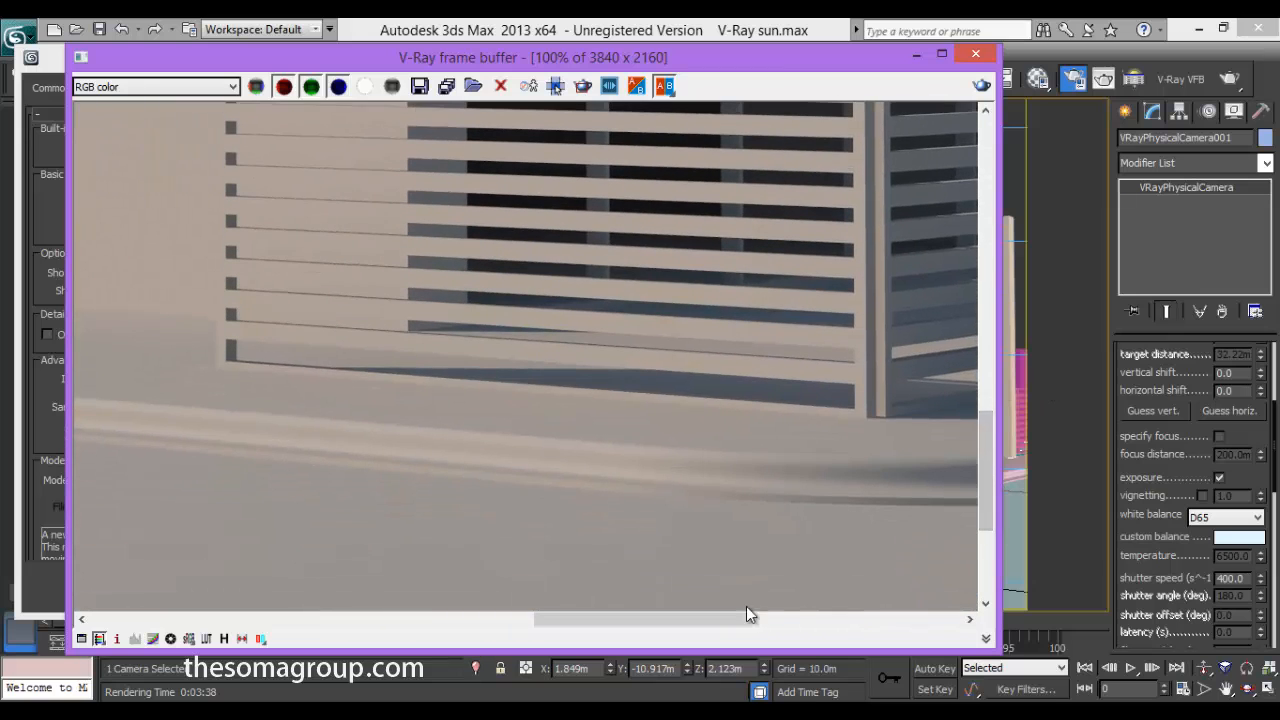
{"action": "left_click_drag", "start_coordinate": [748, 614], "coordinate": [508, 648]}
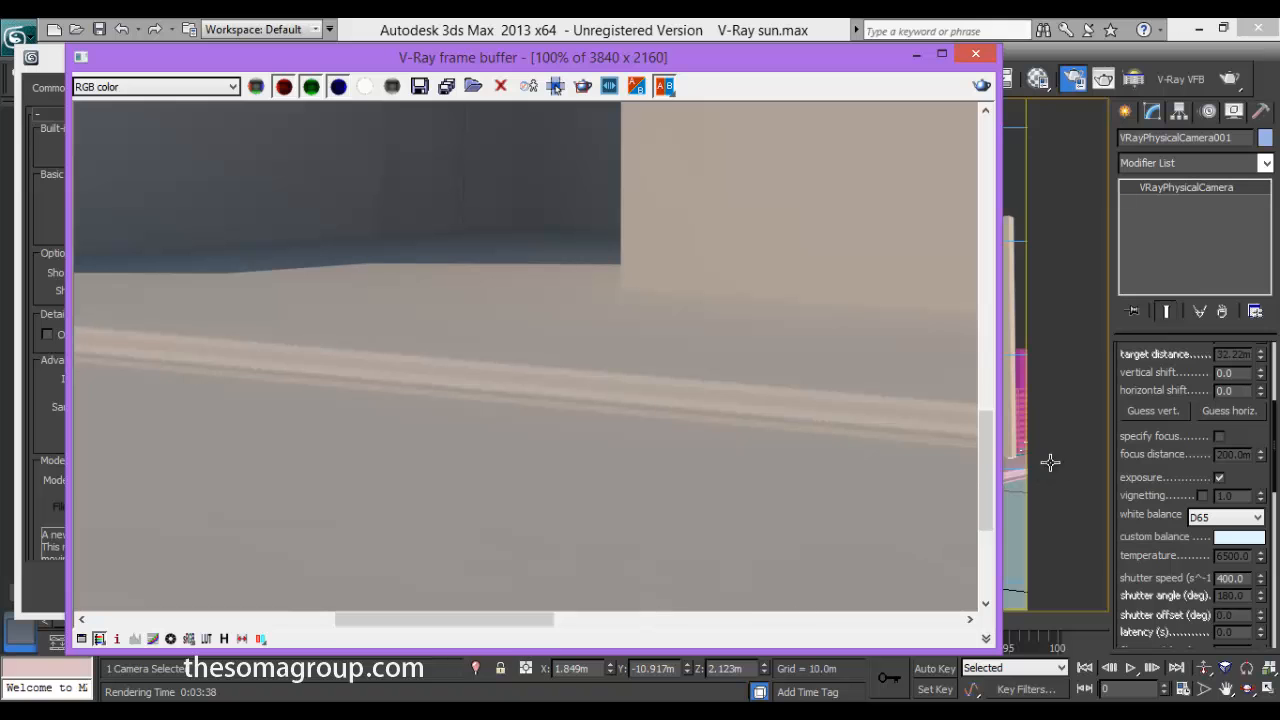
{"action": "left_click_drag", "start_coordinate": [984, 462], "coordinate": [985, 397]}
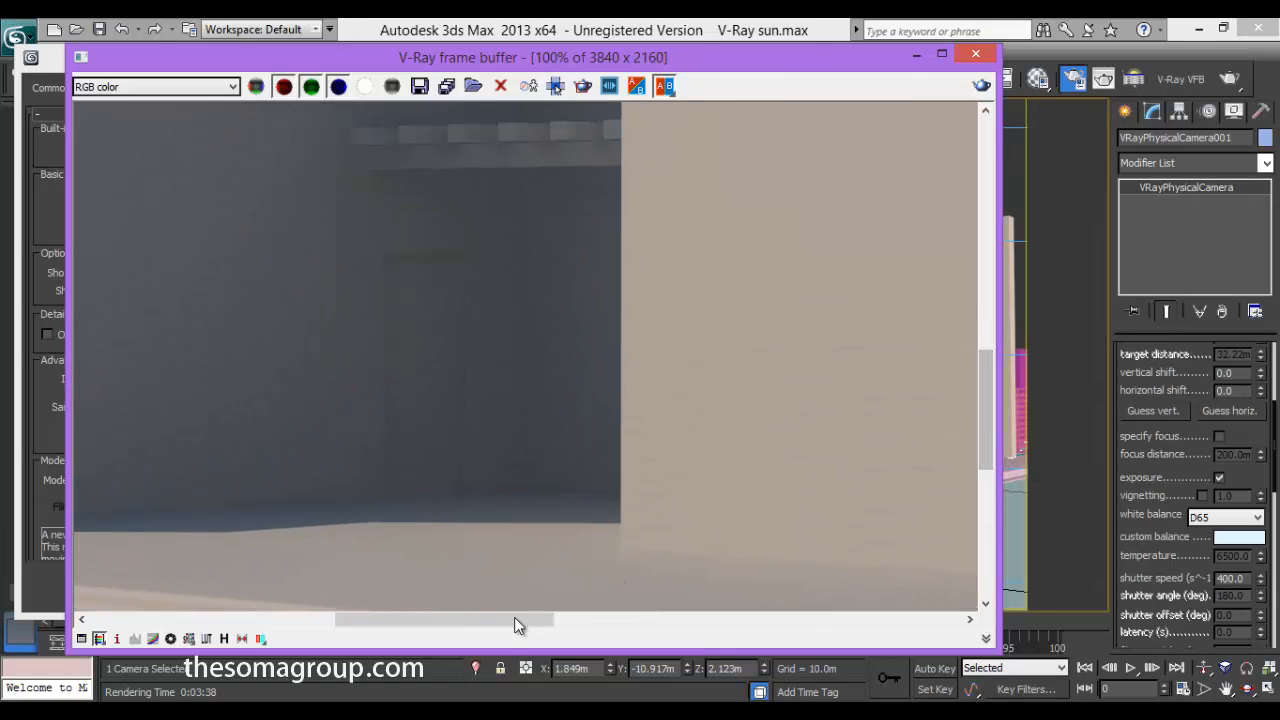
{"action": "left_click_drag", "start_coordinate": [491, 619], "coordinate": [321, 627]}
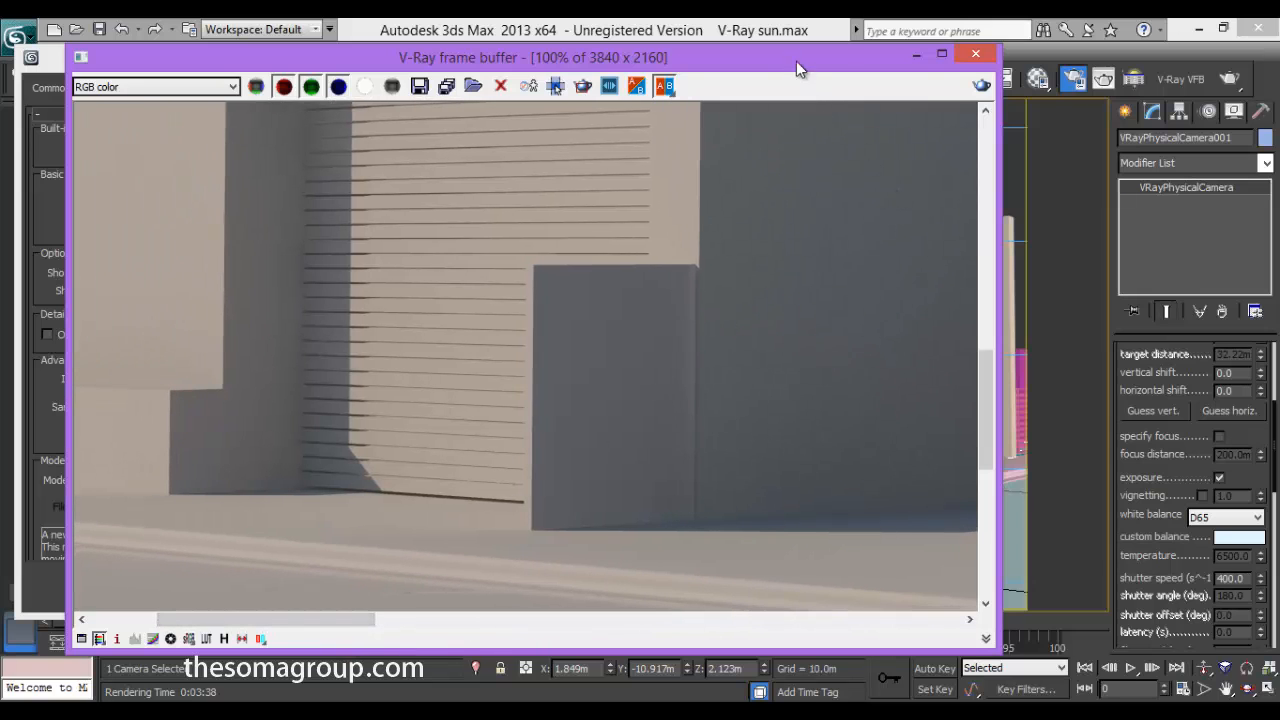
- Move the frame buffer clear of the render settings and set the irradiance map preset to High
{"action": "left_click_drag", "start_coordinate": [796, 61], "coordinate": [952, 63]}
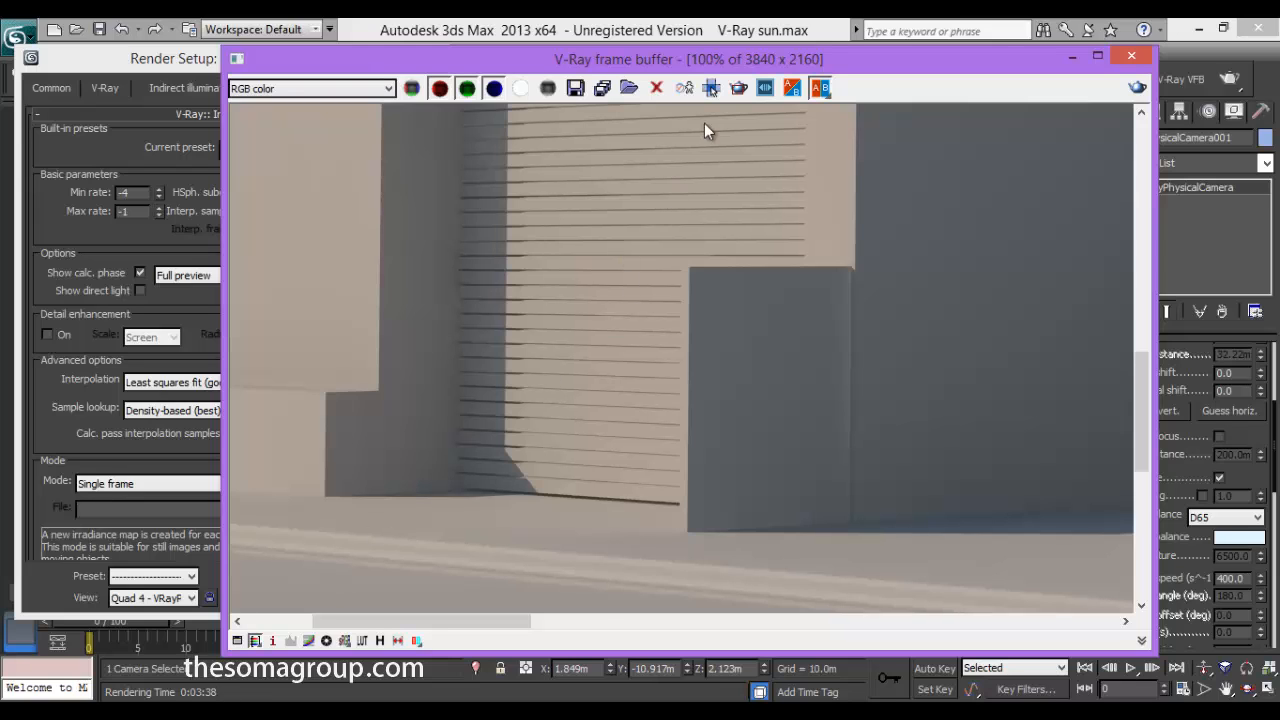
{"action": "left_click_drag", "start_coordinate": [662, 65], "coordinate": [692, 55]}
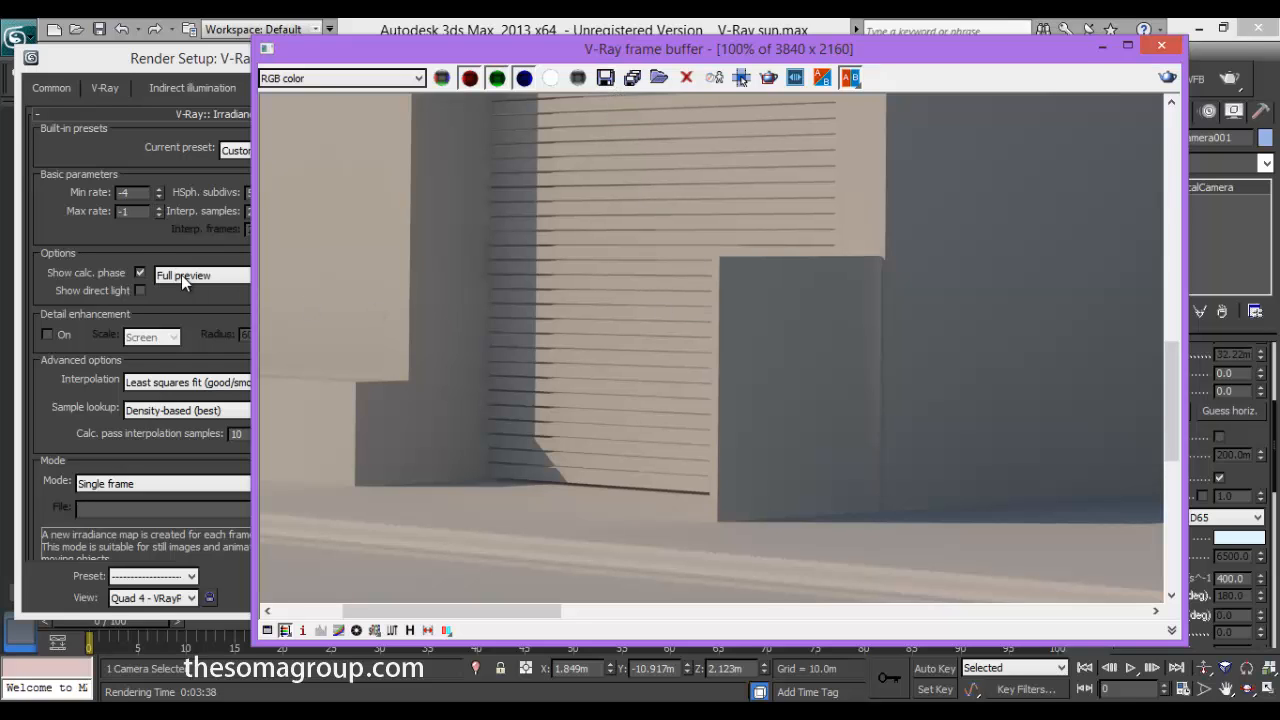
{"action": "left_click", "coordinate": [125, 143]}
{"action": "left_click", "coordinate": [296, 153]}
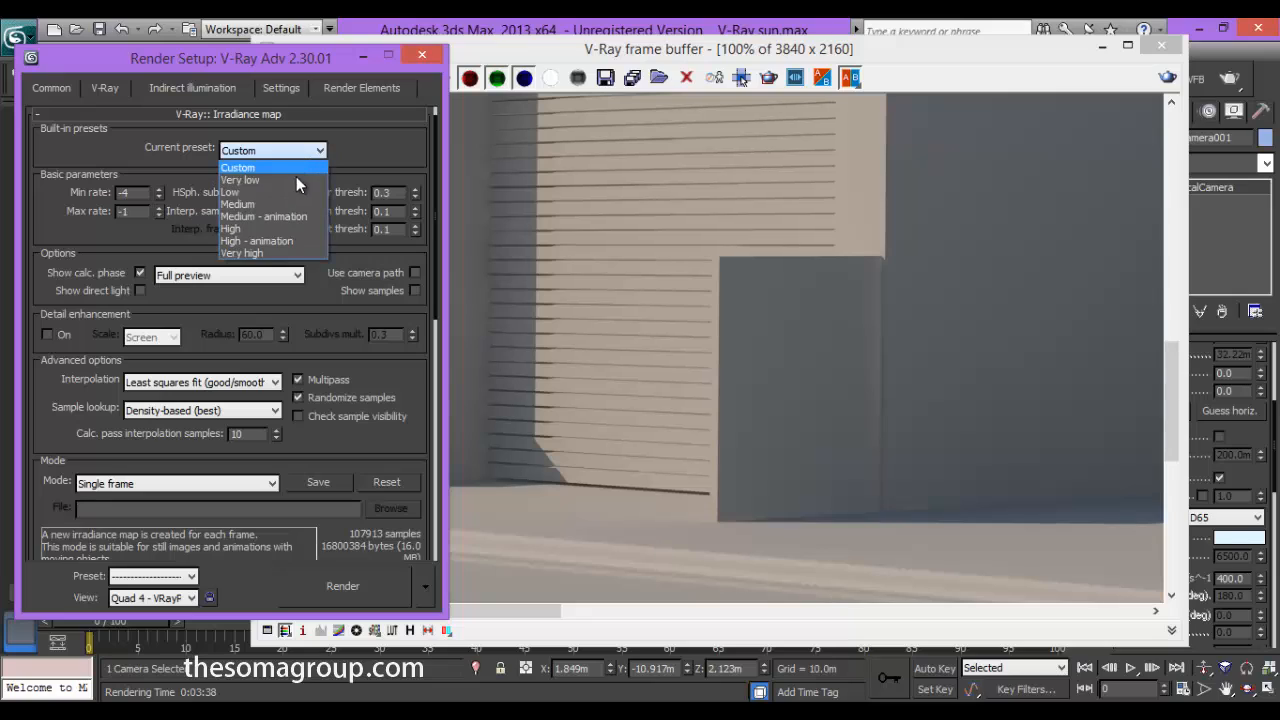
{"action": "left_click", "coordinate": [286, 227]}
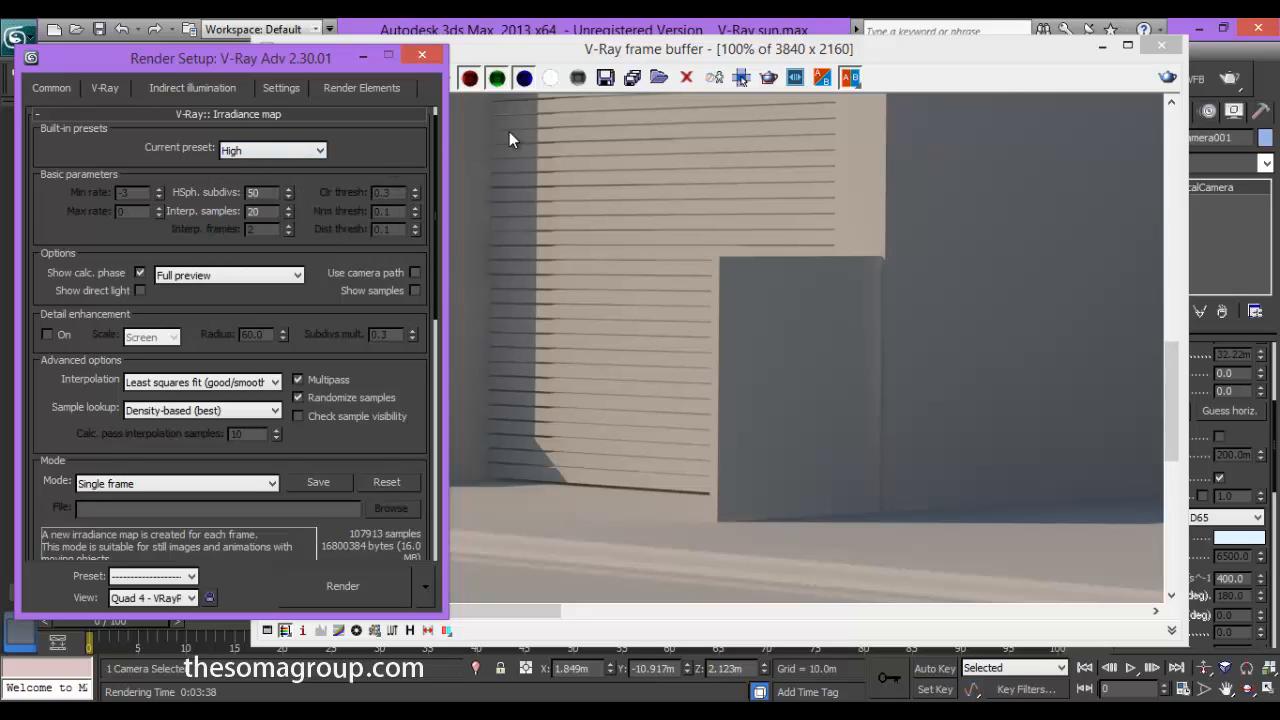
- Show the frame buffer's render history and save the current 3840 x 2160 render to it
{"action": "left_click", "coordinate": [571, 104]}
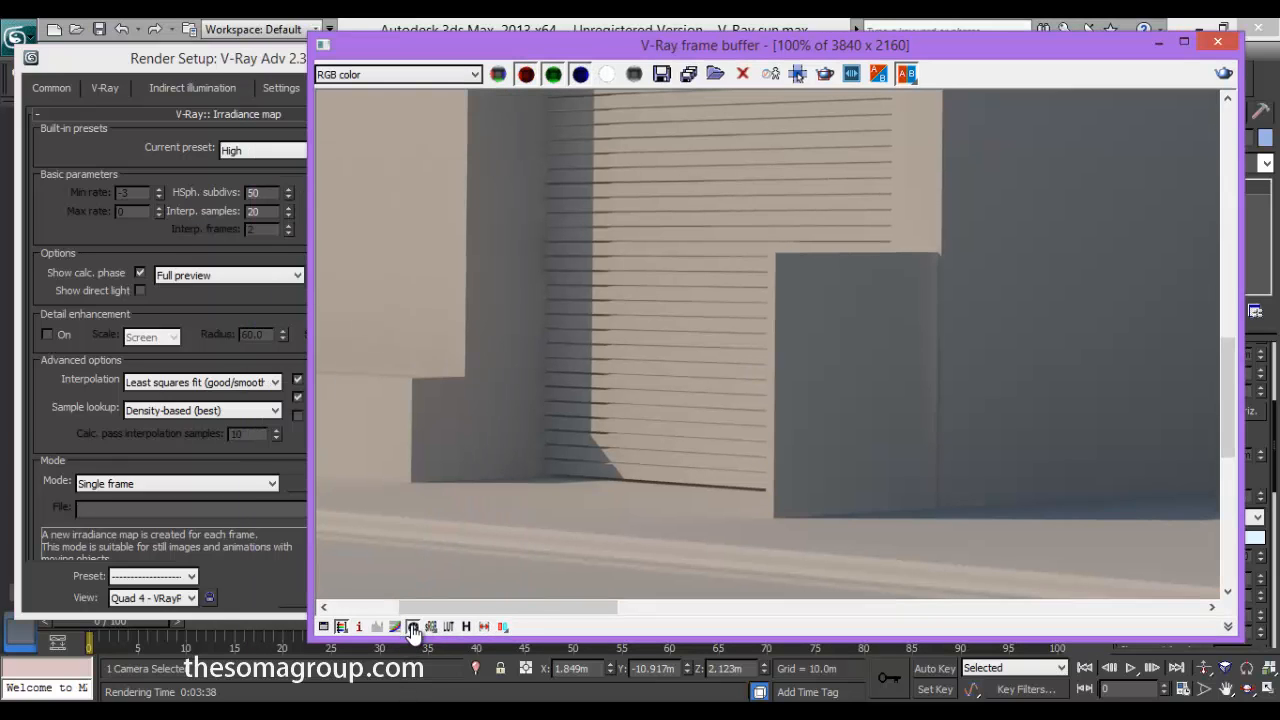
{"action": "left_click", "coordinate": [466, 626]}
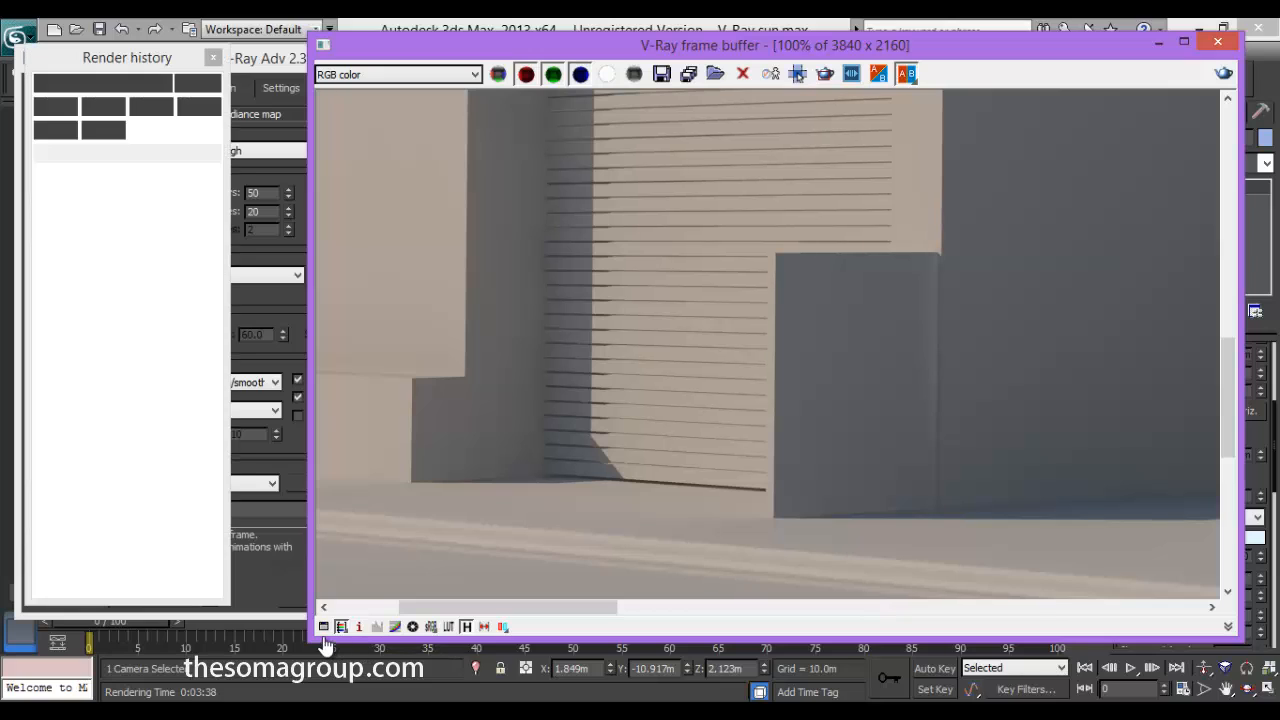
{"action": "left_click", "coordinate": [151, 331]}
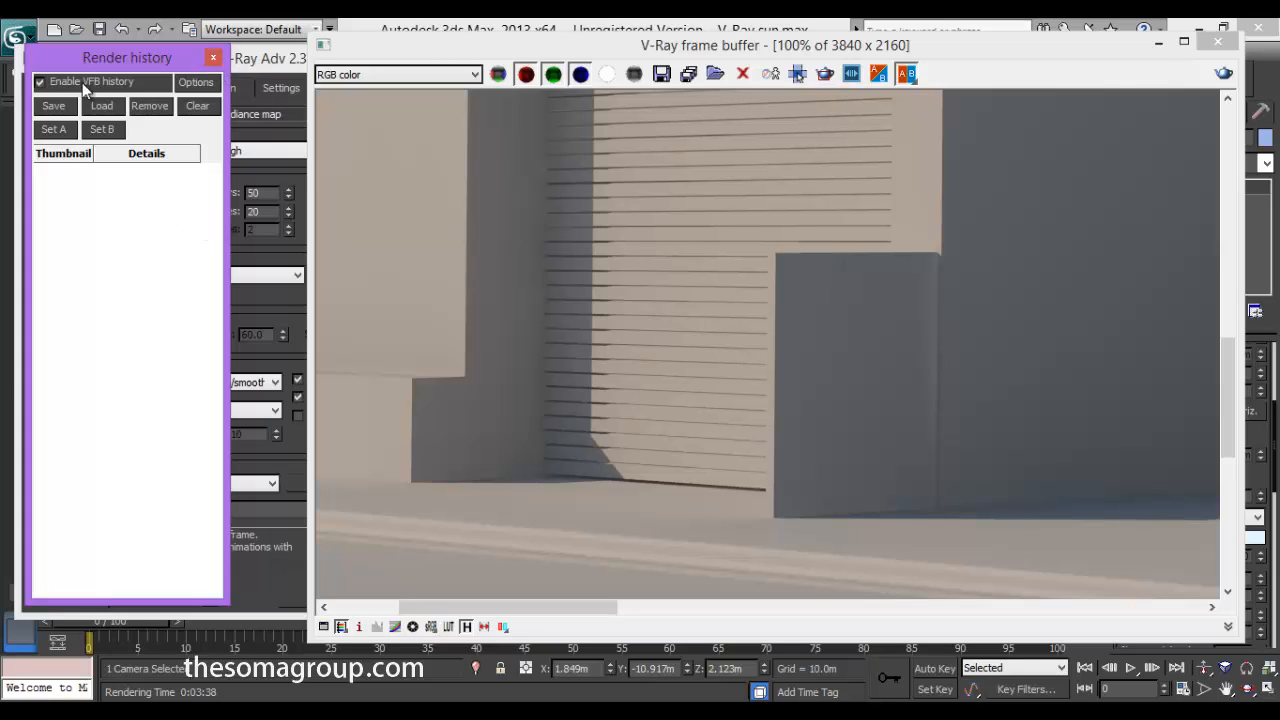
{"action": "left_click", "coordinate": [213, 58]}
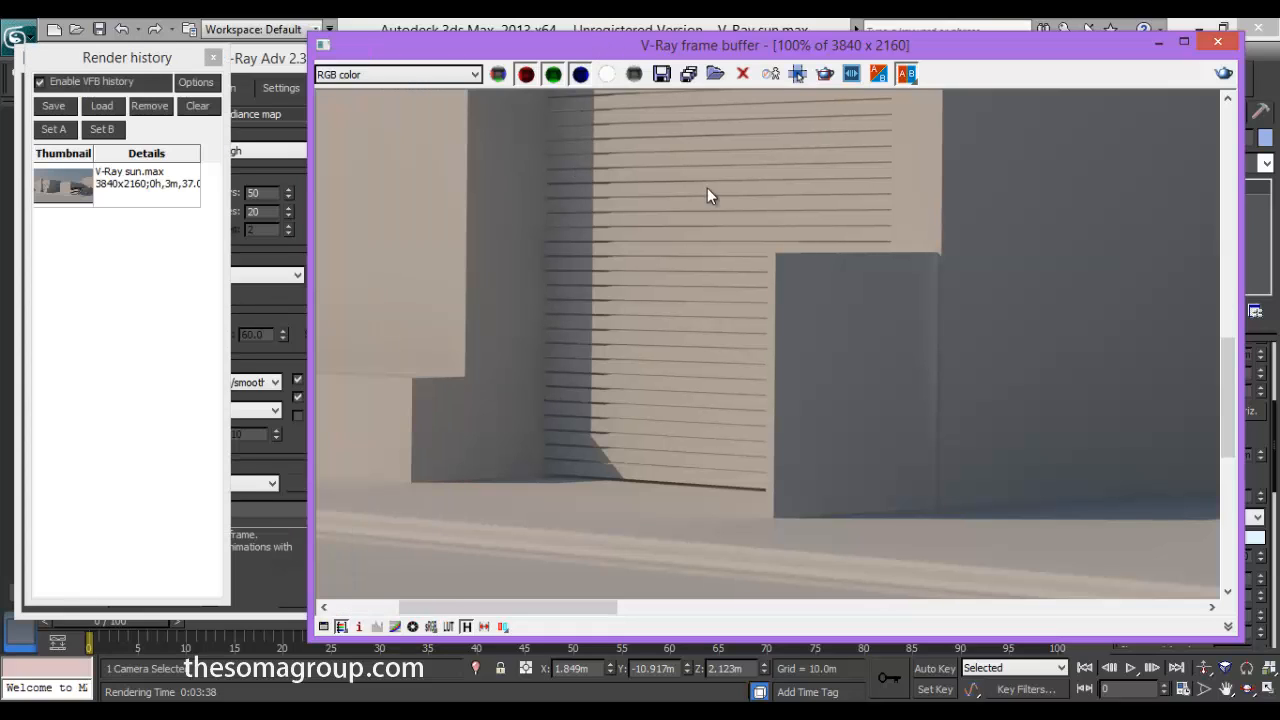
{"action": "left_click", "coordinate": [220, 57]}
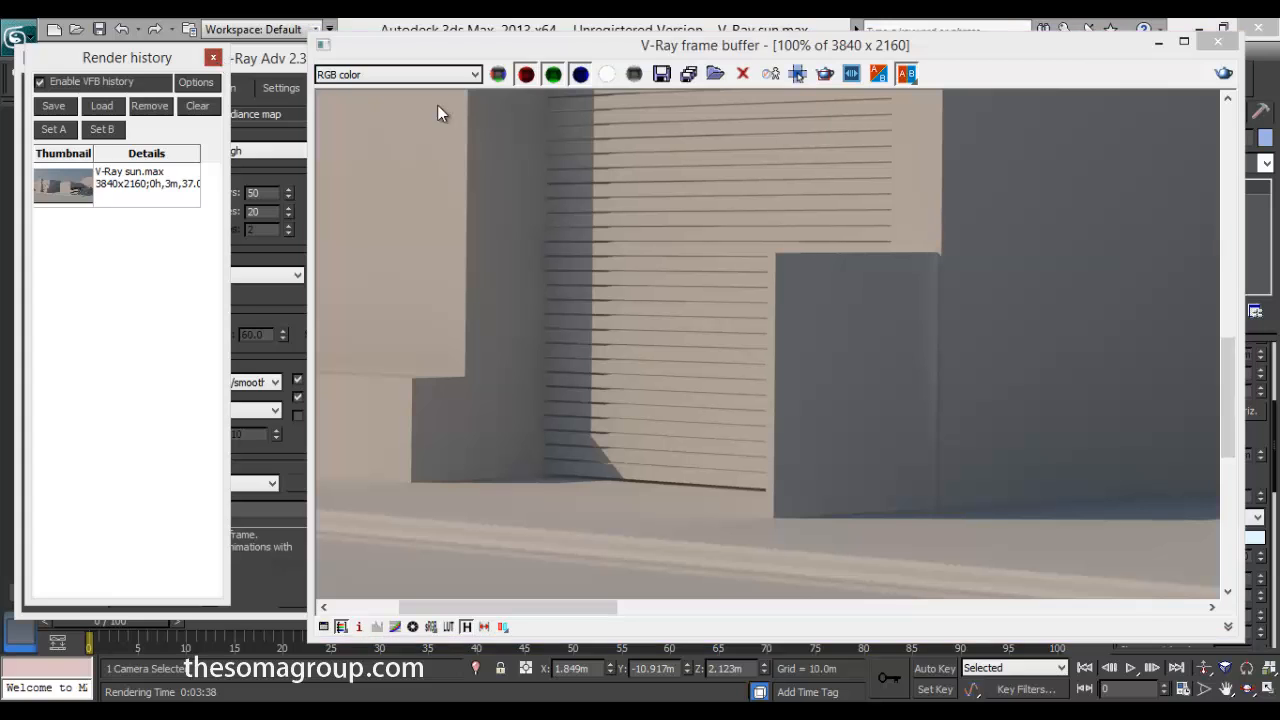
- Render the physical camera view again with the High irradiance map preset and save the result to the render history
{"action": "left_click", "coordinate": [1217, 41]}
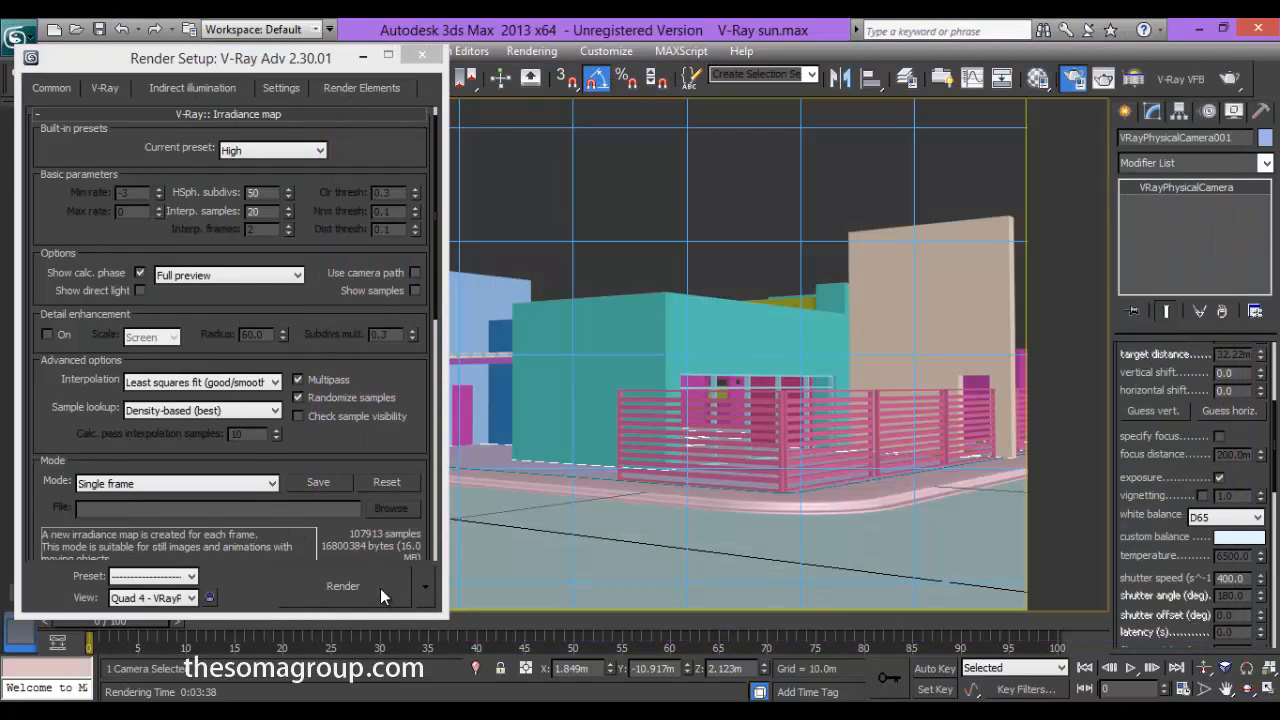
{"action": "left_click", "coordinate": [342, 586]}
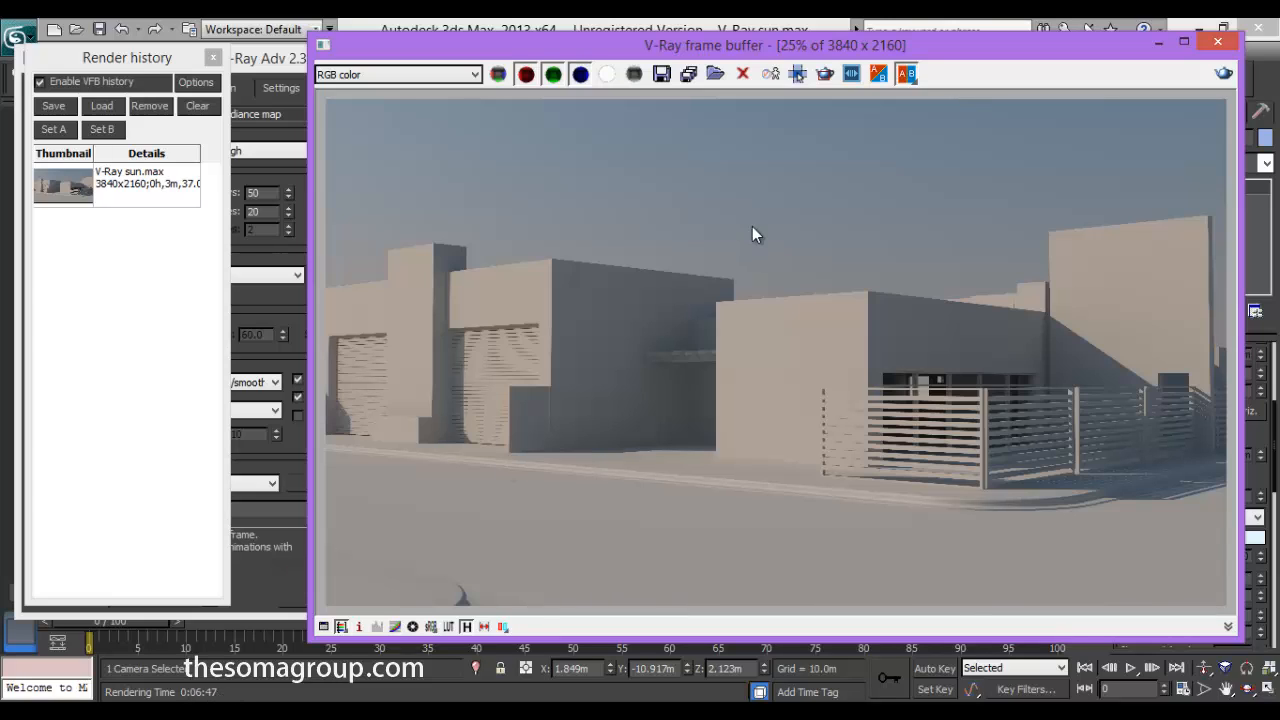
{"action": "left_click", "coordinate": [57, 109]}
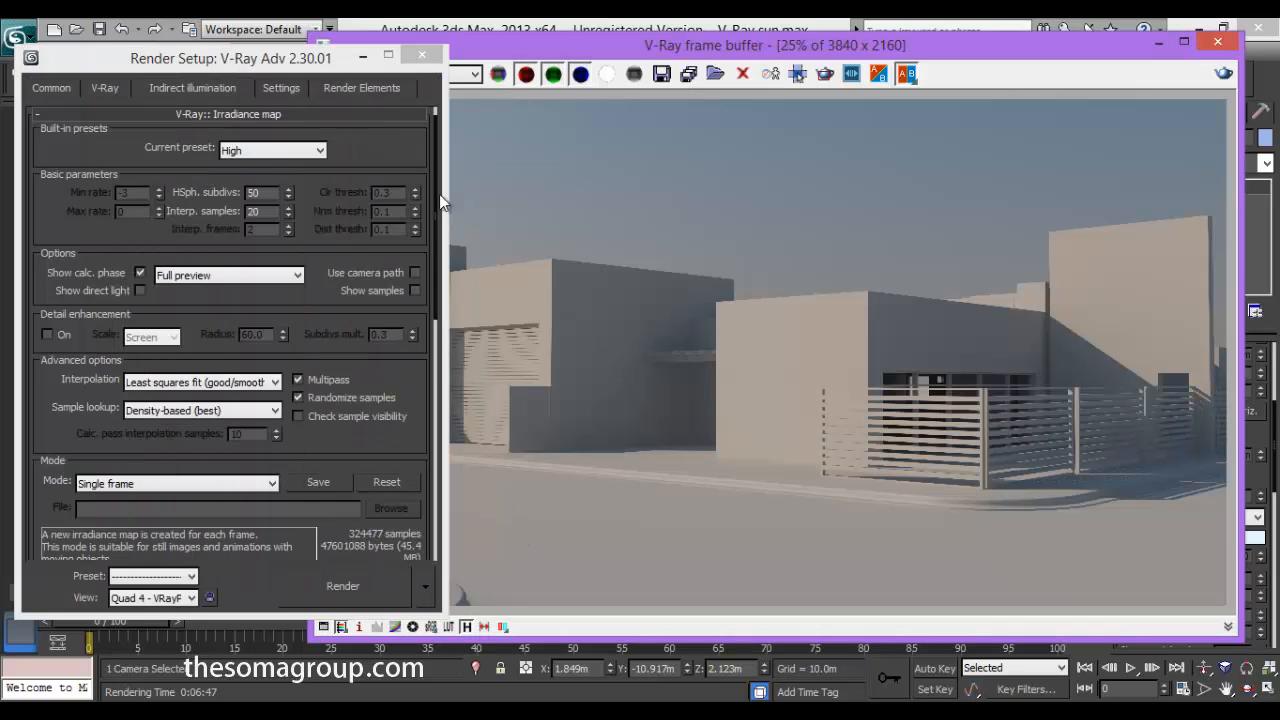
{"action": "left_click", "coordinate": [543, 370]}
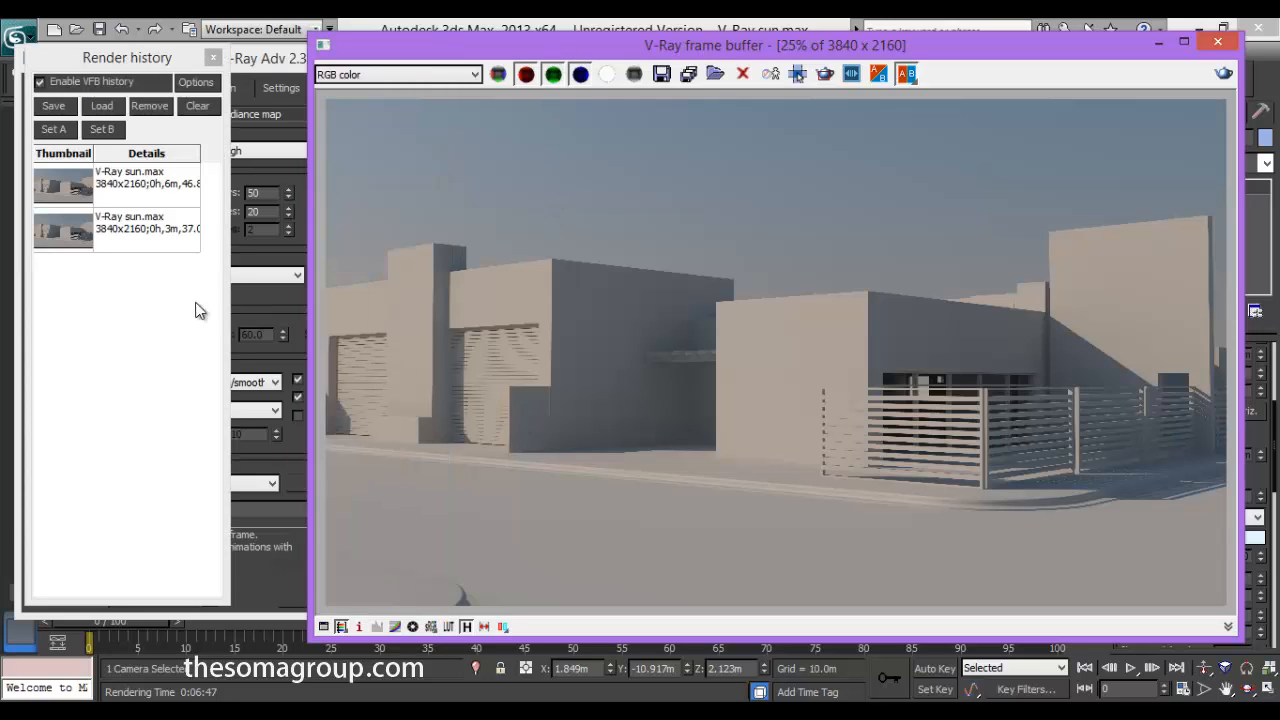
- Load the two saved renders alternately from the history at 100% and compare the shaded wall and canopy area
{"action": "scroll", "coordinate": [706, 387], "scroll_direction": "up", "scroll_amount": 5}
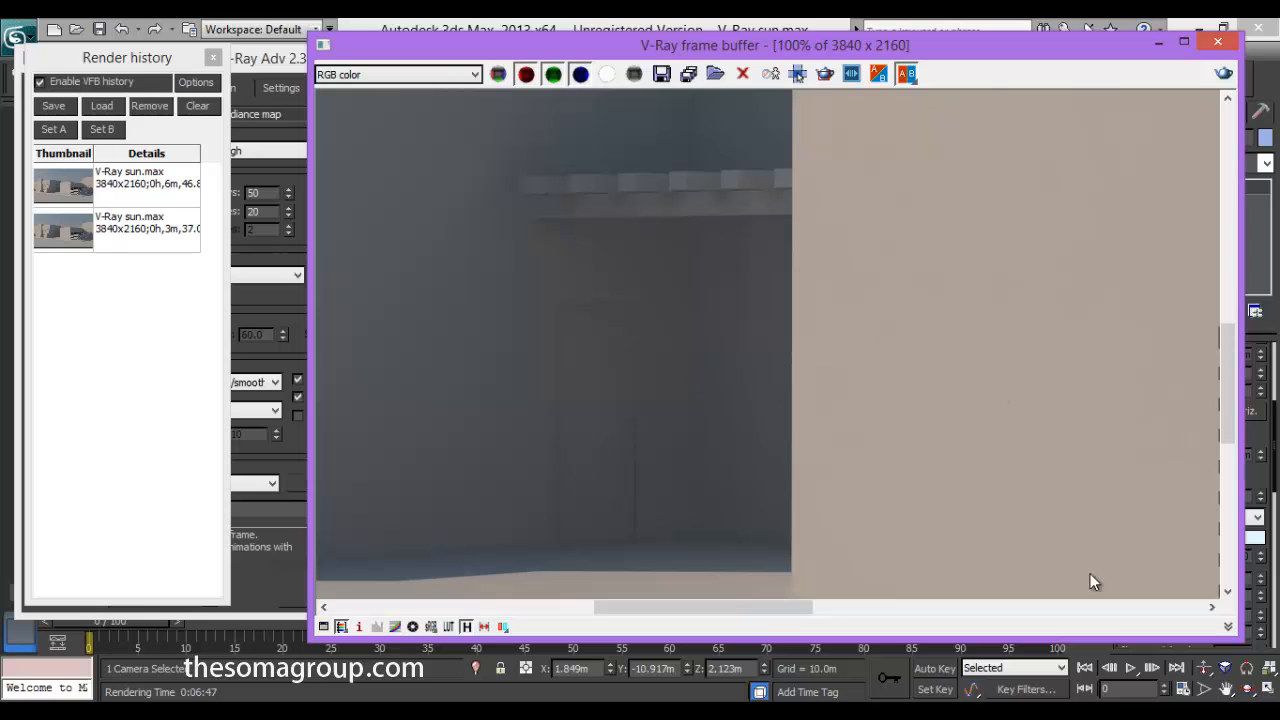
{"action": "left_click_drag", "start_coordinate": [734, 611], "coordinate": [643, 617]}
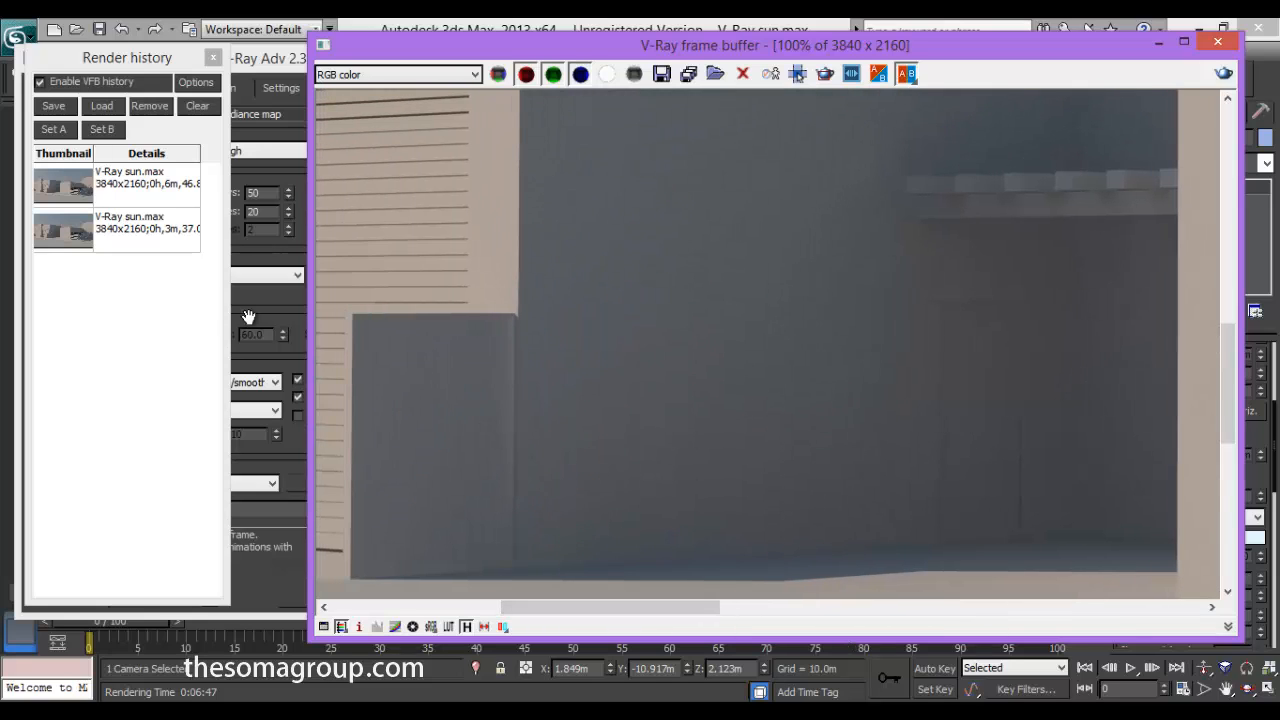
{"action": "left_click", "coordinate": [57, 232]}
{"action": "left_click", "coordinate": [75, 193]}
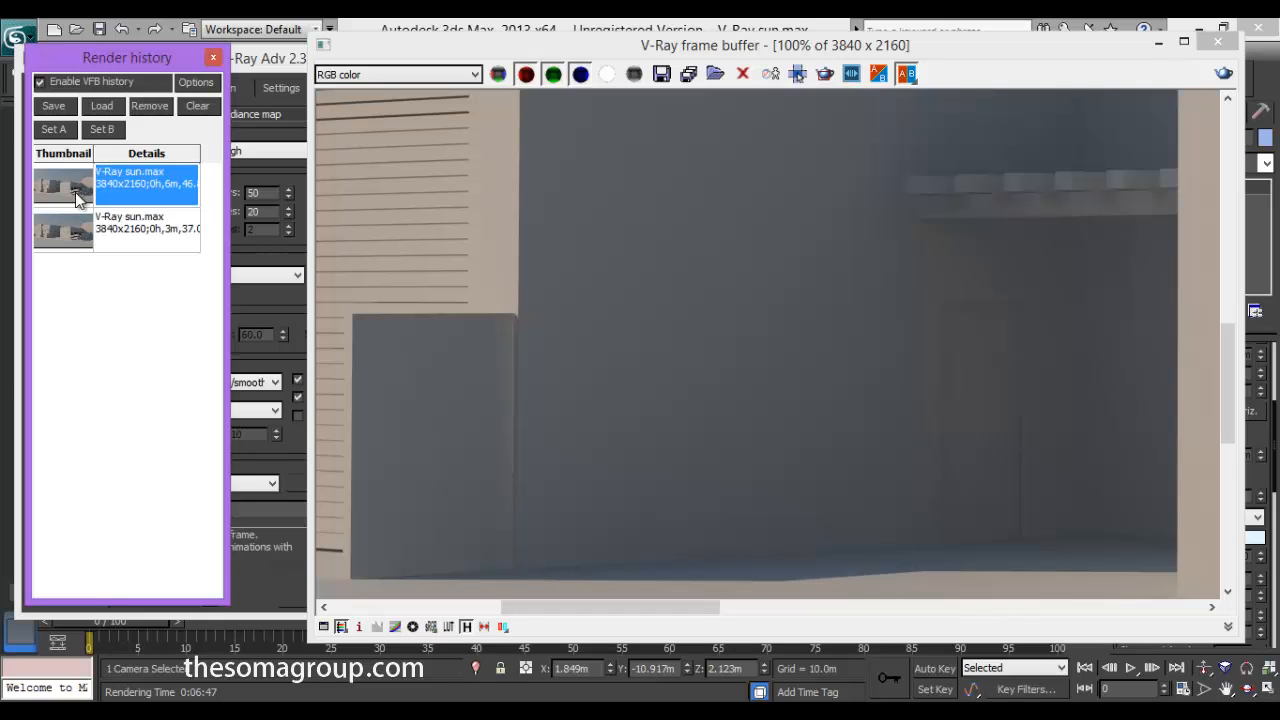
{"action": "left_click", "coordinate": [76, 260]}
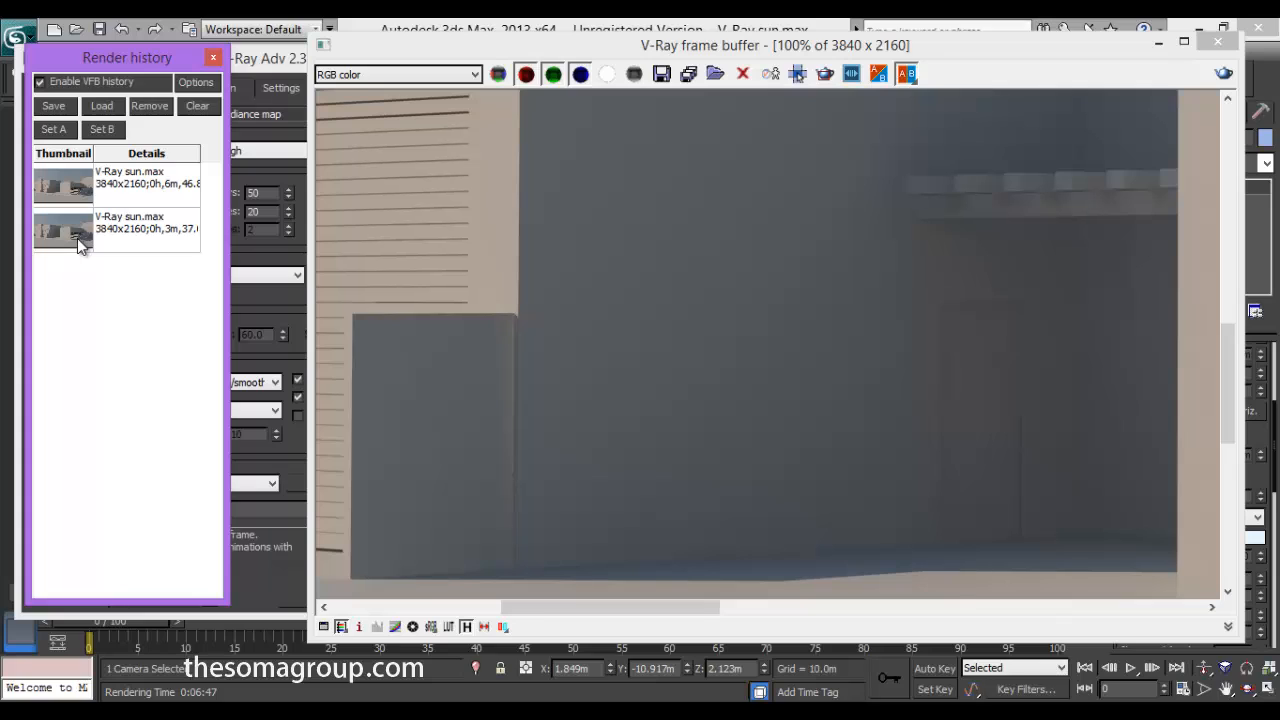
{"action": "left_click", "coordinate": [170, 237]}
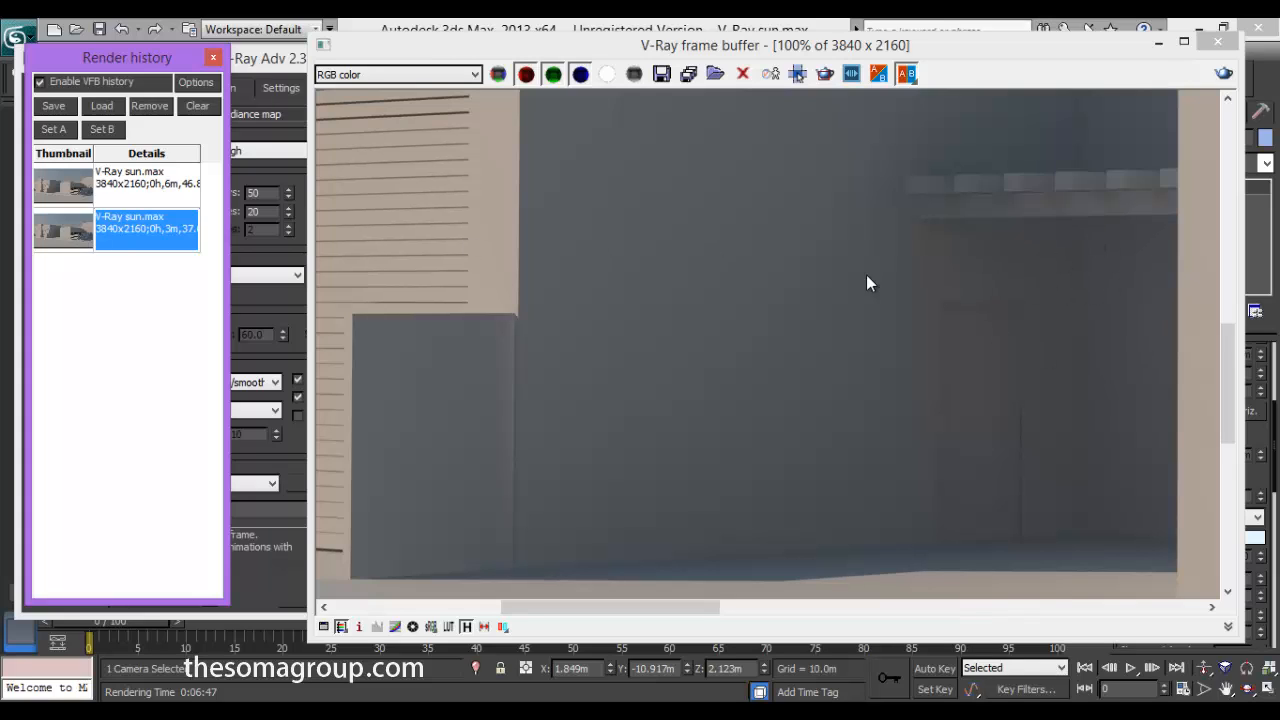
{"action": "left_click", "coordinate": [63, 203]}
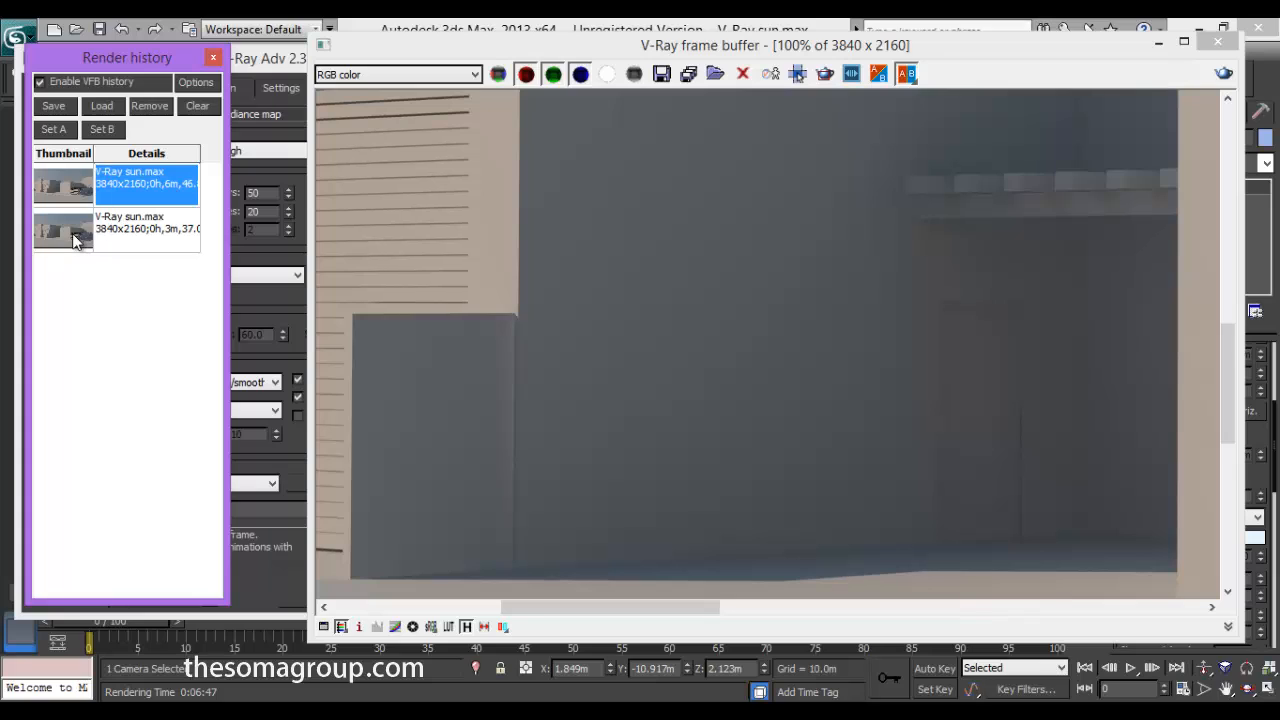
{"action": "left_click", "coordinate": [80, 240]}
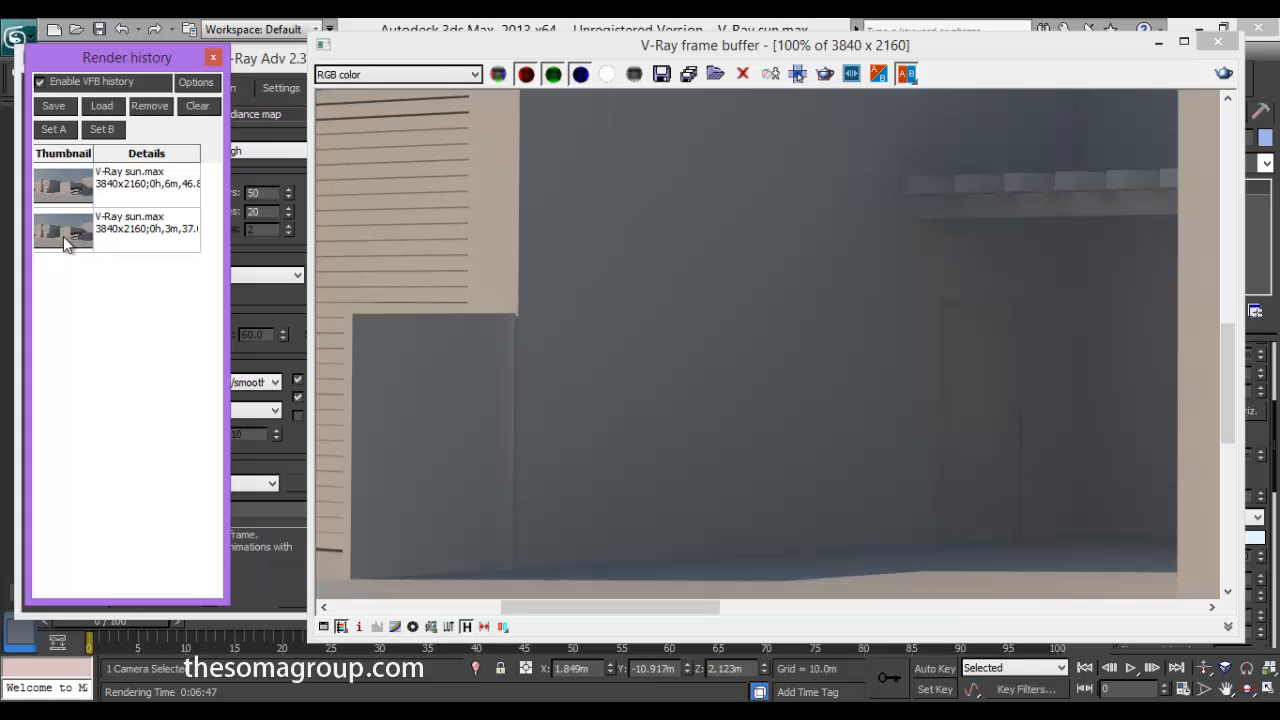
{"action": "left_click", "coordinate": [72, 232]}
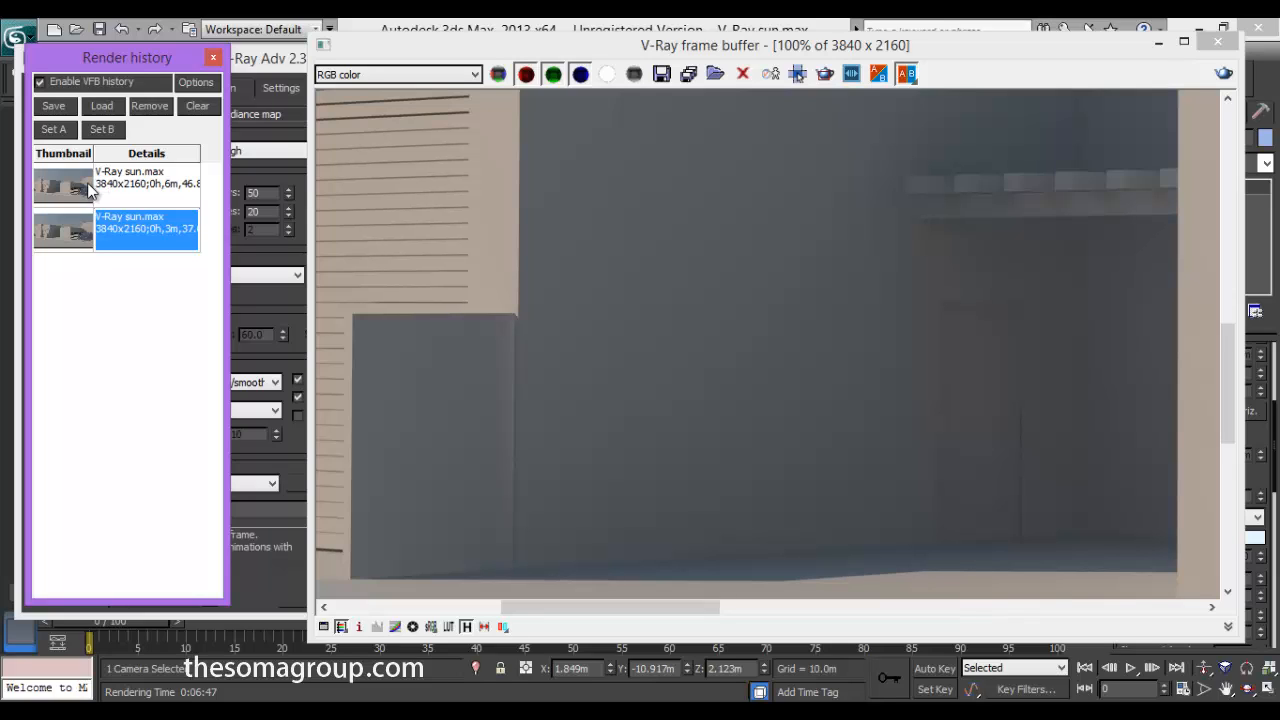
{"action": "left_click", "coordinate": [88, 190]}
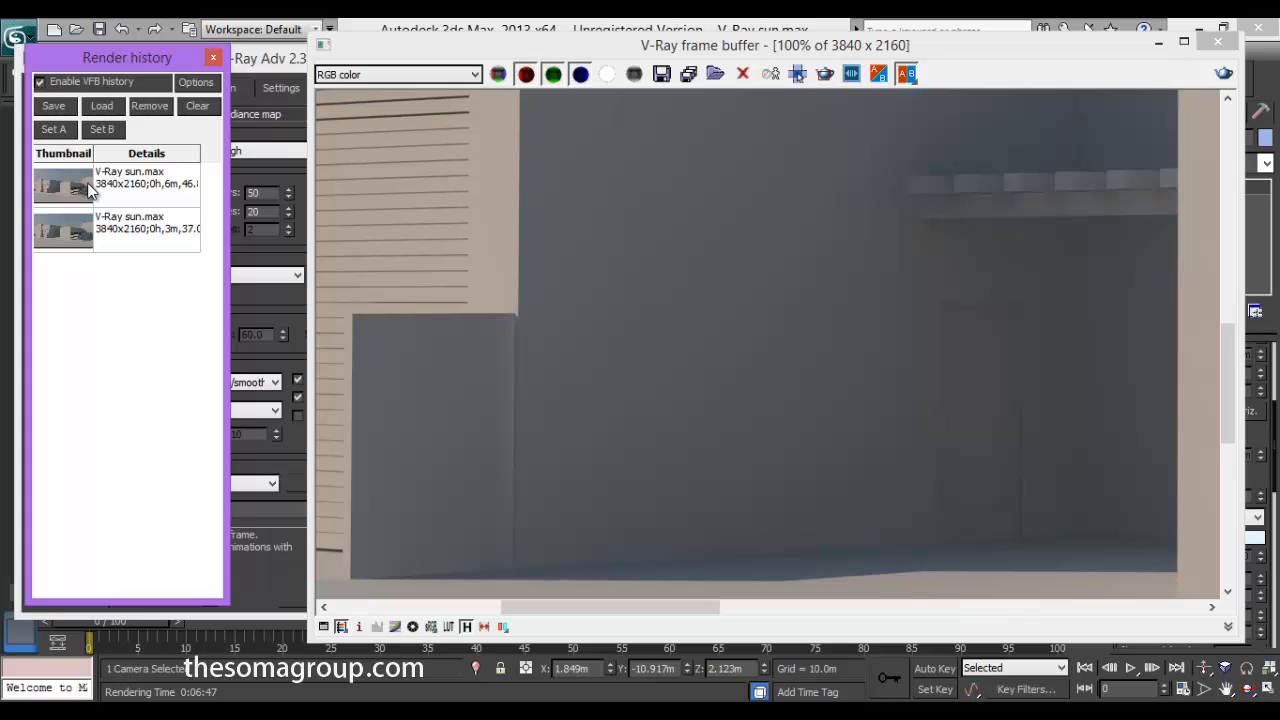
{"action": "left_click", "coordinate": [88, 190]}
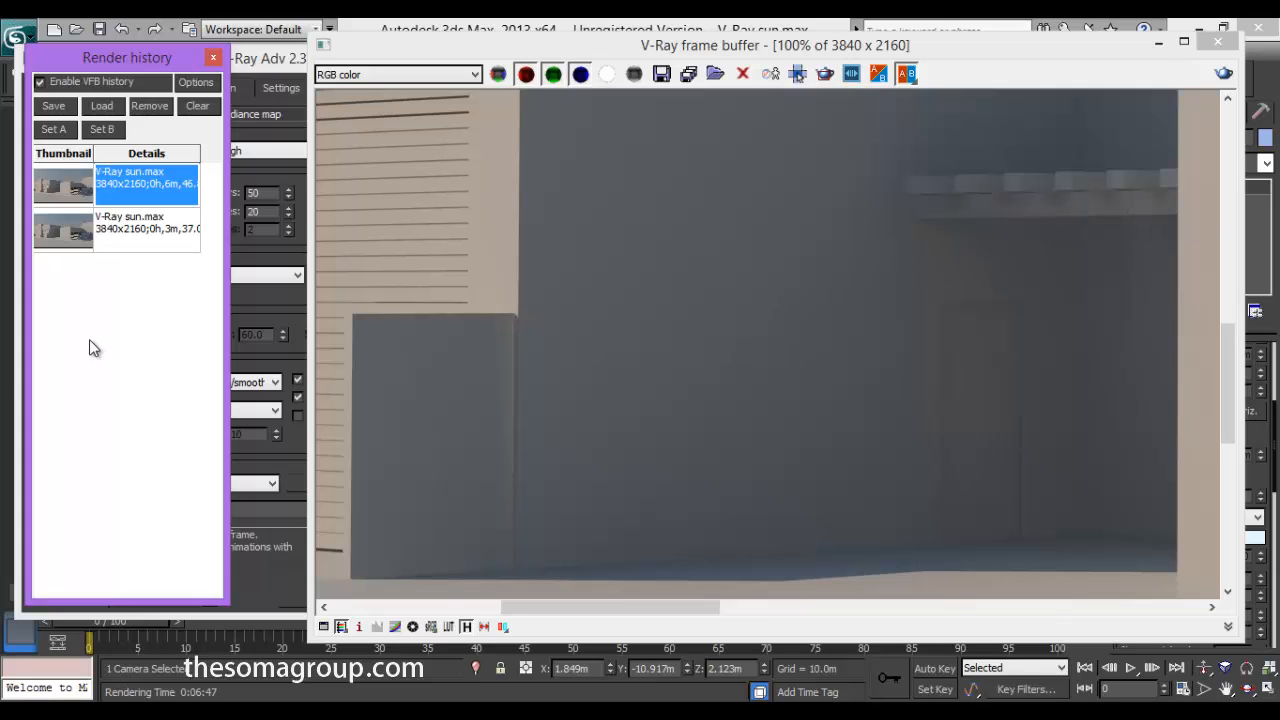
{"action": "left_click", "coordinate": [55, 229]}
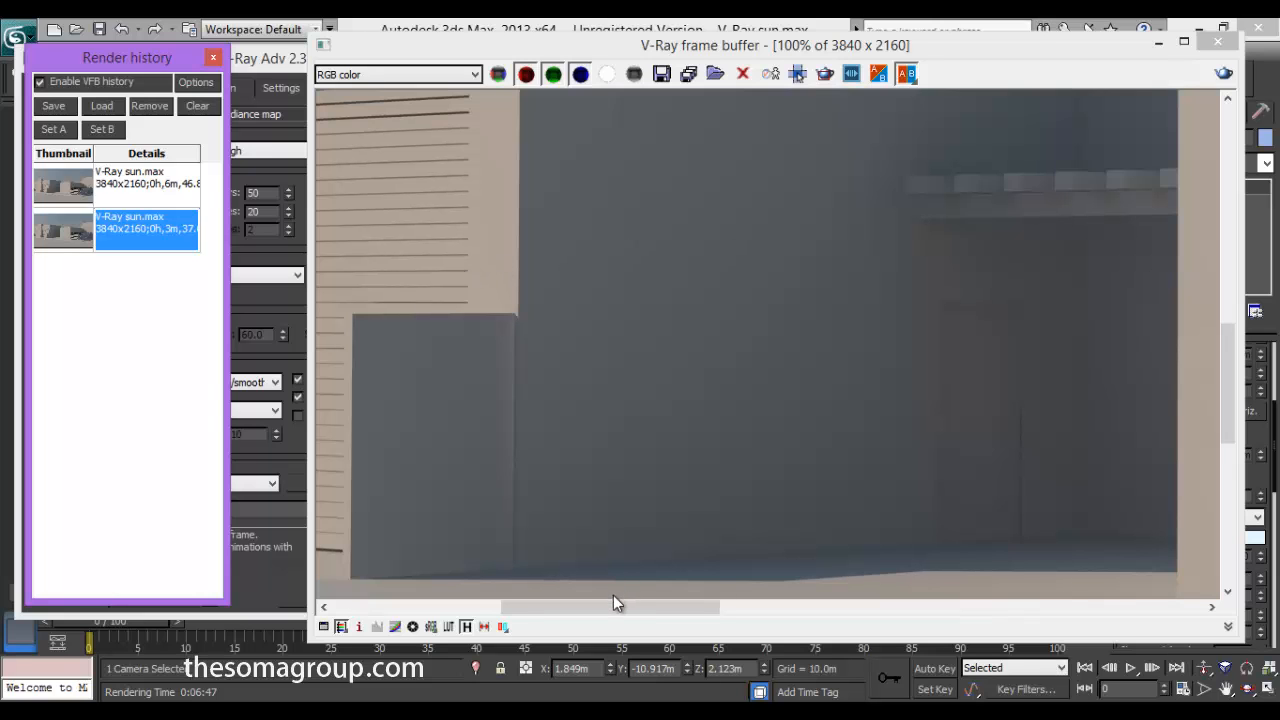
- Inspect the shaded wall beside the garage shutter in the Custom-preset render and hide the render history
{"action": "mouse_move", "coordinate": [608, 607]}
{"action": "left_mouse_down"}
{"action": "mouse_move", "coordinate": [521, 628]}
{"action": "mouse_move", "coordinate": [610, 617]}
{"action": "left_mouse_up"}
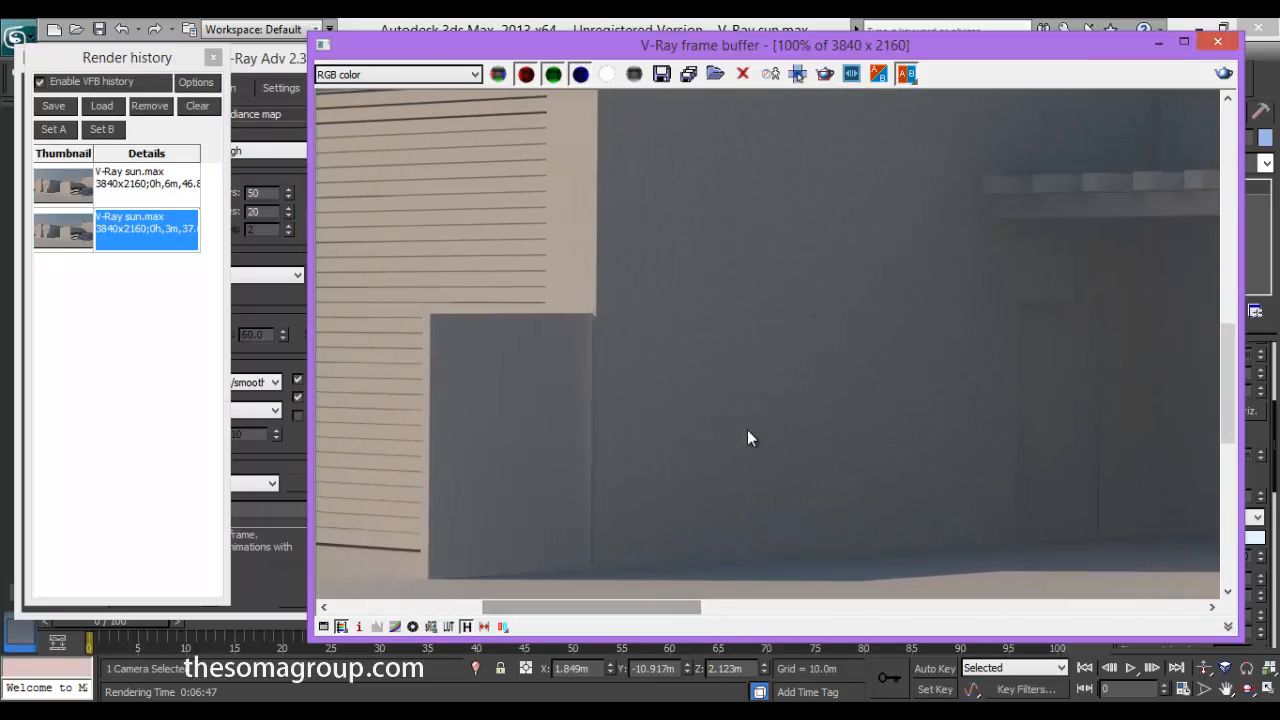
{"action": "scroll", "coordinate": [746, 351], "scroll_direction": "down", "scroll_amount": 1}
{"action": "scroll", "coordinate": [746, 351], "scroll_direction": "up", "scroll_amount": 1}
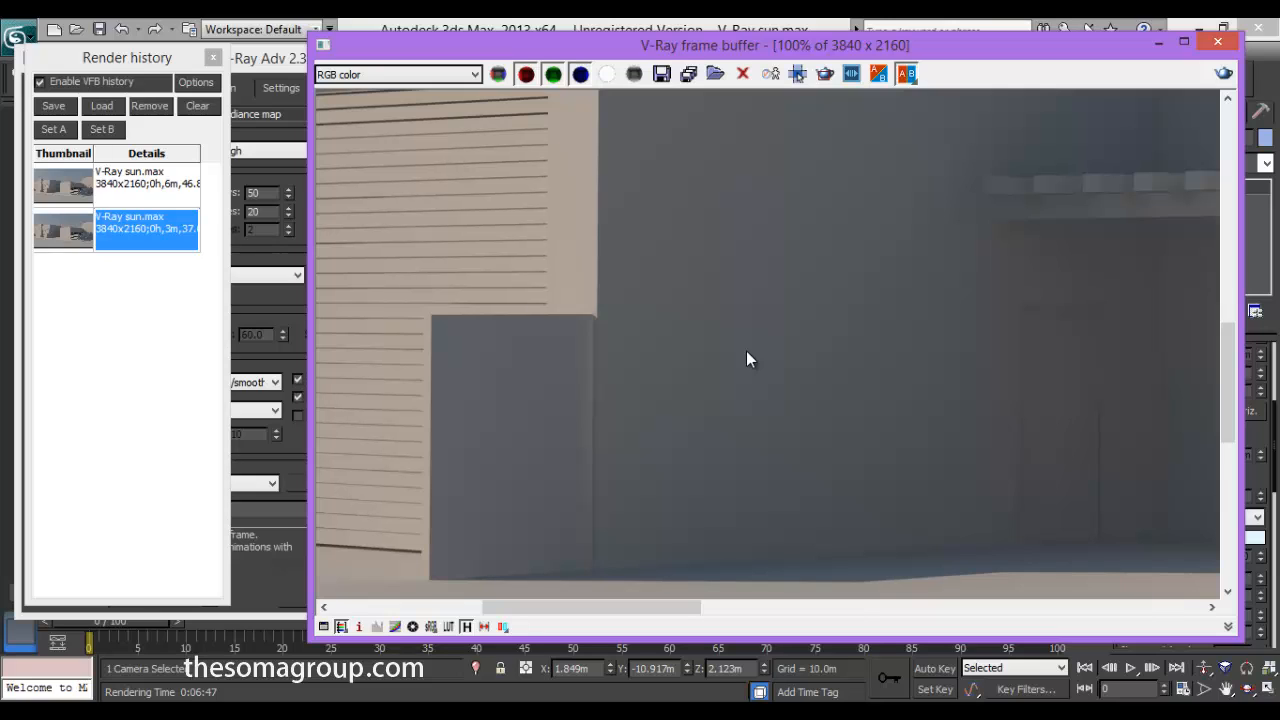
{"action": "left_click_drag", "start_coordinate": [548, 40], "coordinate": [564, 38]}
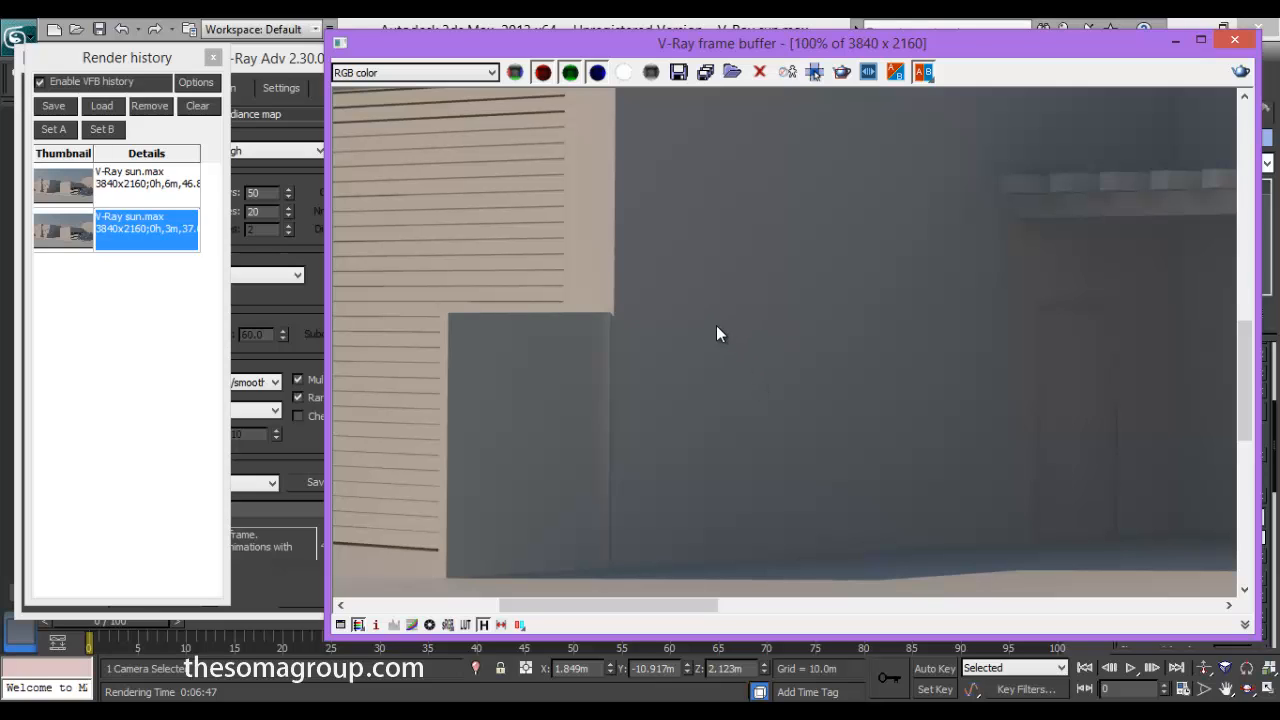
{"action": "left_click", "coordinate": [483, 624]}
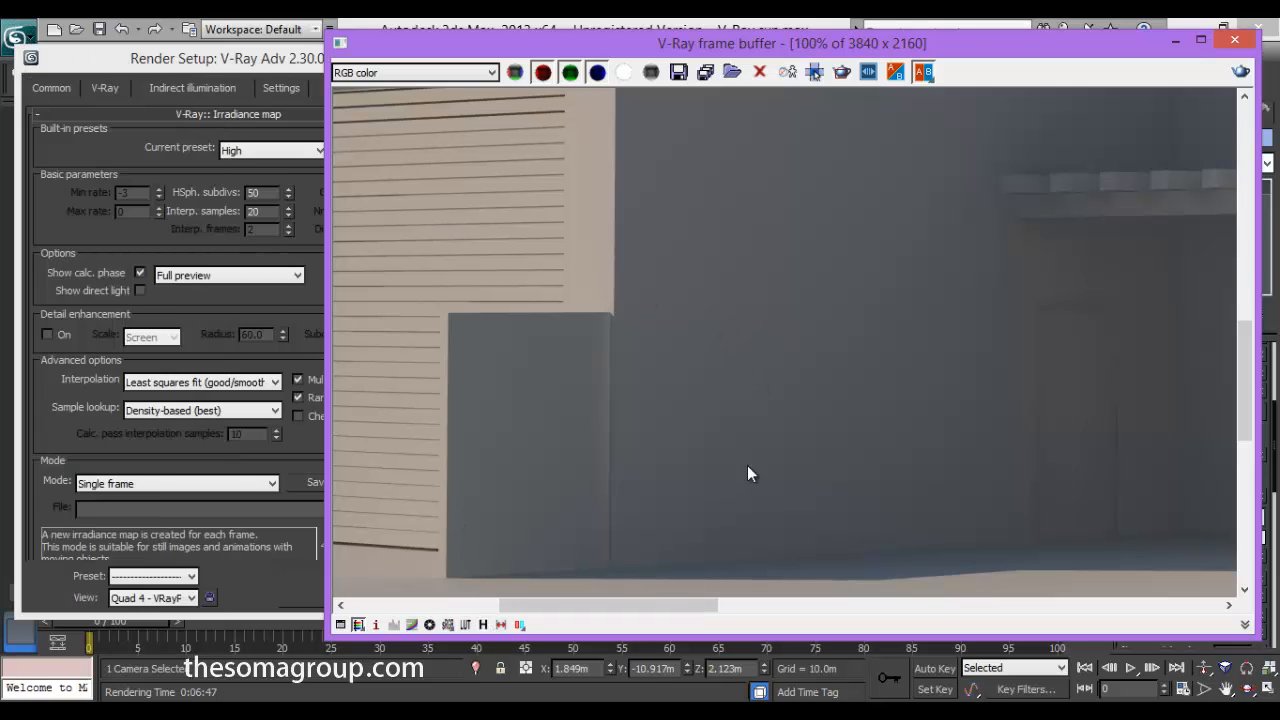
- Check the irradiance map's current preset and its min and max rates against the rendered shaded wall
{"action": "left_click", "coordinate": [268, 62]}
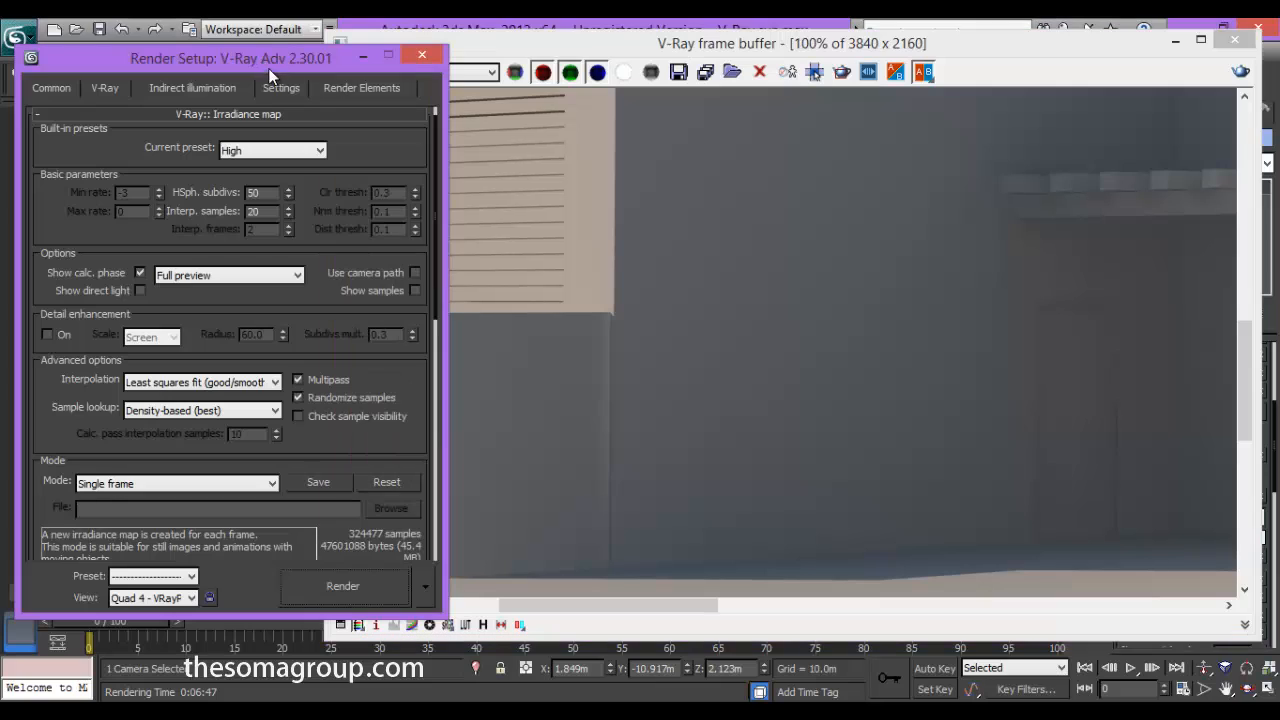
{"action": "left_click", "coordinate": [282, 157]}
{"action": "left_click", "coordinate": [365, 133]}
{"action": "left_click", "coordinate": [998, 66]}
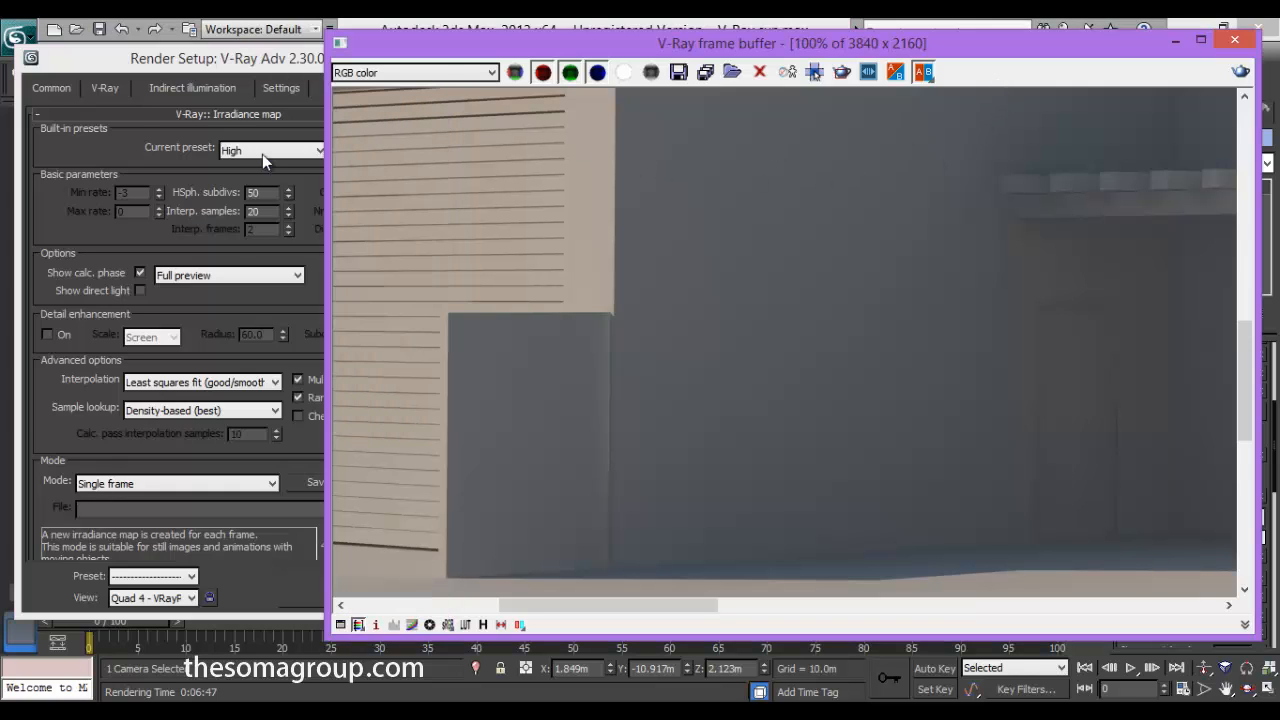
{"action": "left_click", "coordinate": [211, 175]}
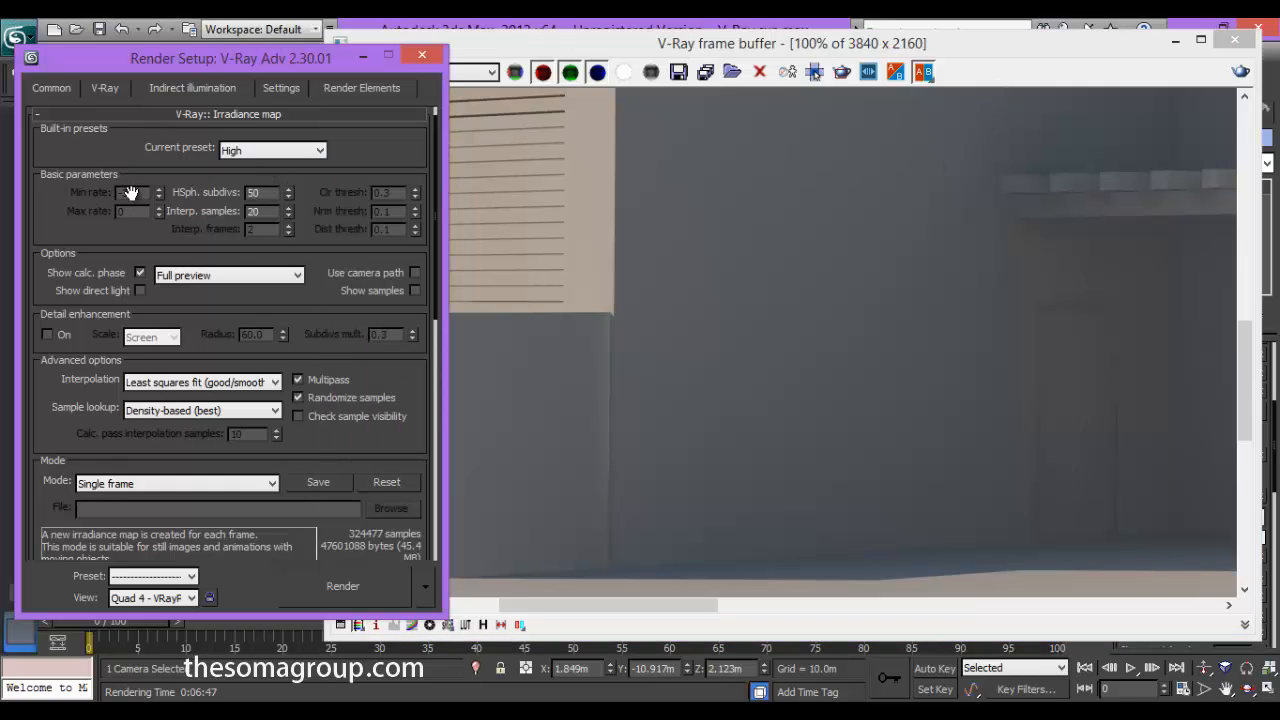
- Close the V-Ray frame buffer and the Render Setup window to return to the physical camera viewport
{"action": "left_click", "coordinate": [998, 45]}
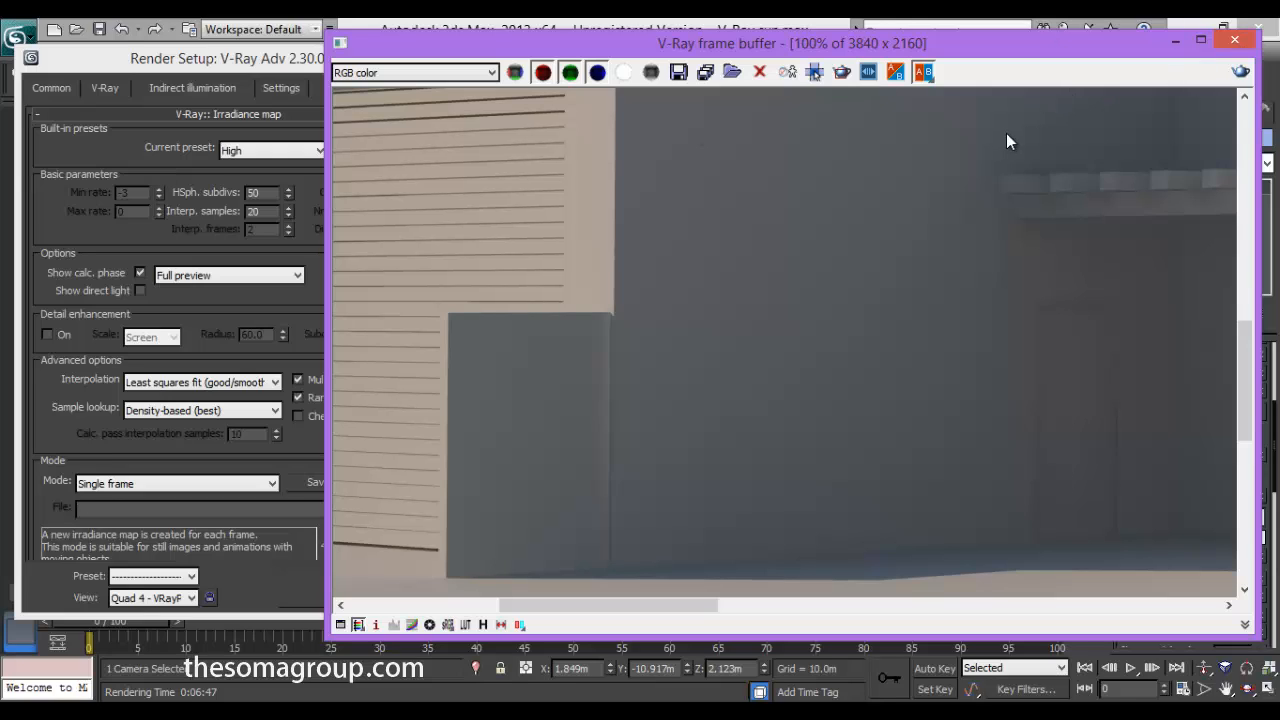
{"action": "left_click", "coordinate": [1236, 42]}
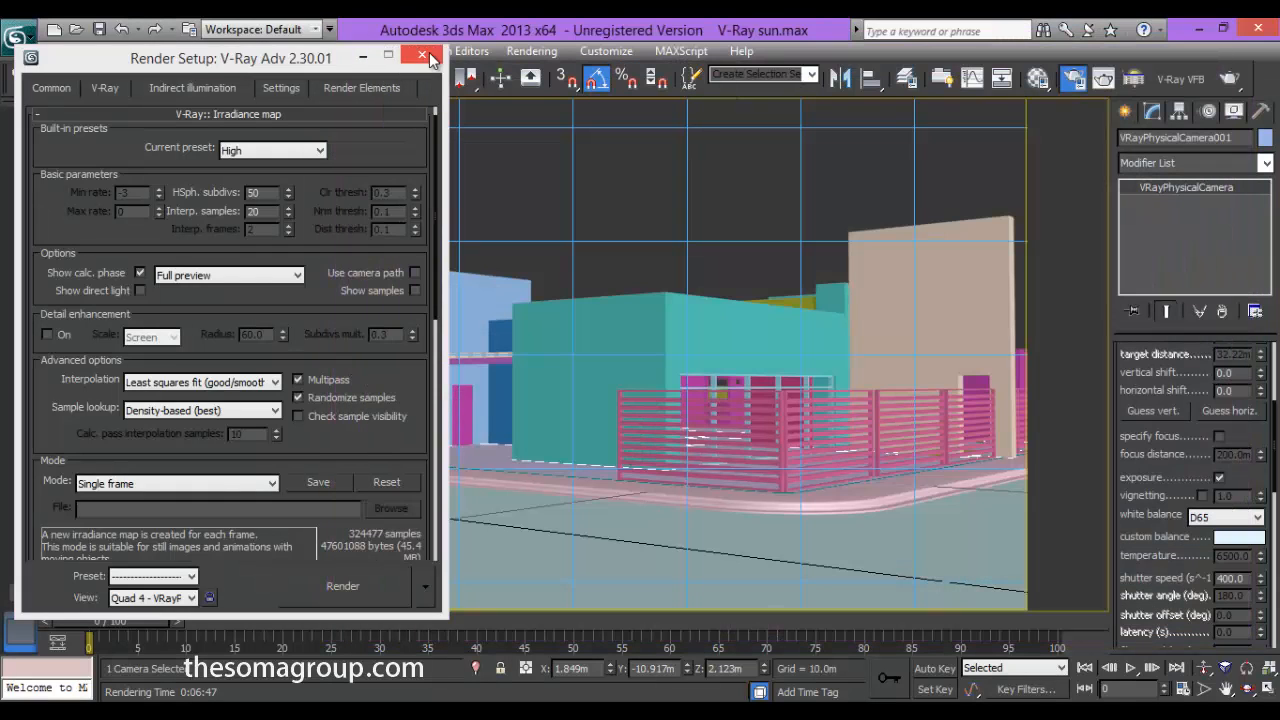
{"action": "left_click", "coordinate": [422, 56]}
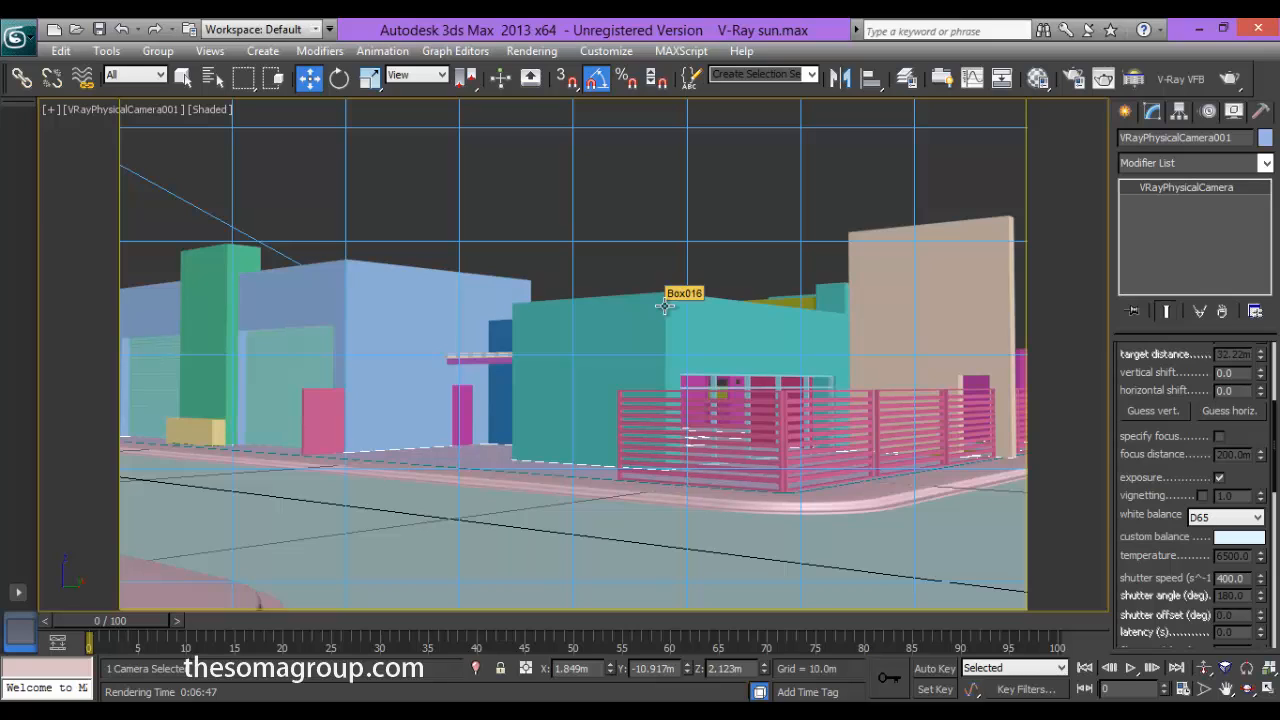